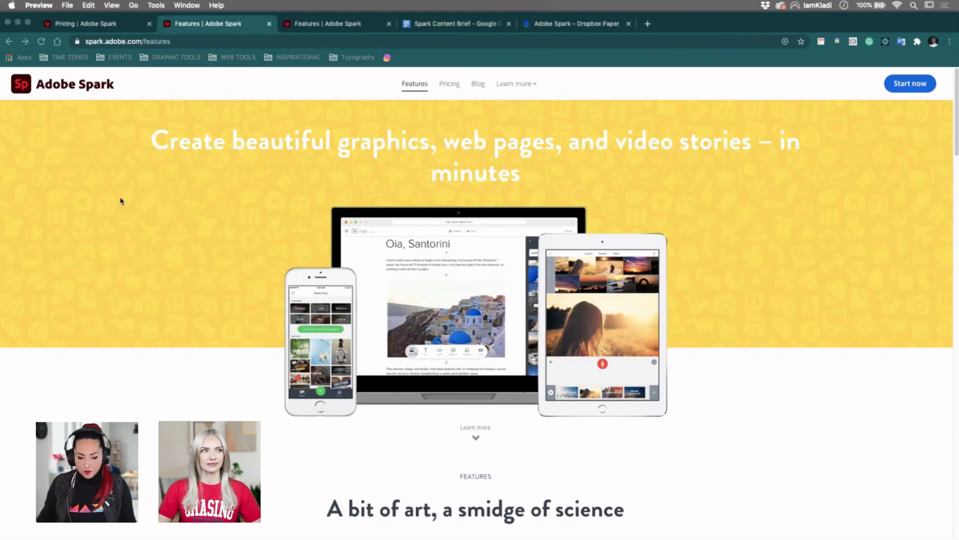
{"action": "scroll", "coordinate": [120, 201], "scroll_direction": "down", "scroll_amount": 2}
{"action": "scroll", "coordinate": [81, 193], "scroll_direction": "down", "scroll_amount": 4}
{"action": "scroll", "coordinate": [81, 193], "scroll_direction": "down", "scroll_amount": 2}
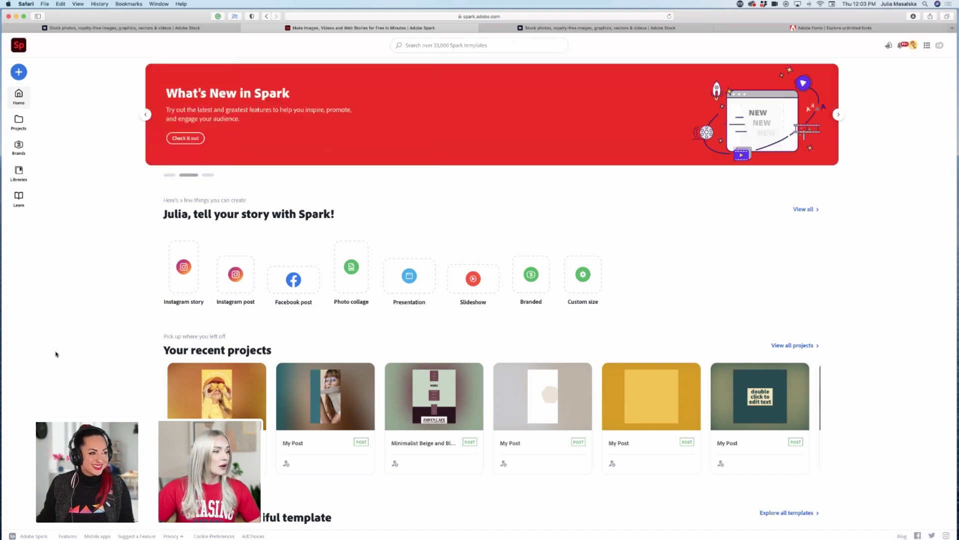
Open the most recent project, the portrait with lemons, and return to the home page
{"action": "mouse_move", "coordinate": [200, 403]}
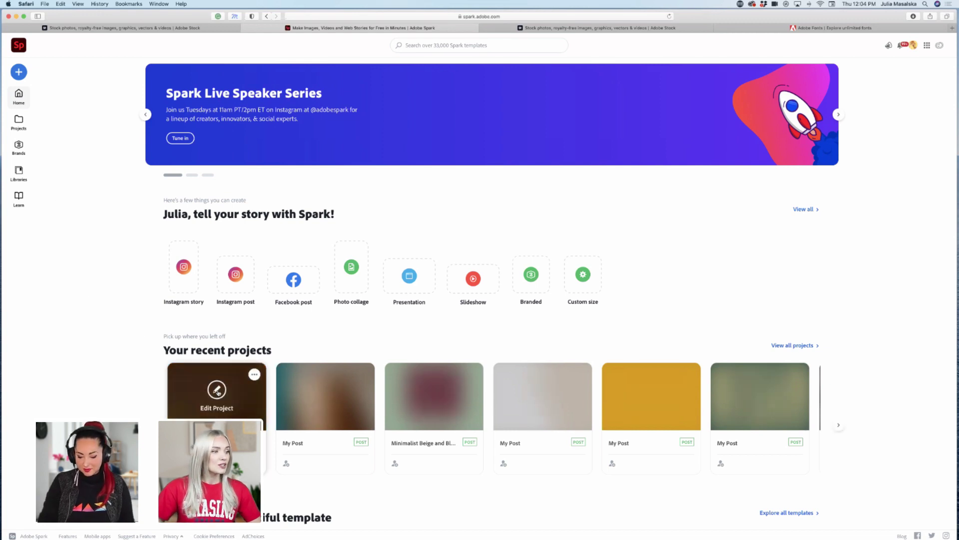
{"action": "left_click", "coordinate": [191, 386]}
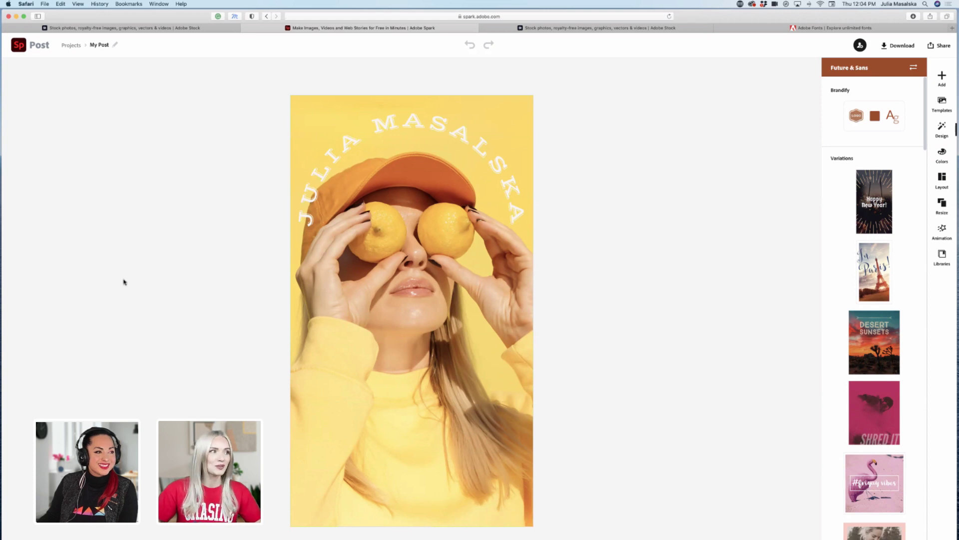
{"action": "left_click", "coordinate": [70, 46]}
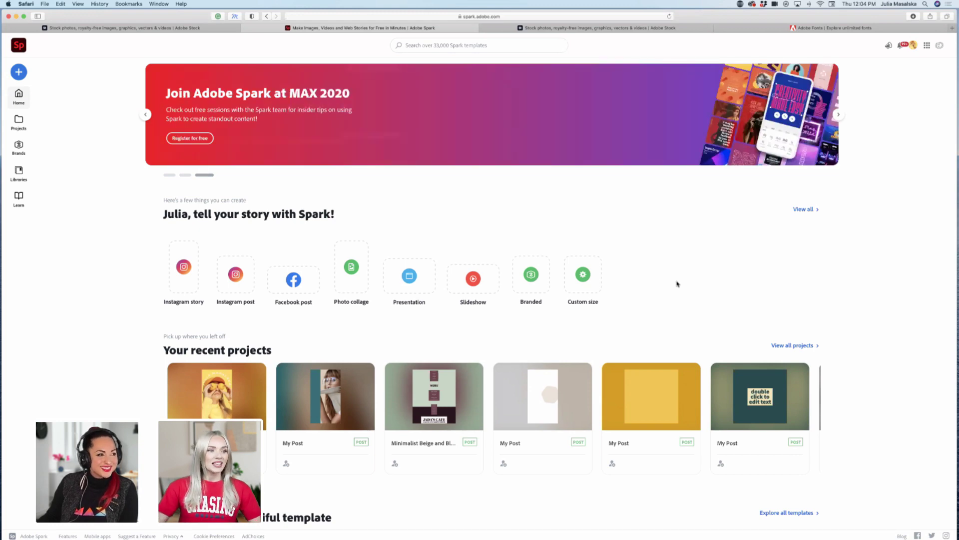
Look through the home page's recent projects, template suggestions and article sections
{"action": "scroll", "coordinate": [677, 284], "scroll_direction": "down", "scroll_amount": 1}
{"action": "scroll", "coordinate": [677, 284], "scroll_direction": "down", "scroll_amount": 5}
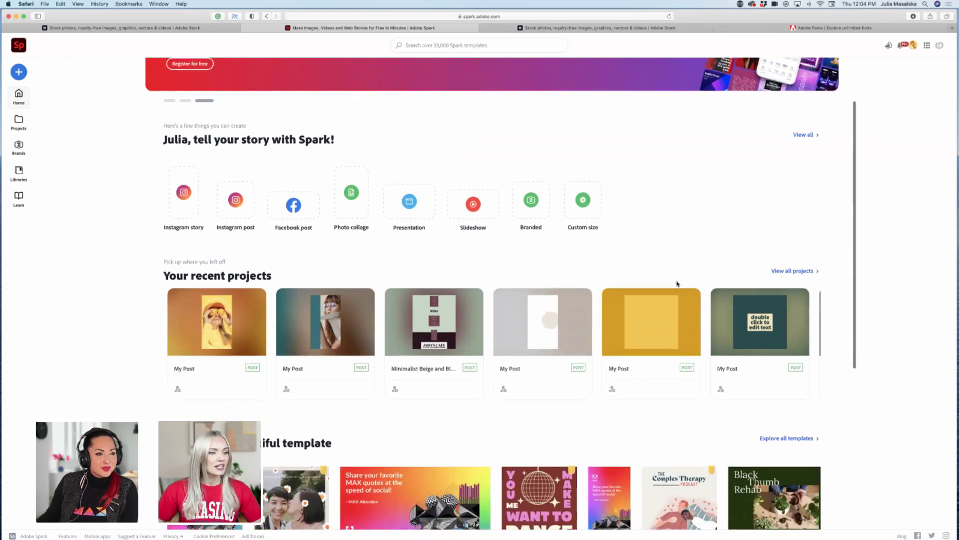
{"action": "scroll", "coordinate": [677, 284], "scroll_direction": "down", "scroll_amount": 2}
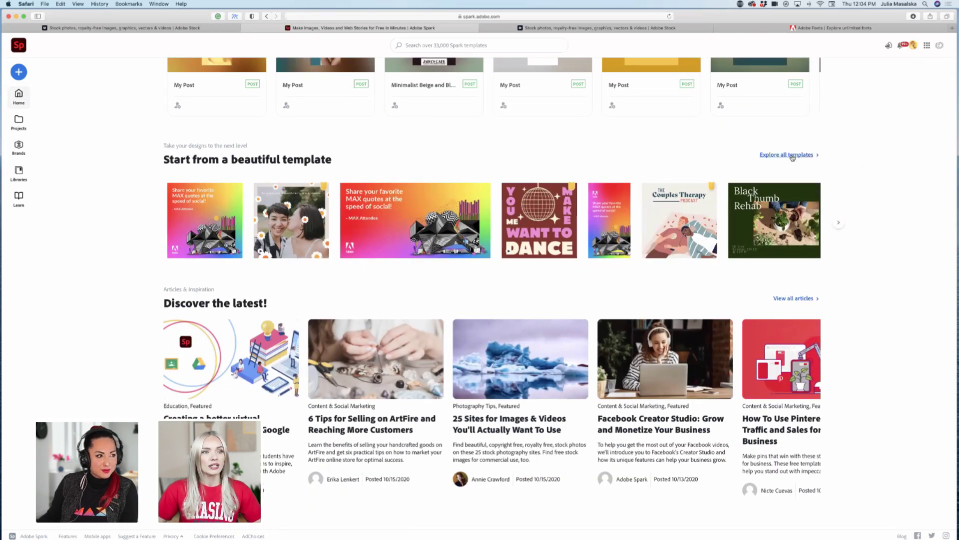
{"action": "scroll", "coordinate": [591, 167], "scroll_direction": "up", "scroll_amount": 8}
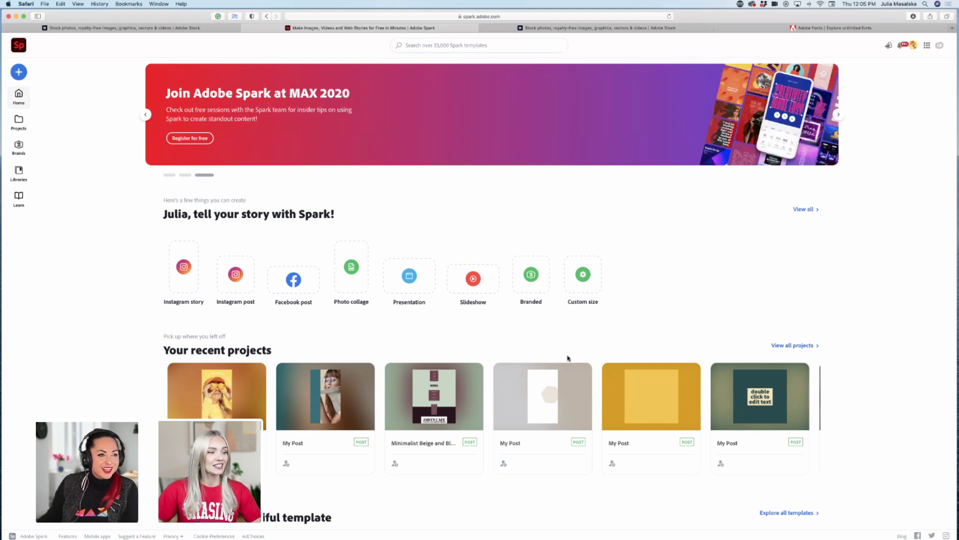
{"action": "scroll", "coordinate": [568, 357], "scroll_direction": "down", "scroll_amount": 1}
{"action": "scroll", "coordinate": [567, 357], "scroll_direction": "down", "scroll_amount": 6}
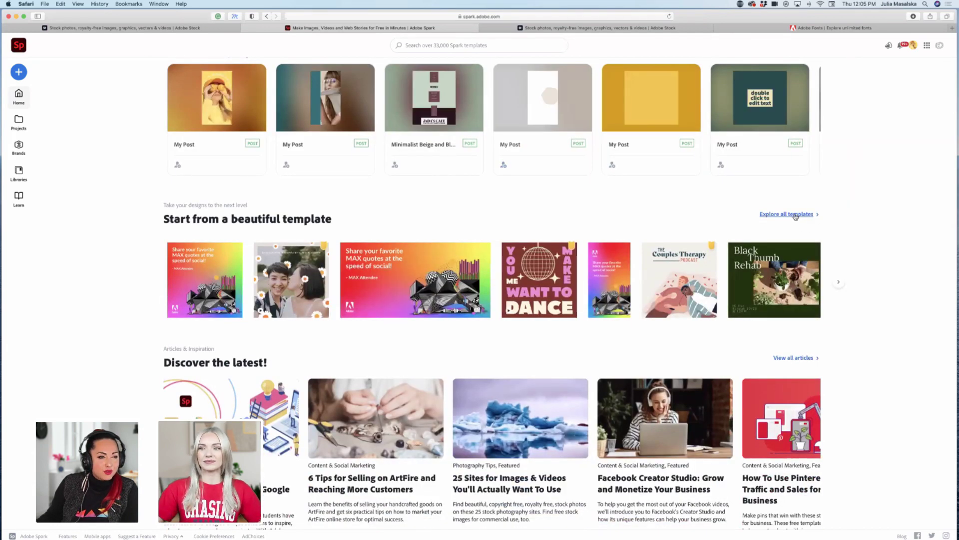
{"action": "scroll", "coordinate": [795, 216], "scroll_direction": "up", "scroll_amount": 6}
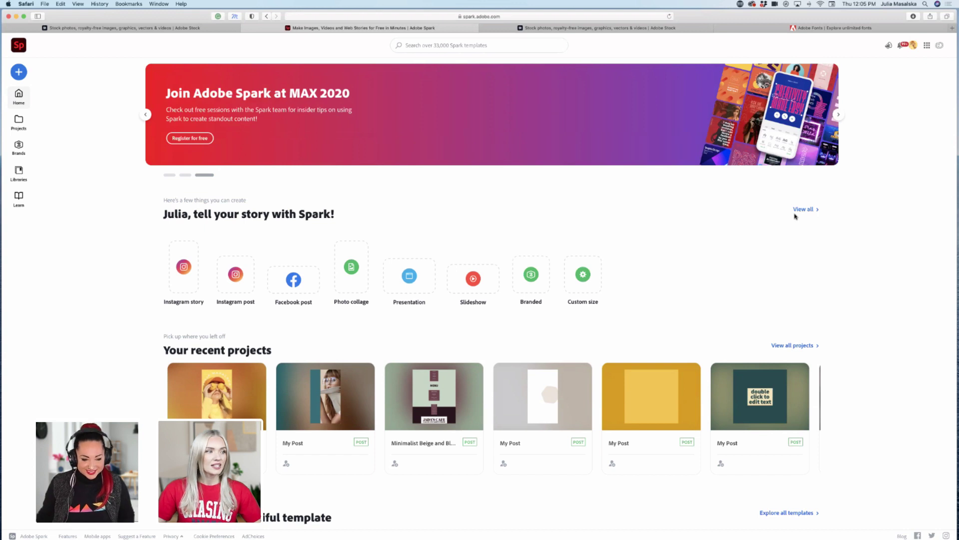
Create a new branded graphic in the popular Landscape size
{"action": "left_click", "coordinate": [19, 72]}
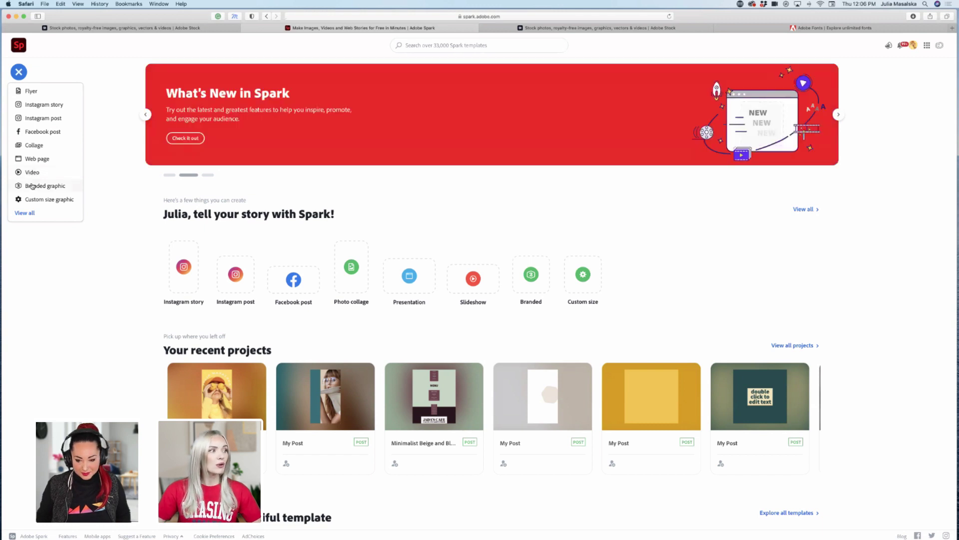
{"action": "left_click", "coordinate": [31, 186]}
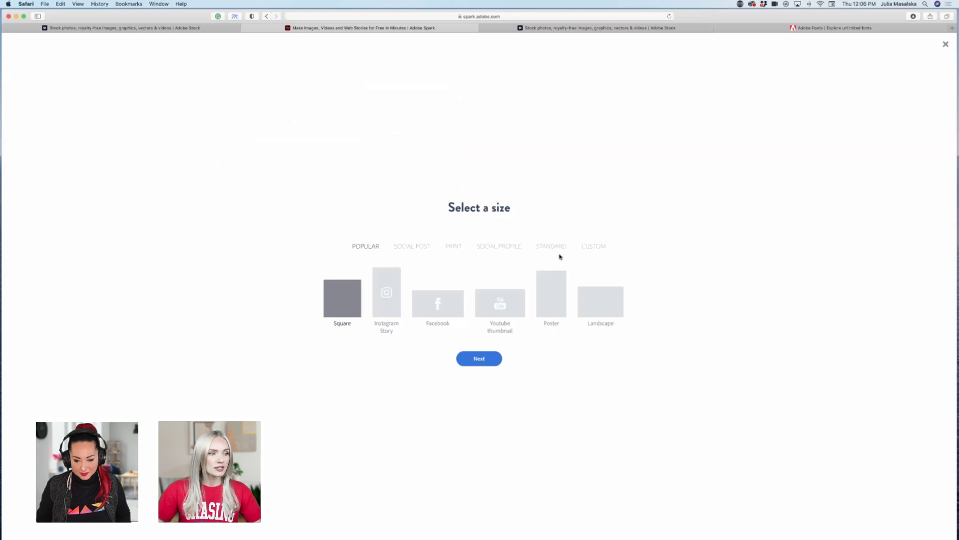
{"action": "left_click", "coordinate": [610, 289]}
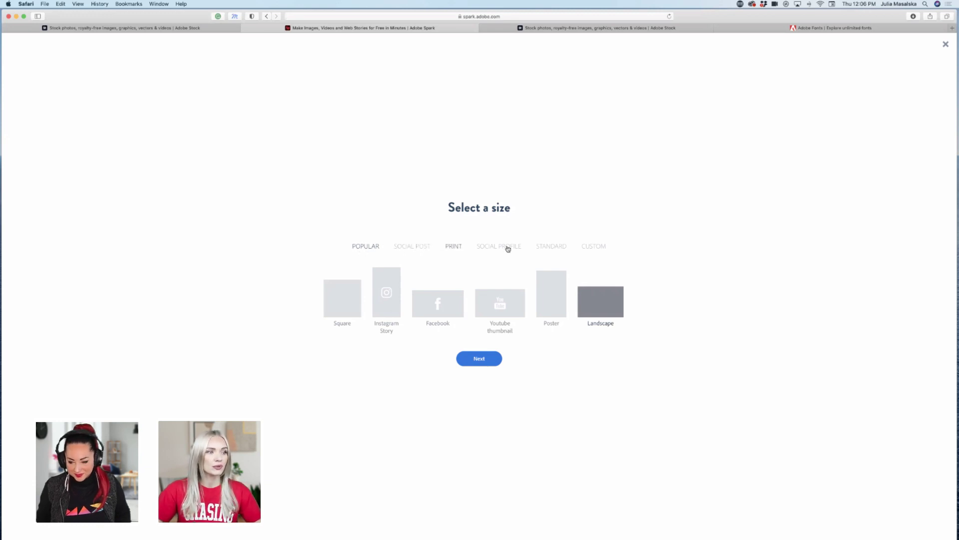
{"action": "left_click", "coordinate": [480, 363]}
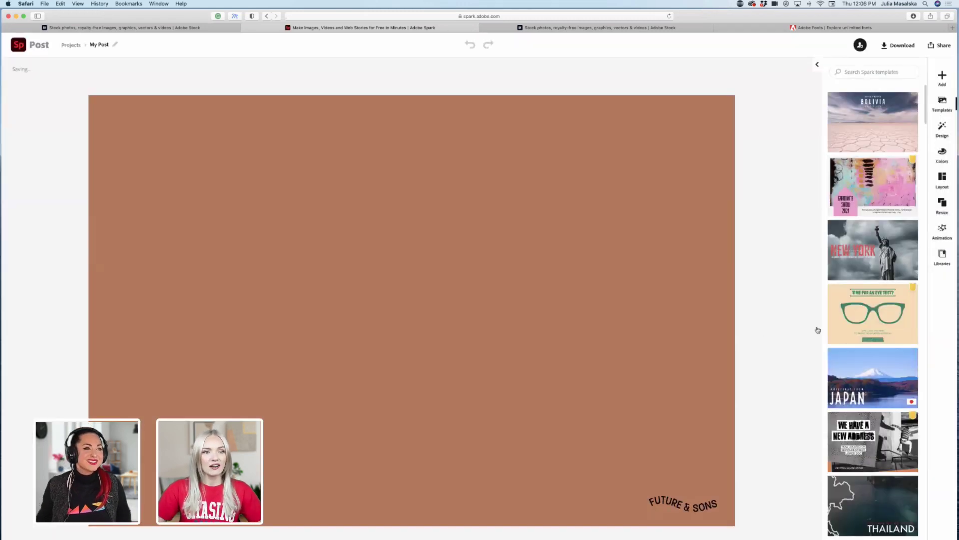
Delete the curved FUTURE & SONS logo from the lower corner of the canvas
{"action": "scroll", "coordinate": [846, 346], "scroll_direction": "down", "scroll_amount": 10}
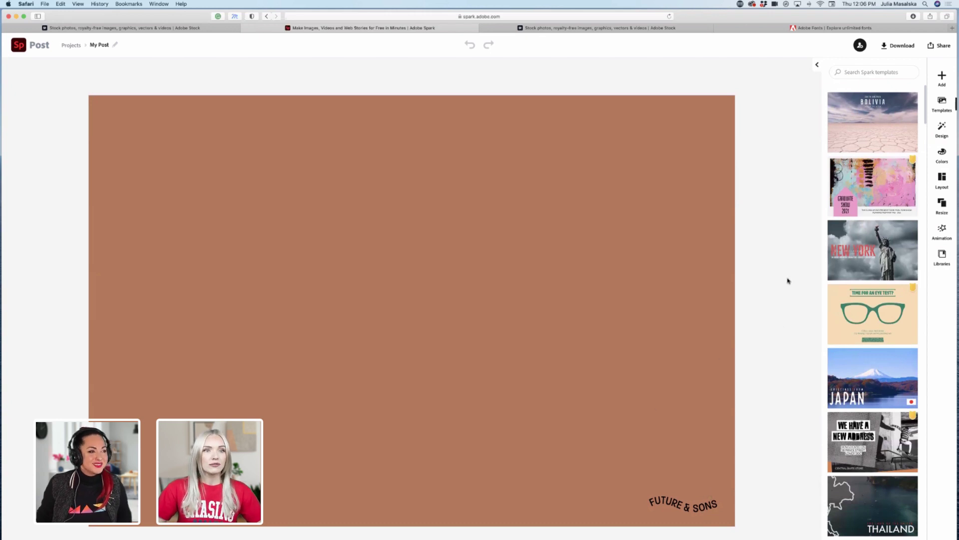
{"action": "left_click", "coordinate": [698, 506]}
{"action": "key", "text": "Delete"}
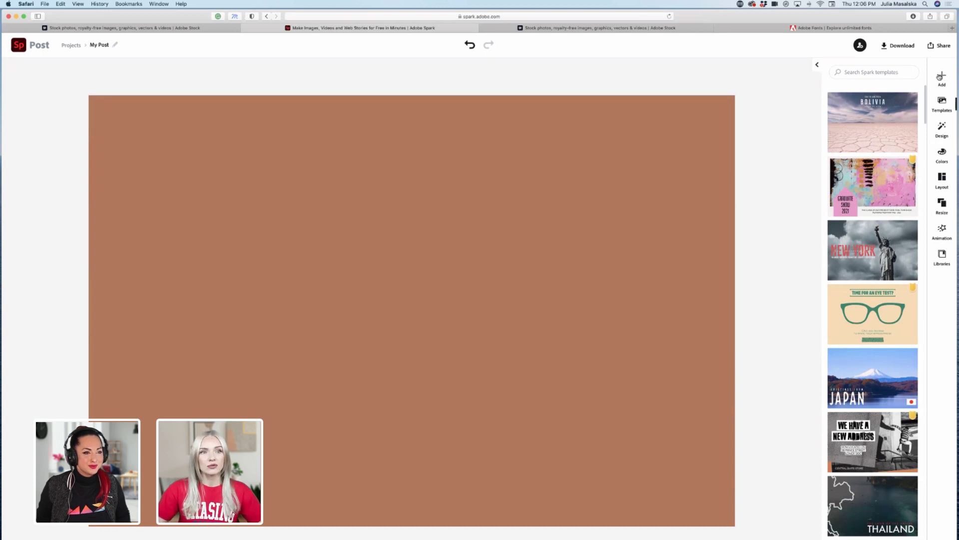
Add the INNERBEAUTY text template to the canvas, slightly reduced and placed near the centre
{"action": "left_click", "coordinate": [942, 76]}
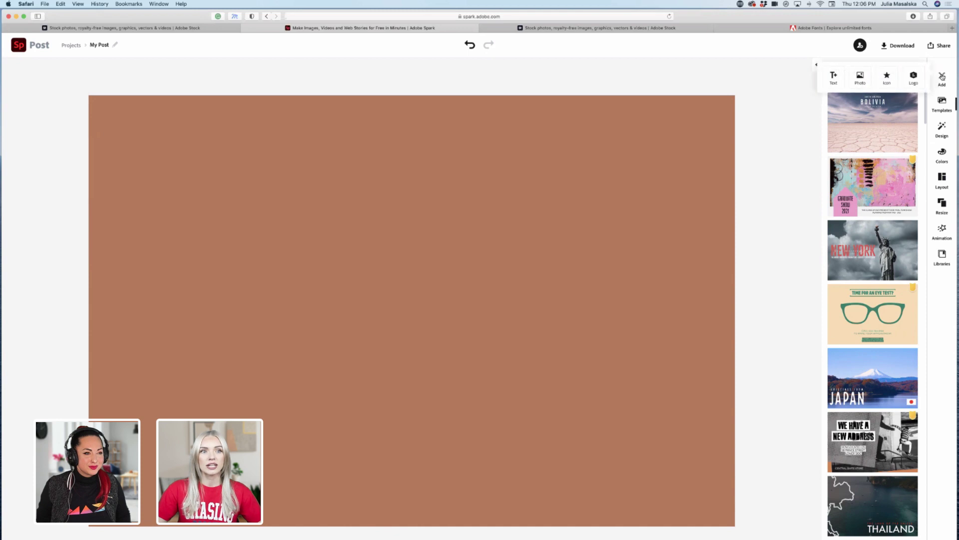
{"action": "left_click", "coordinate": [839, 79]}
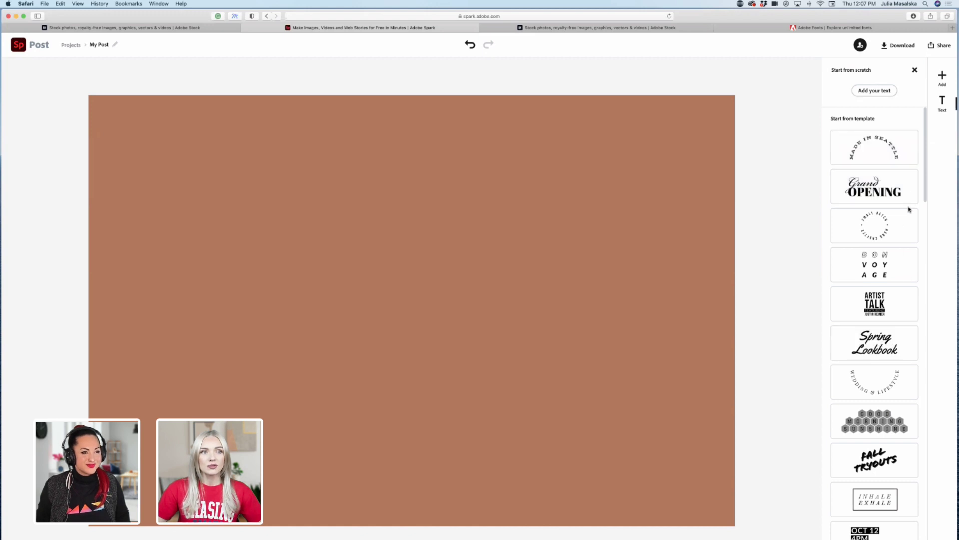
{"action": "scroll", "coordinate": [909, 209], "scroll_direction": "down", "scroll_amount": 5}
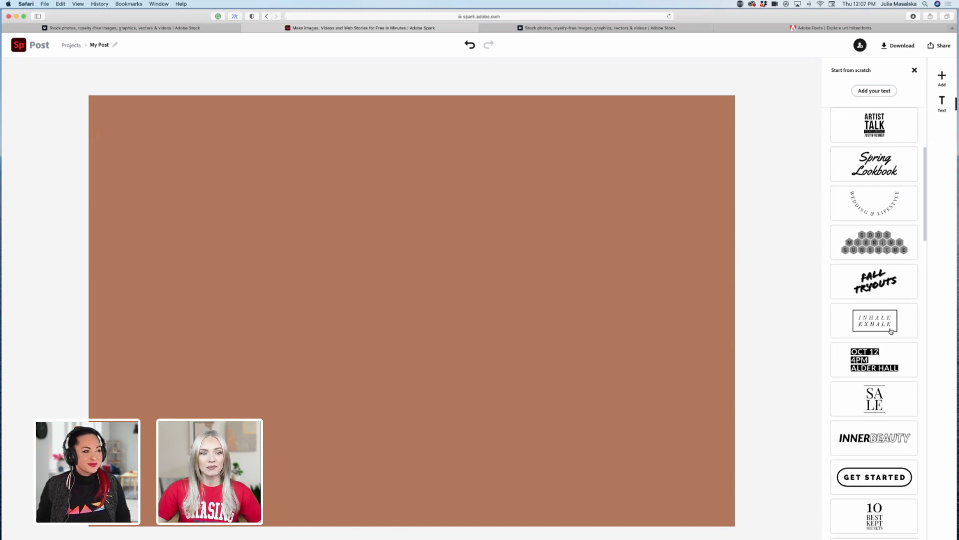
{"action": "scroll", "coordinate": [891, 331], "scroll_direction": "down", "scroll_amount": 5}
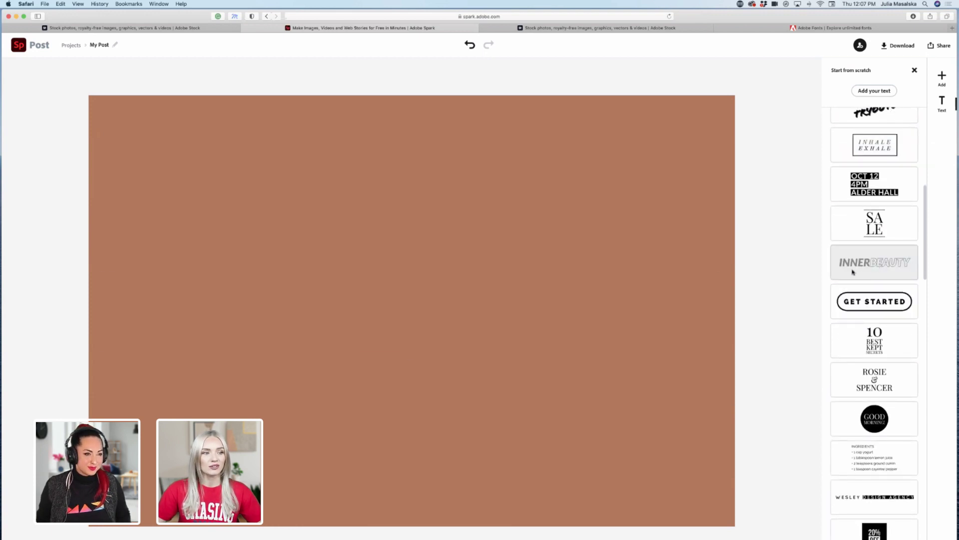
{"action": "left_click", "coordinate": [854, 272]}
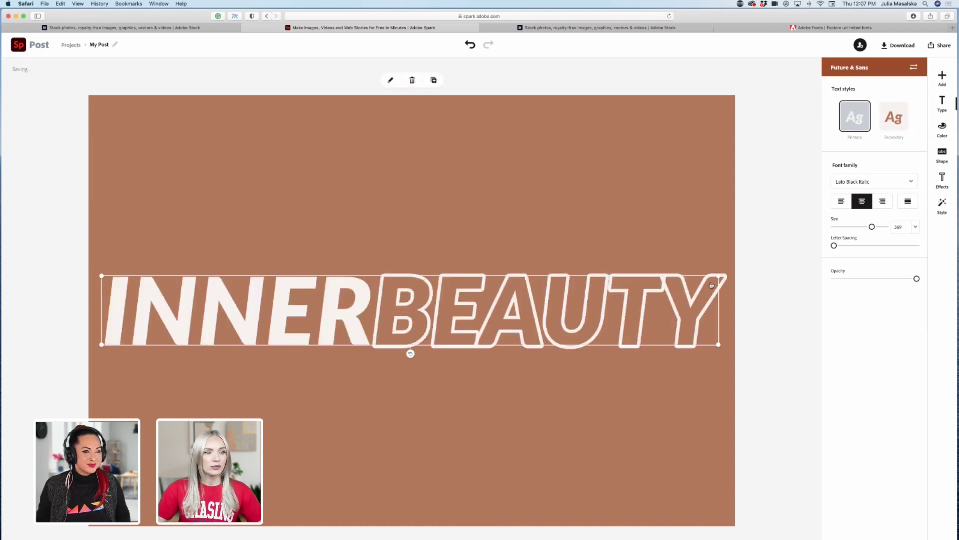
{"action": "left_click_drag", "start_coordinate": [702, 286], "coordinate": [595, 315]}
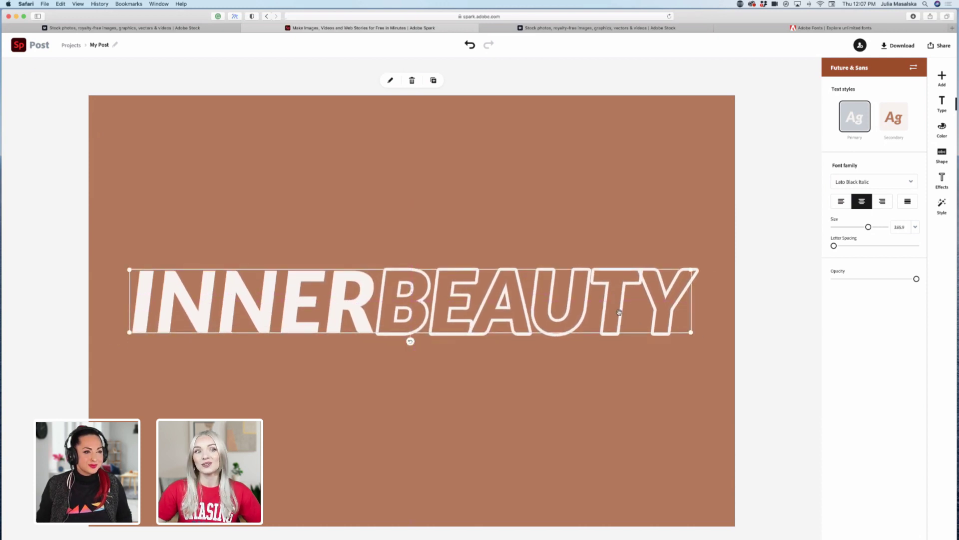
{"action": "left_click_drag", "start_coordinate": [620, 316], "coordinate": [621, 323]}
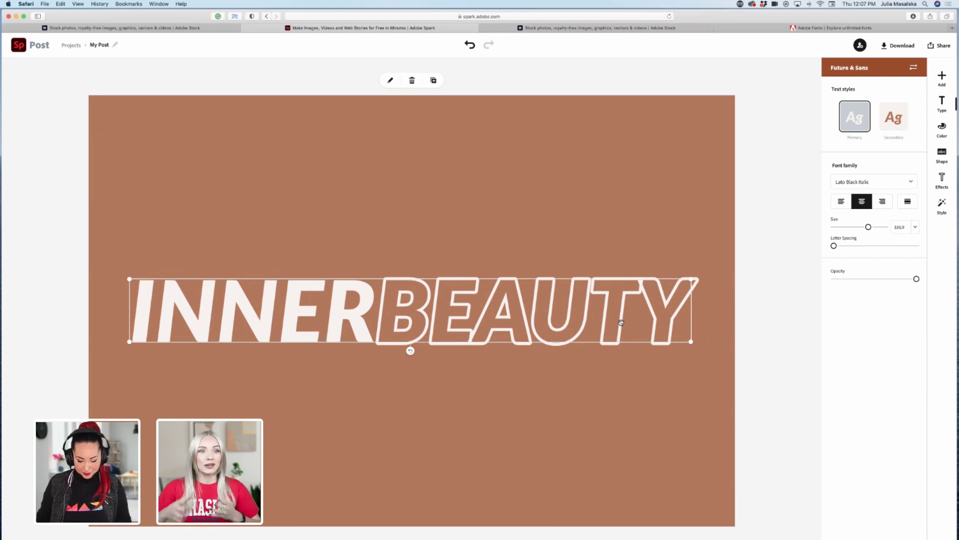
Replace the INNERBEAUTY wording with "FUTURE SONS"
{"action": "double_click", "coordinate": [503, 322]}
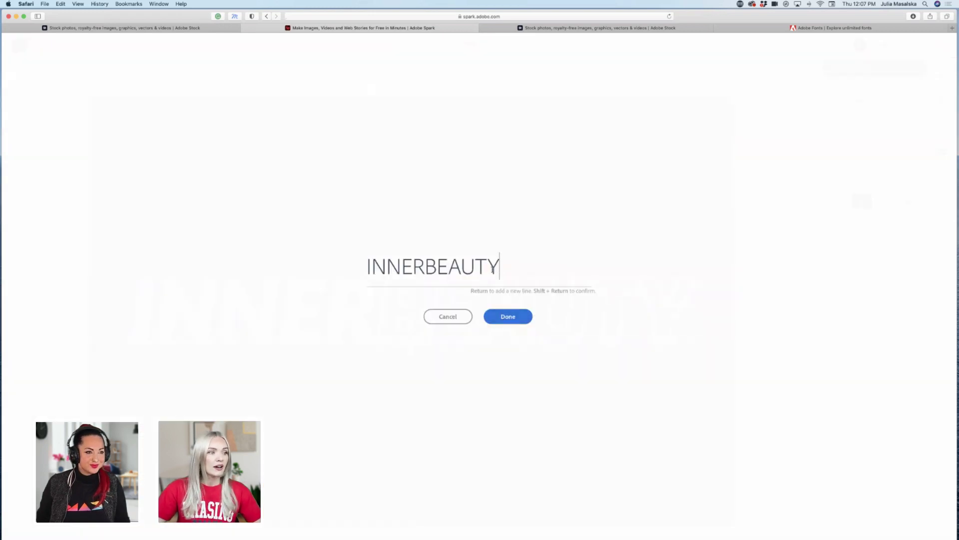
{"action": "left_click", "coordinate": [442, 316]}
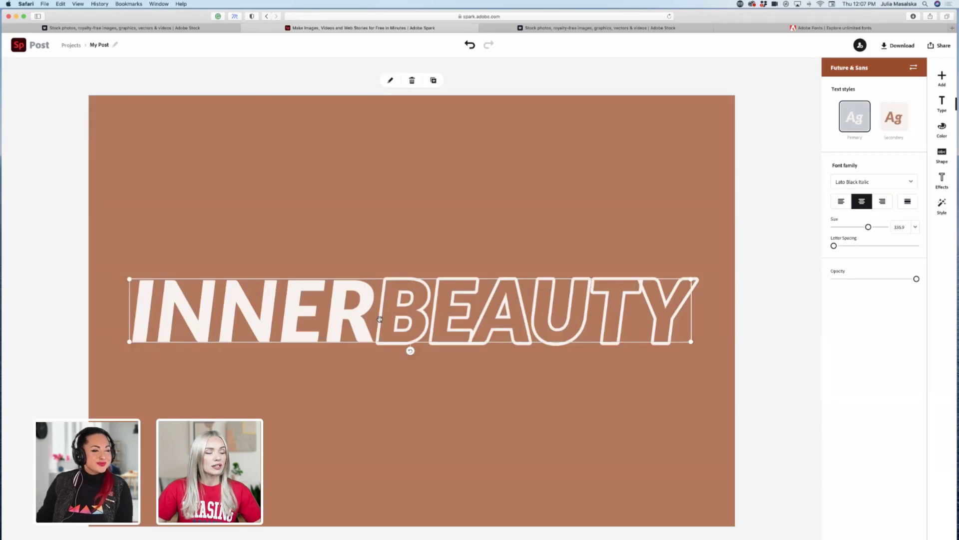
{"action": "double_click", "coordinate": [379, 318]}
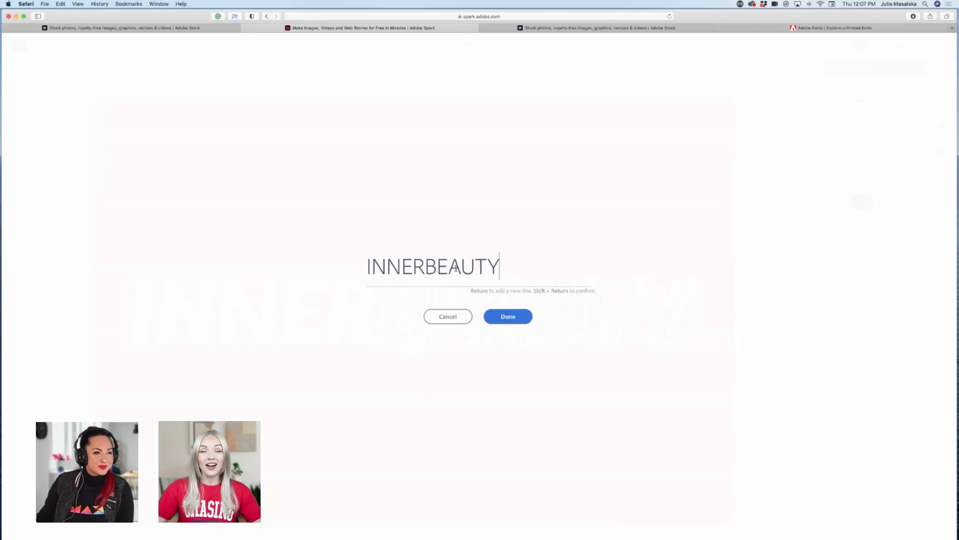
{"action": "left_click_drag", "start_coordinate": [499, 265], "coordinate": [362, 319]}
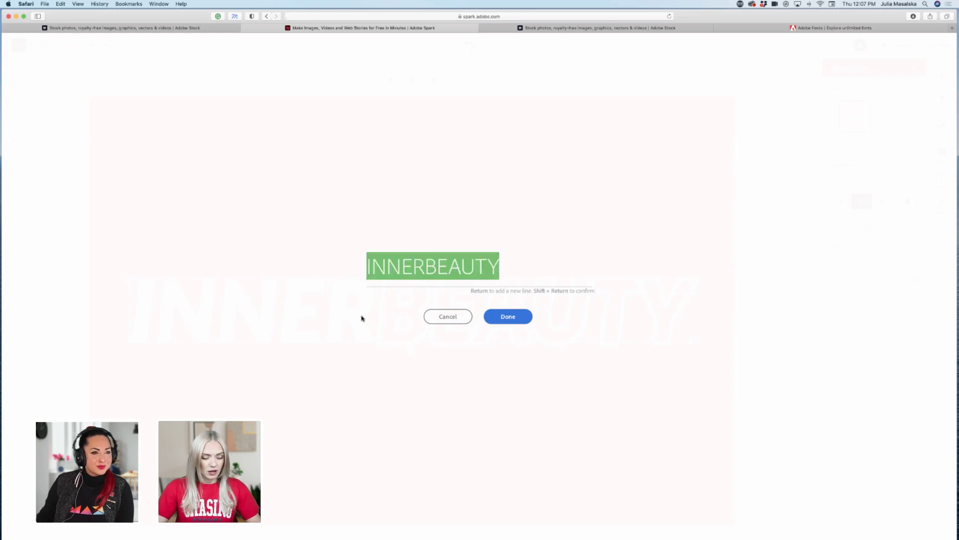
{"action": "type", "text": "FUTURE "}
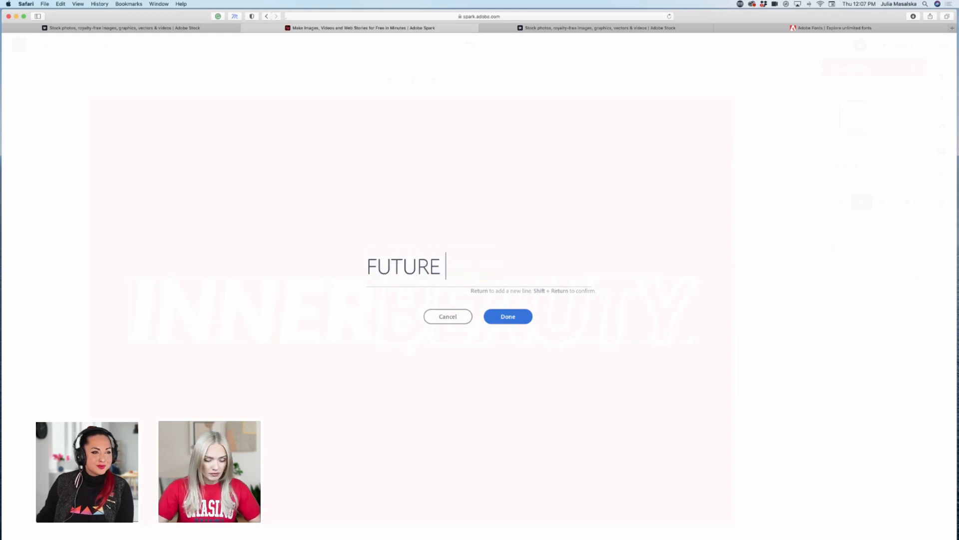
{"action": "type", "text": "SONS"}
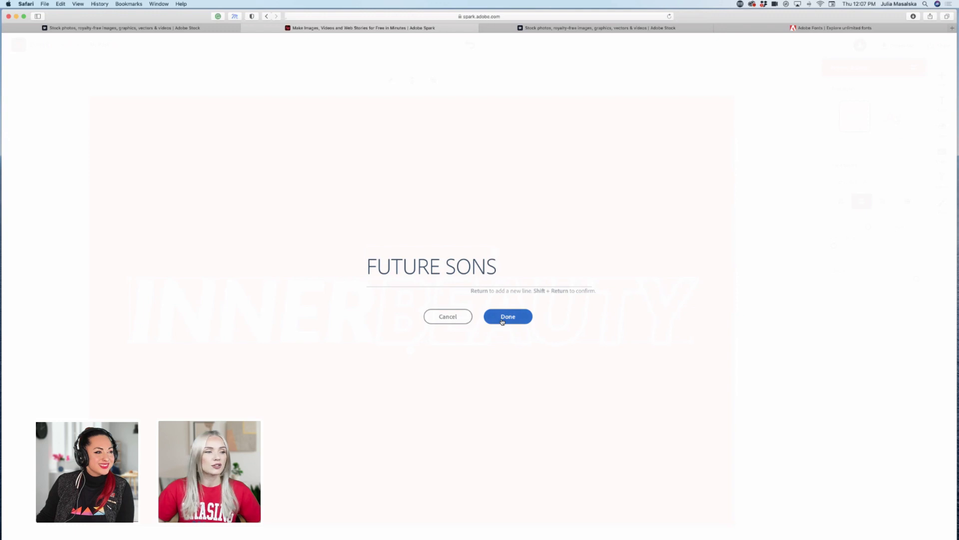
{"action": "key", "text": "shift+Return"}
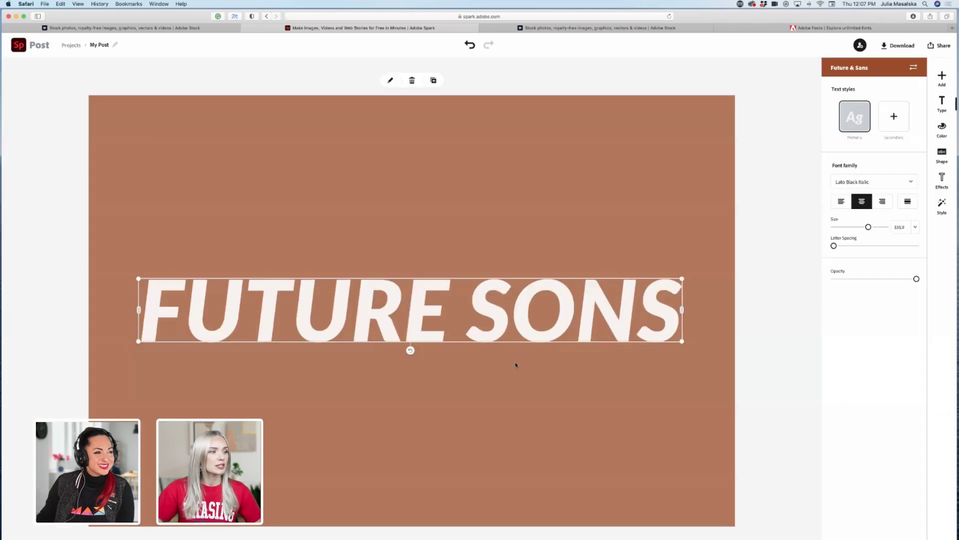
Insert an ampersand into the heading so that it reads "FUTURE & SONS"
{"action": "double_click", "coordinate": [498, 315]}
{"action": "left_click", "coordinate": [440, 267]}
{"action": "type", "text": "& SONS"}
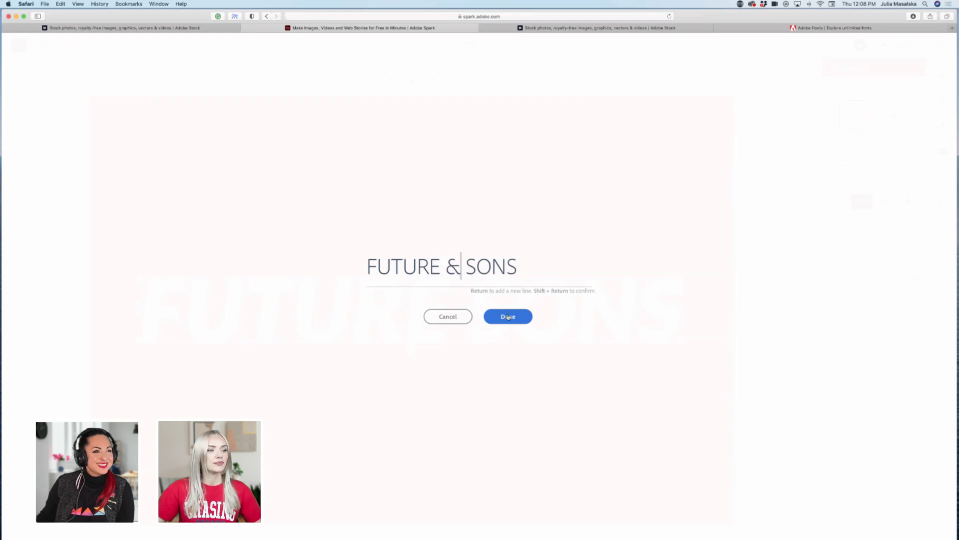
{"action": "left_click", "coordinate": [508, 317]}
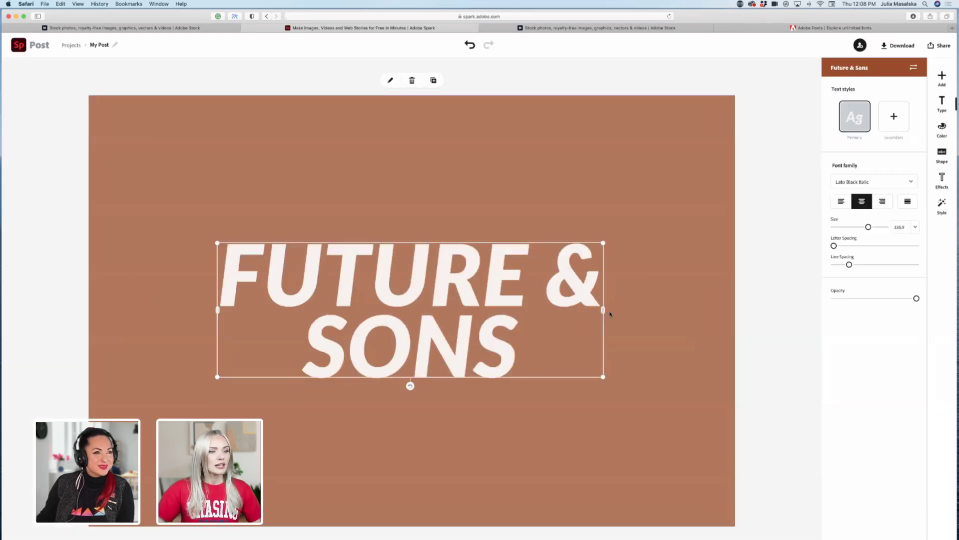
Fit the FUTURE & SONS heading on a single line with a font size of 295
{"action": "left_click_drag", "start_coordinate": [604, 311], "coordinate": [688, 309]}
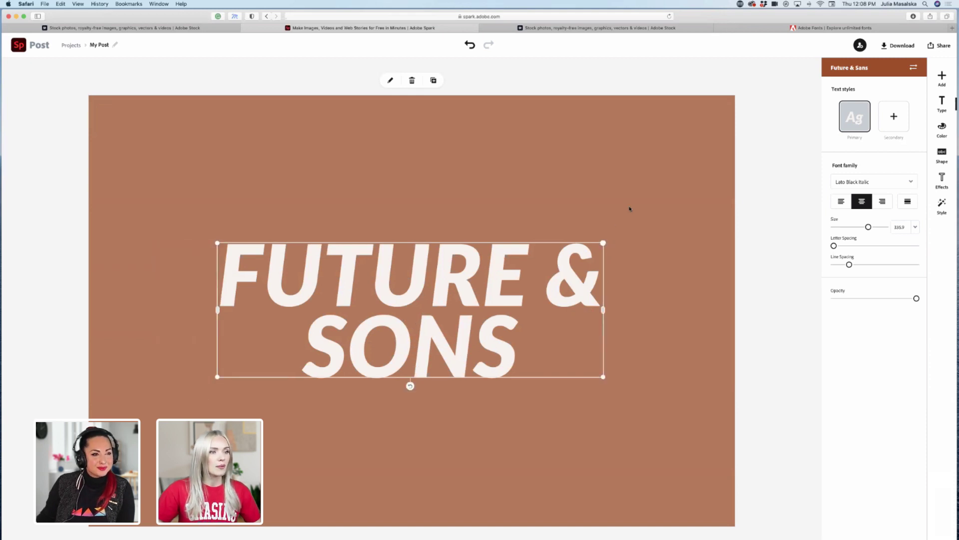
{"action": "left_click_drag", "start_coordinate": [603, 243], "coordinate": [410, 385]}
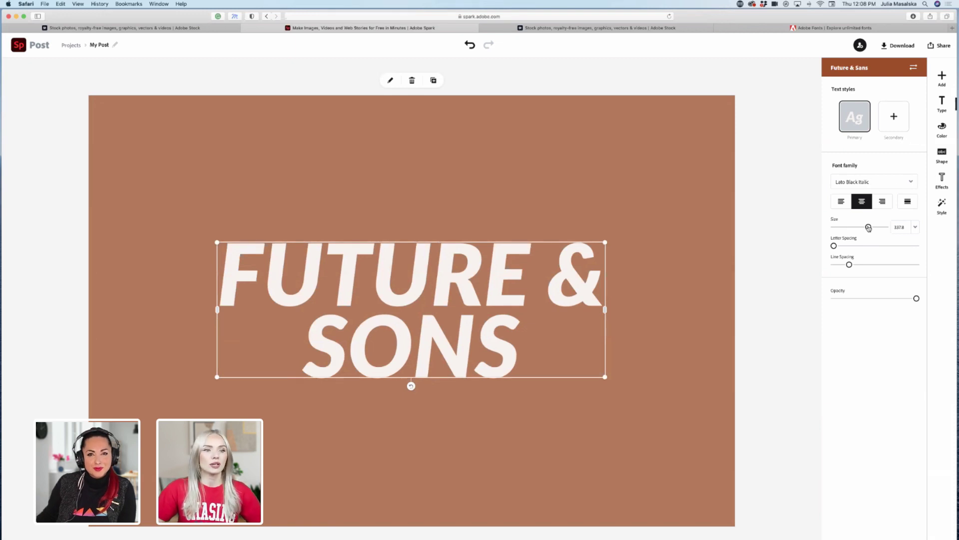
{"action": "left_click_drag", "start_coordinate": [868, 228], "coordinate": [860, 228]}
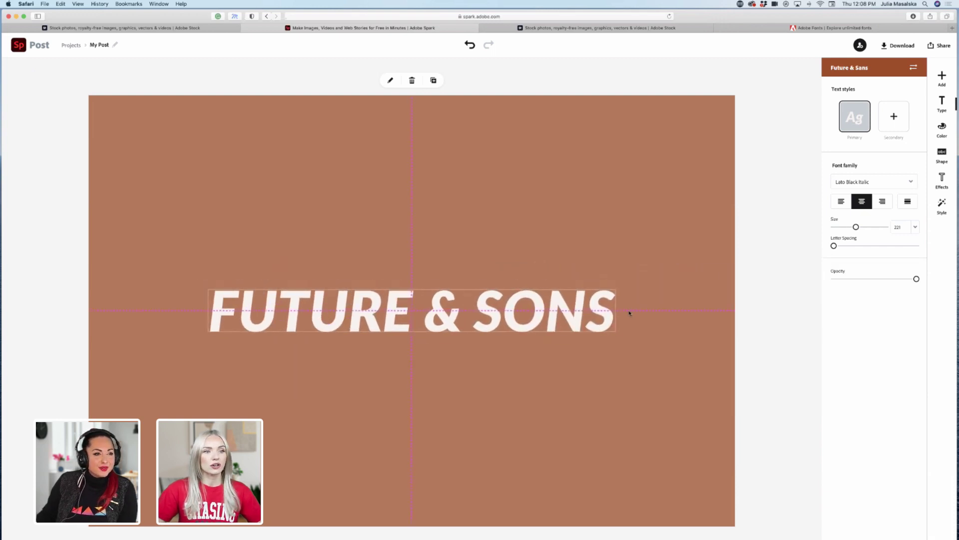
{"action": "left_click", "coordinate": [857, 228]}
{"action": "left_click_drag", "start_coordinate": [861, 230], "coordinate": [865, 228]}
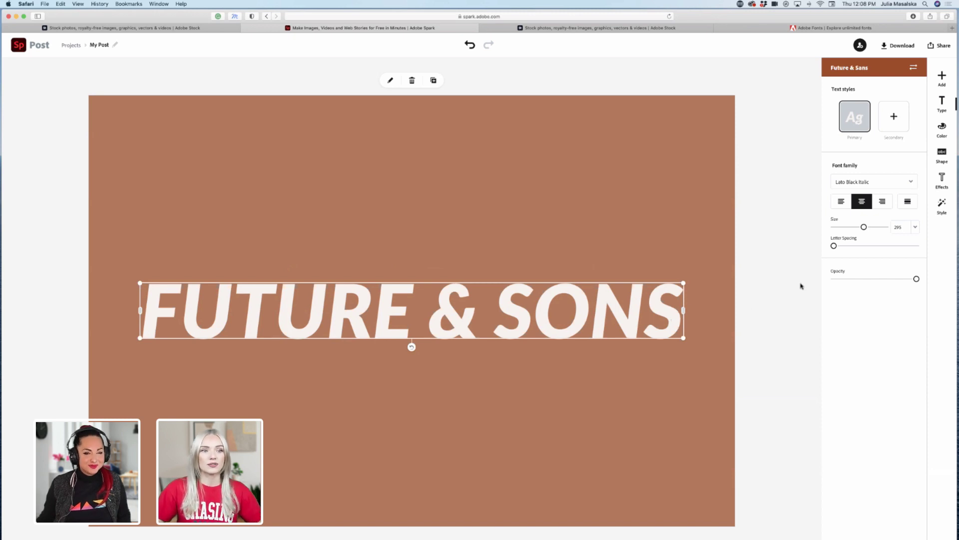
Try slightly wider letter spacing and the Lobster Regular font on the FUTURE & SONS heading
{"action": "mouse_move", "coordinate": [834, 248]}
{"action": "left_mouse_down"}
{"action": "mouse_move", "coordinate": [850, 249]}
{"action": "mouse_move", "coordinate": [841, 249]}
{"action": "left_mouse_up"}
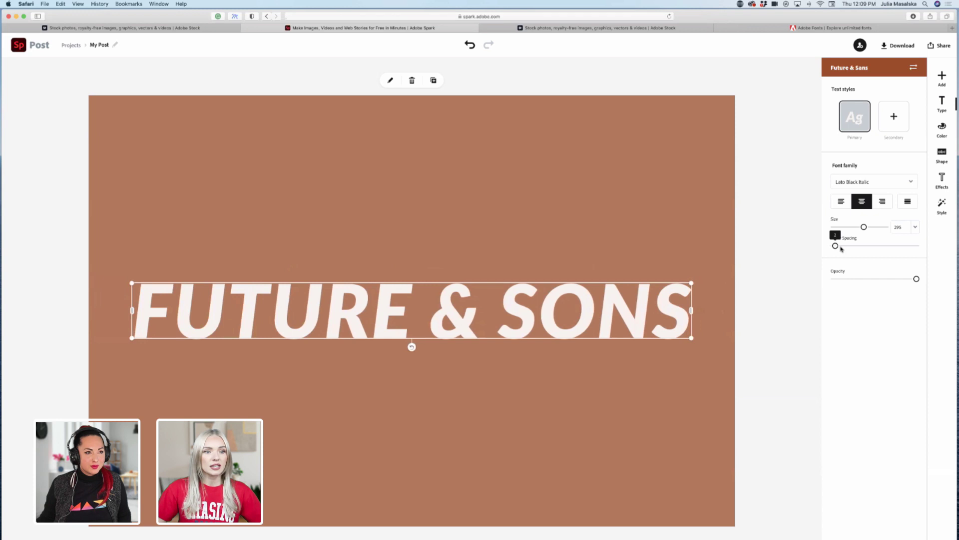
{"action": "left_click_drag", "start_coordinate": [924, 276], "coordinate": [923, 277]}
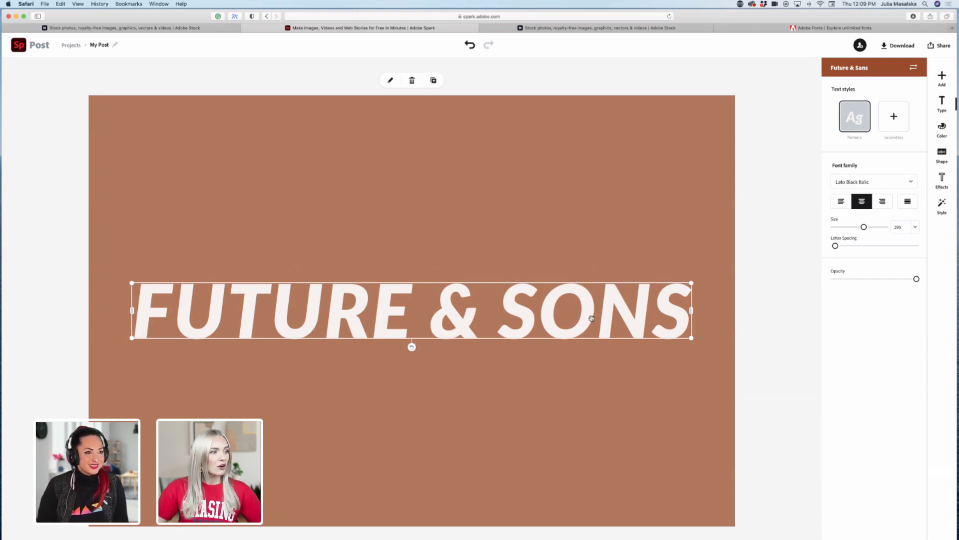
{"action": "left_click", "coordinate": [893, 183]}
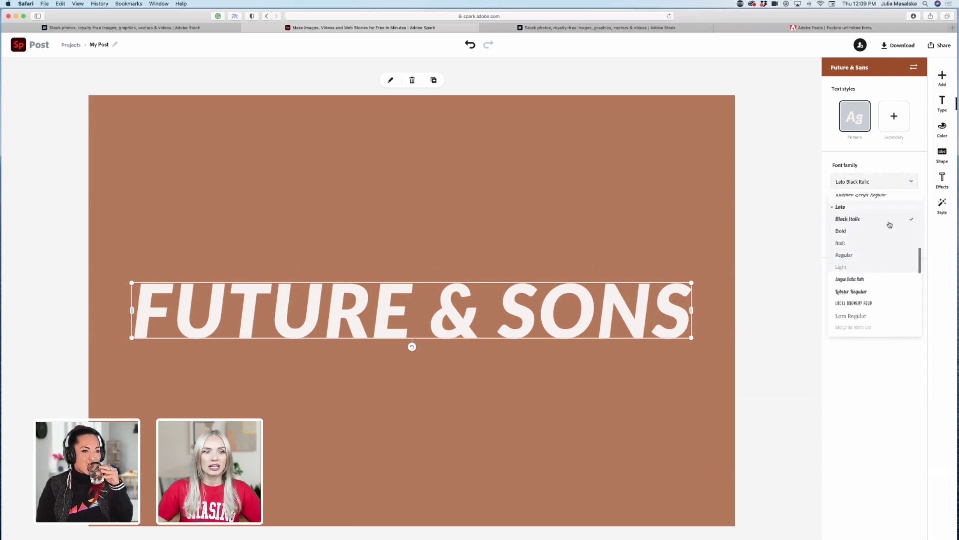
{"action": "left_click", "coordinate": [861, 292]}
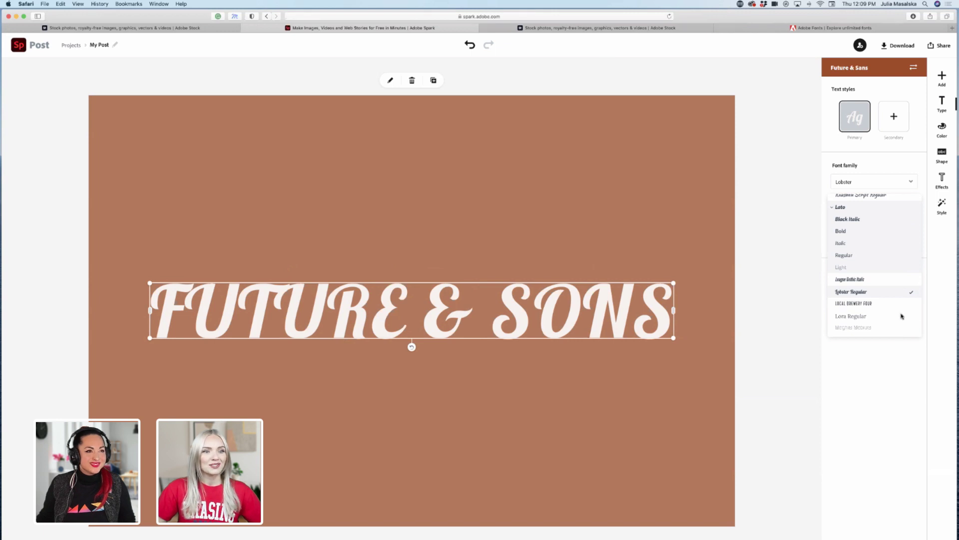
Cancel leaving the page, and undo the heading's font and letter-spacing changes
{"action": "key", "text": "super+r"}
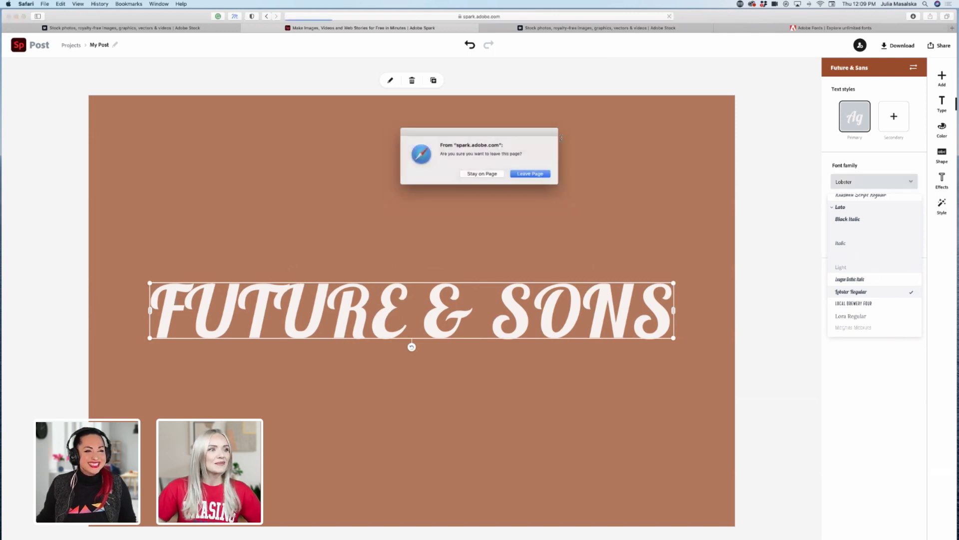
{"action": "left_click", "coordinate": [483, 174]}
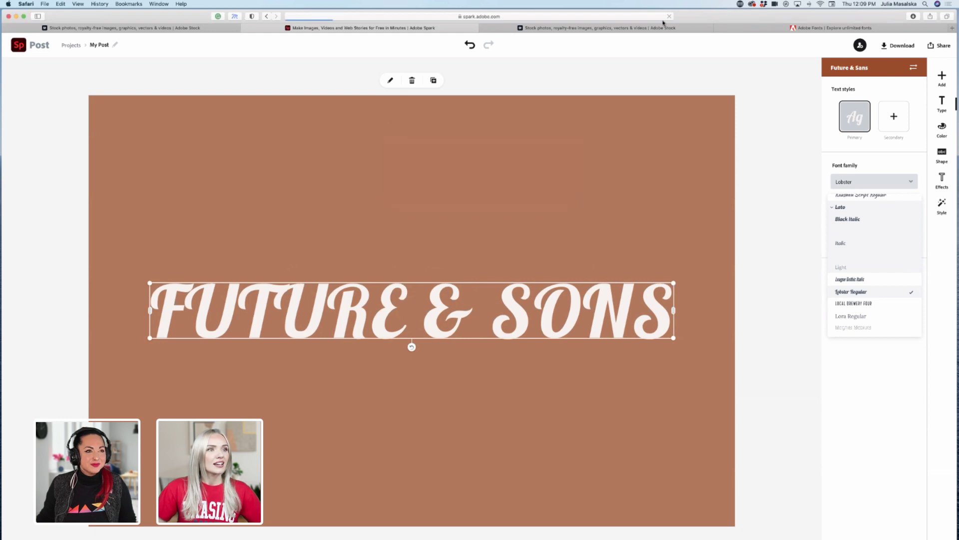
{"action": "left_click", "coordinate": [758, 250]}
{"action": "left_click", "coordinate": [469, 46]}
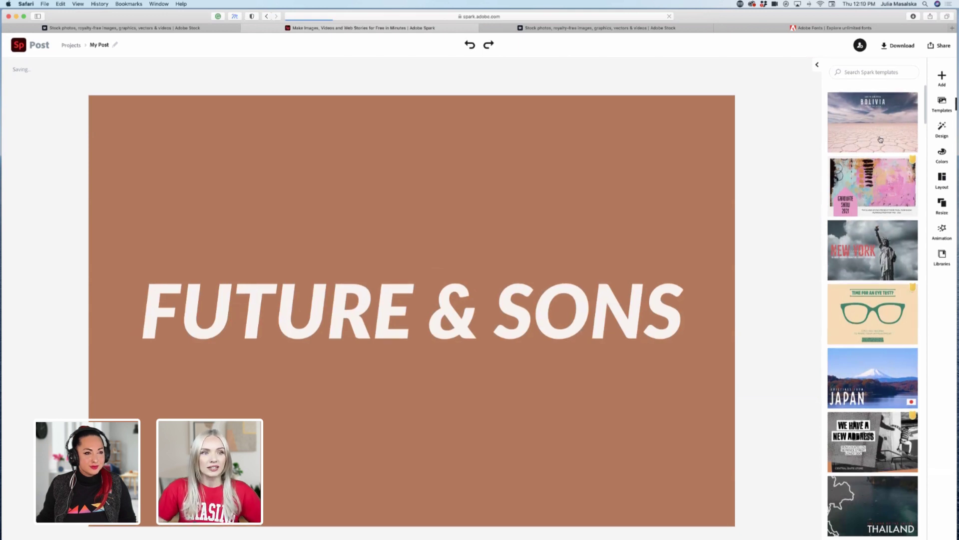
Browse the Spark template thumbnails and check which file formats the post can be downloaded in
{"action": "scroll", "coordinate": [864, 374], "scroll_direction": "down", "scroll_amount": 2}
{"action": "scroll", "coordinate": [863, 373], "scroll_direction": "down", "scroll_amount": 4}
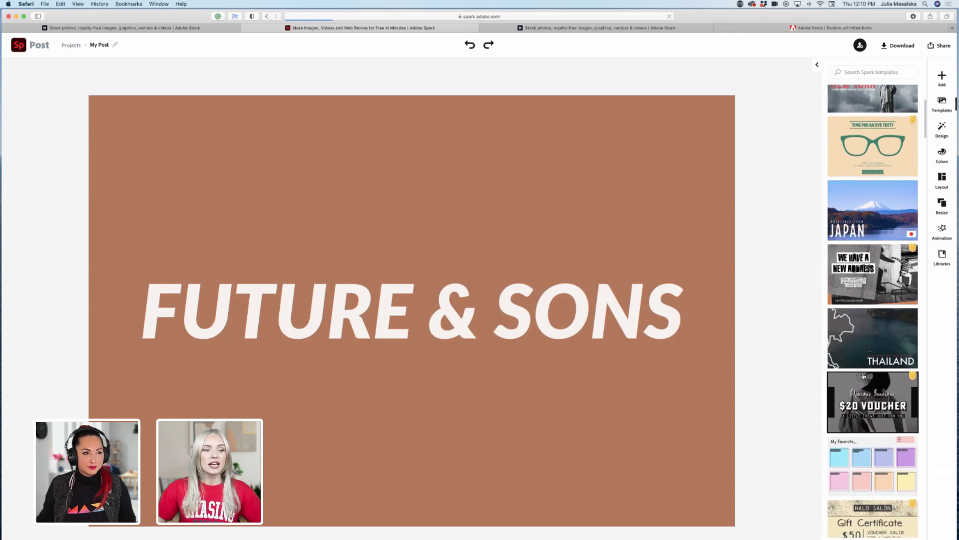
{"action": "scroll", "coordinate": [864, 376], "scroll_direction": "down", "scroll_amount": 6}
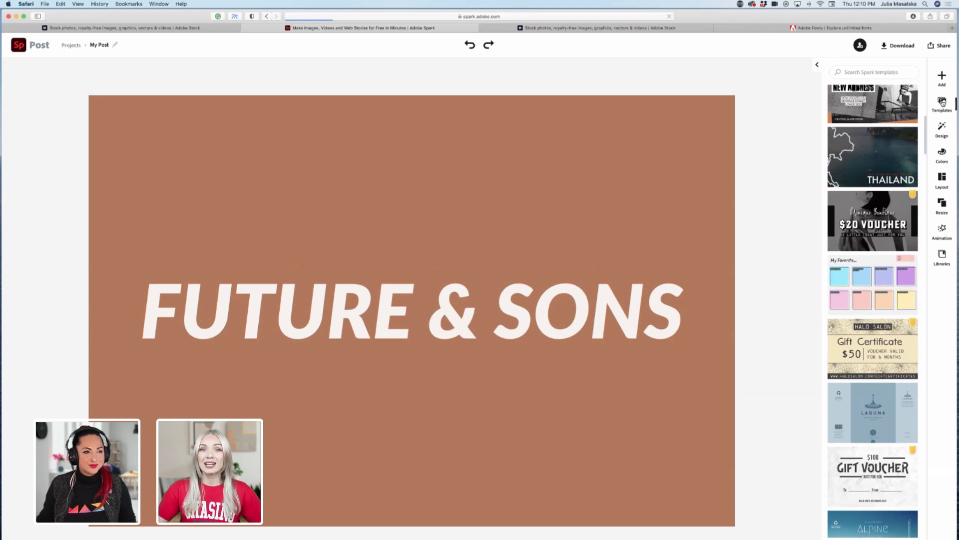
{"action": "scroll", "coordinate": [860, 272], "scroll_direction": "down", "scroll_amount": 7}
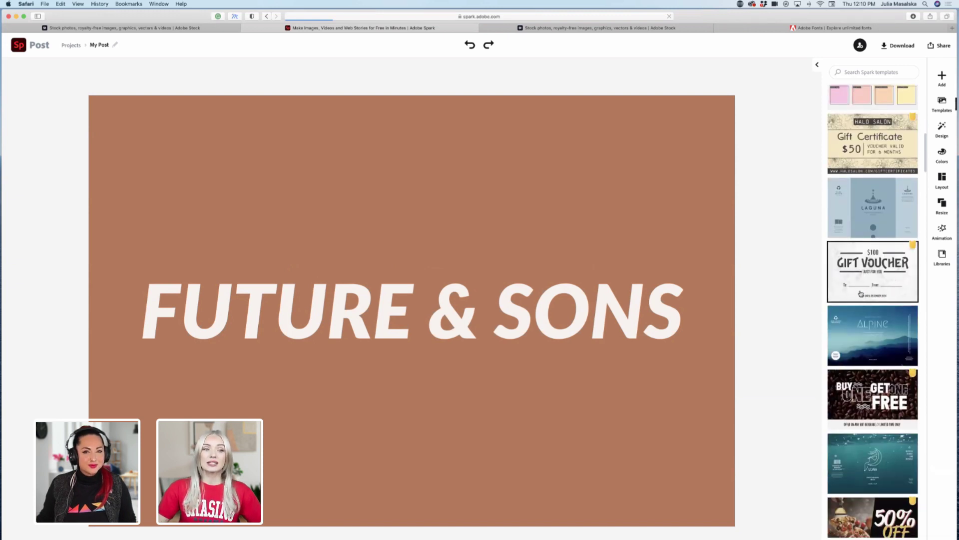
{"action": "scroll", "coordinate": [873, 291], "scroll_direction": "down", "scroll_amount": 10}
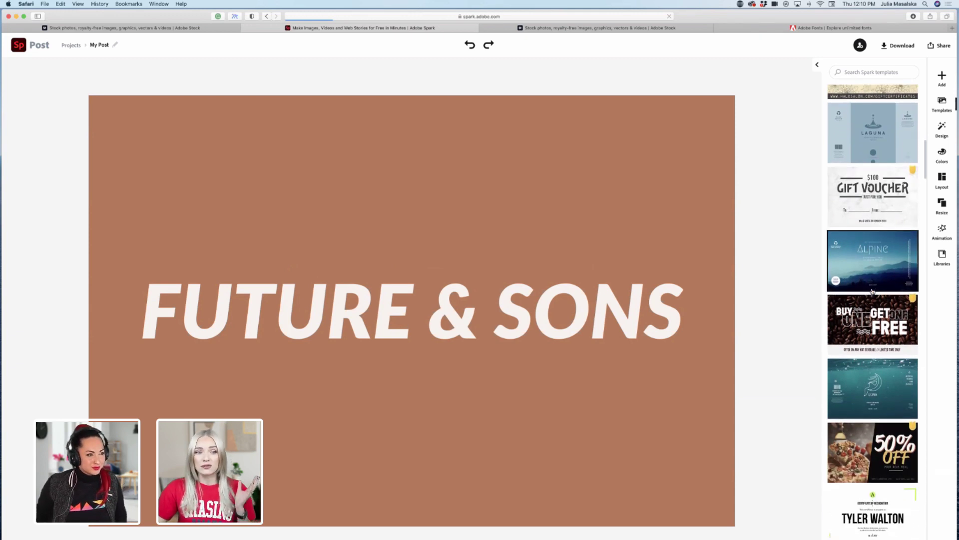
{"action": "scroll", "coordinate": [872, 292], "scroll_direction": "down", "scroll_amount": 2}
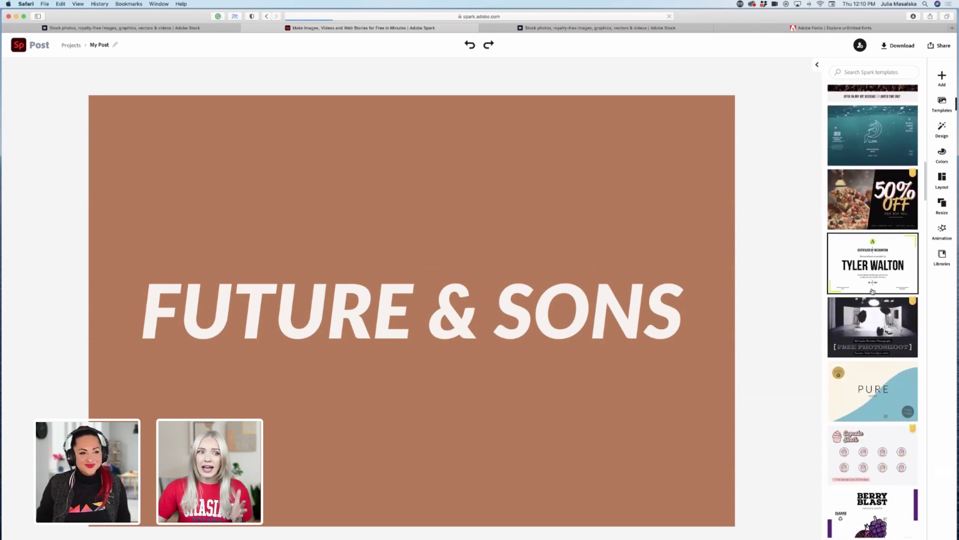
{"action": "scroll", "coordinate": [873, 292], "scroll_direction": "down", "scroll_amount": 4}
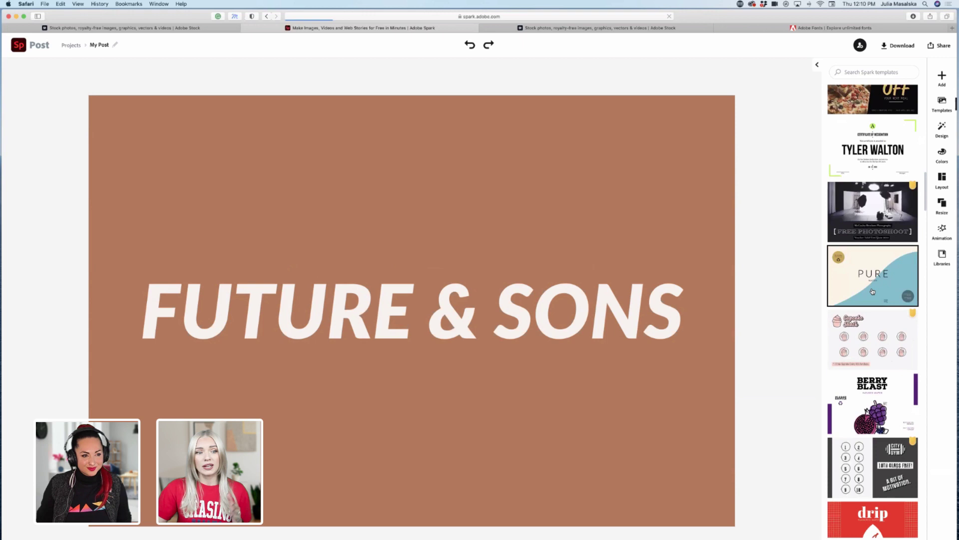
{"action": "scroll", "coordinate": [874, 291], "scroll_direction": "down", "scroll_amount": 4}
{"action": "scroll", "coordinate": [873, 291], "scroll_direction": "down", "scroll_amount": 5}
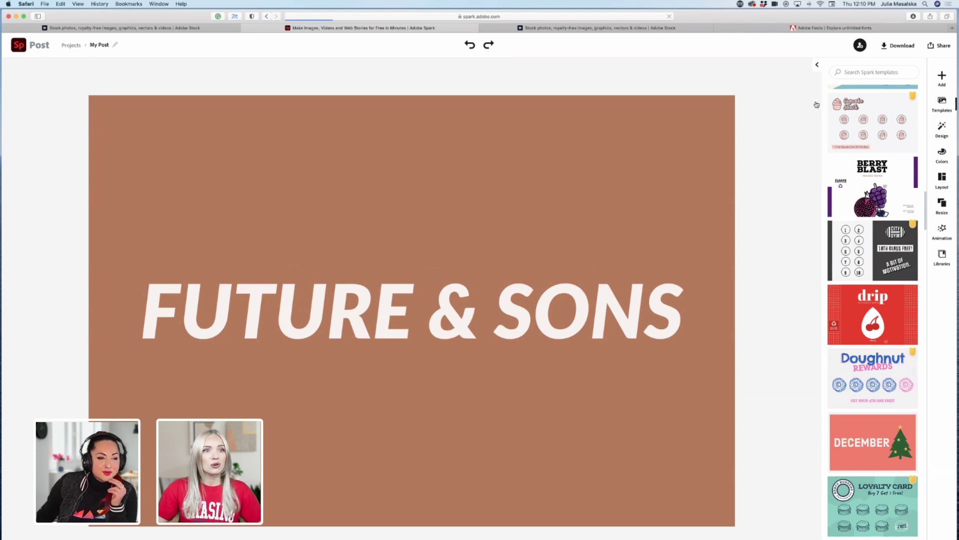
{"action": "left_click", "coordinate": [899, 46]}
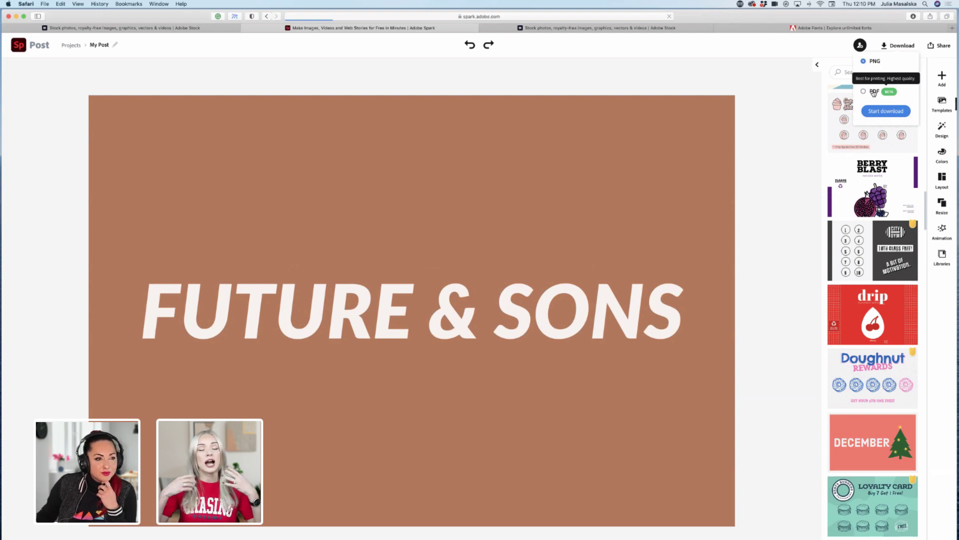
{"action": "left_click", "coordinate": [770, 164]}
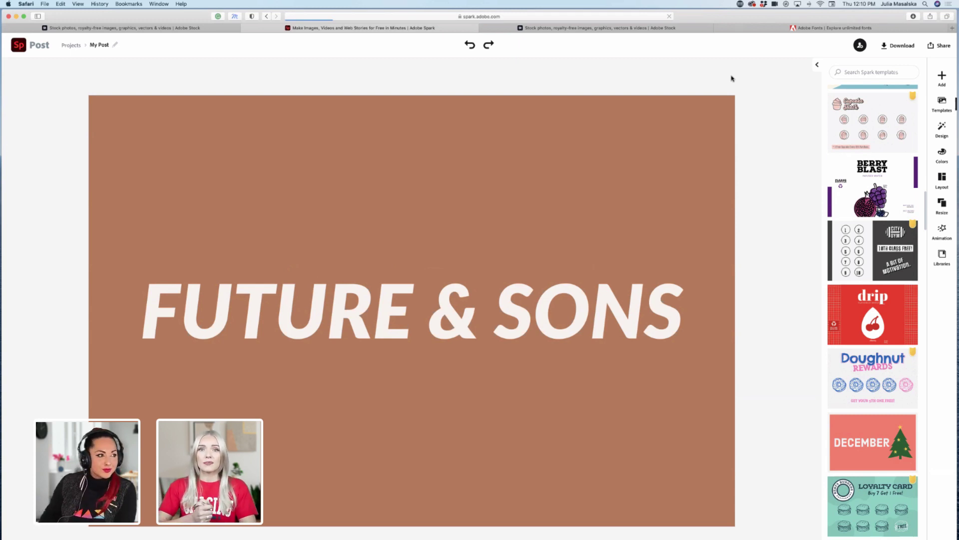
Leave the post for the projects overview and open the FUTURE & SONS library to view its assets
{"action": "left_click", "coordinate": [71, 45]}
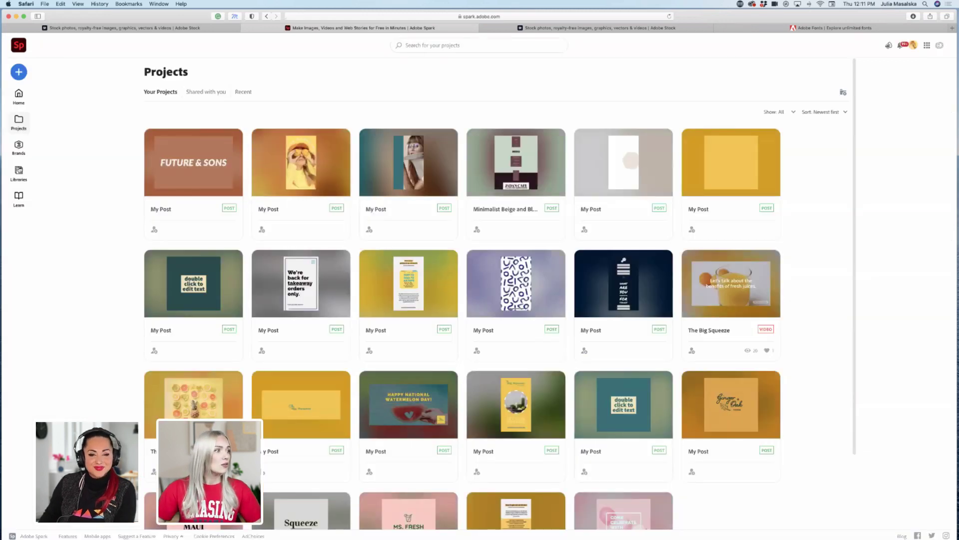
{"action": "left_click", "coordinate": [16, 178]}
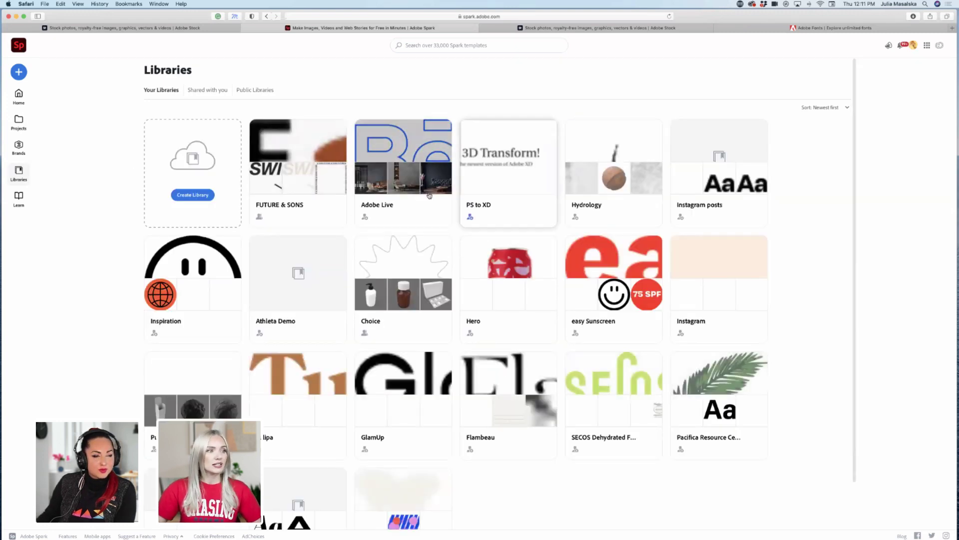
{"action": "left_click", "coordinate": [273, 172]}
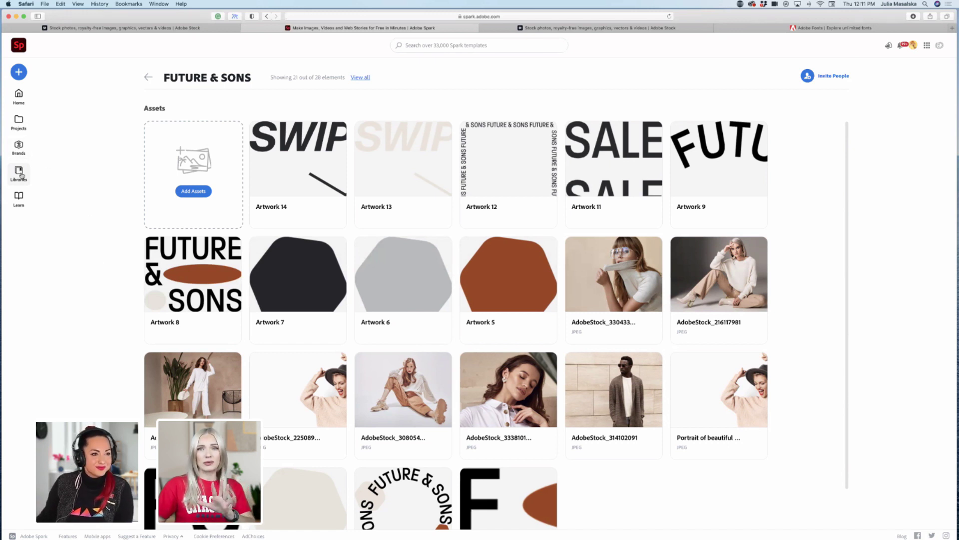
Start a new brand and upload FUTURE & SONS-04.png from the Graphics folder as its logo
{"action": "left_click", "coordinate": [18, 146]}
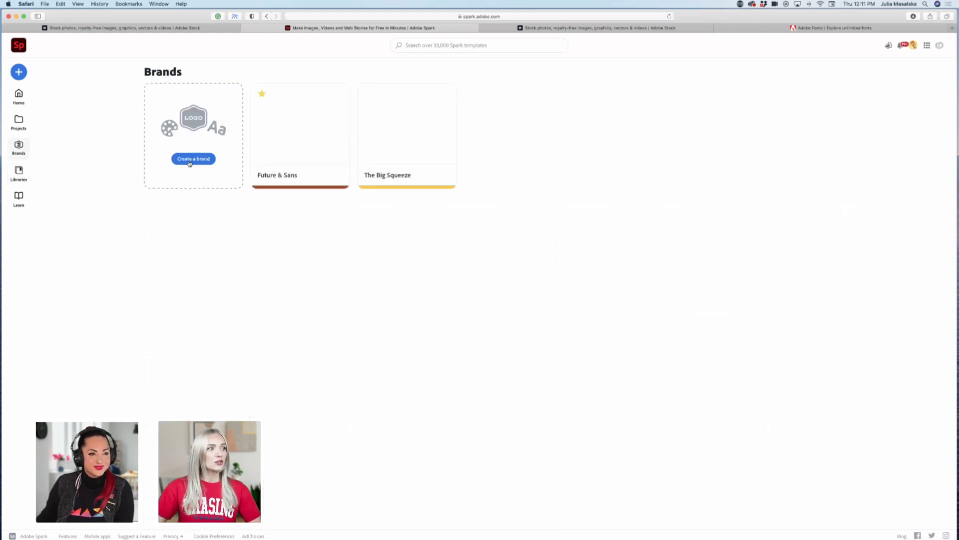
{"action": "left_click", "coordinate": [190, 159]}
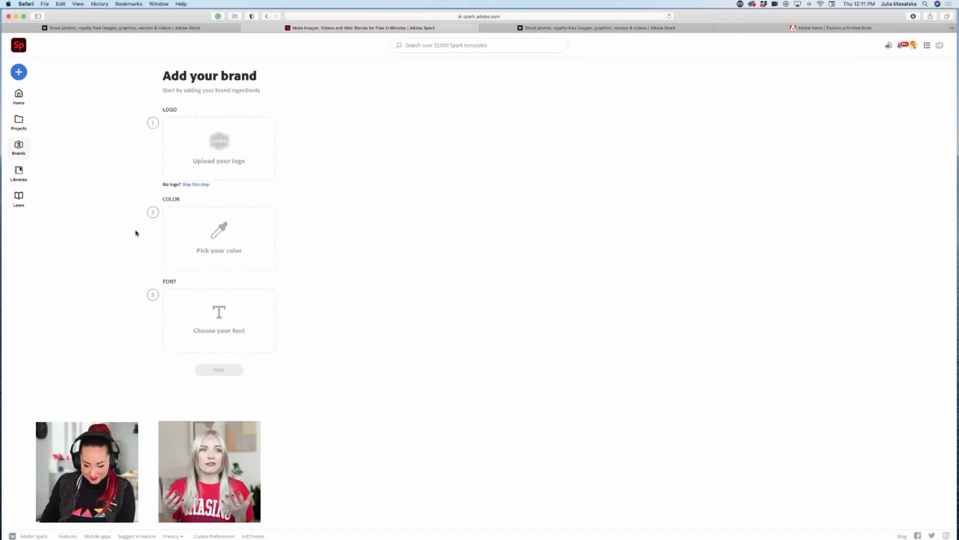
{"action": "left_click", "coordinate": [222, 150]}
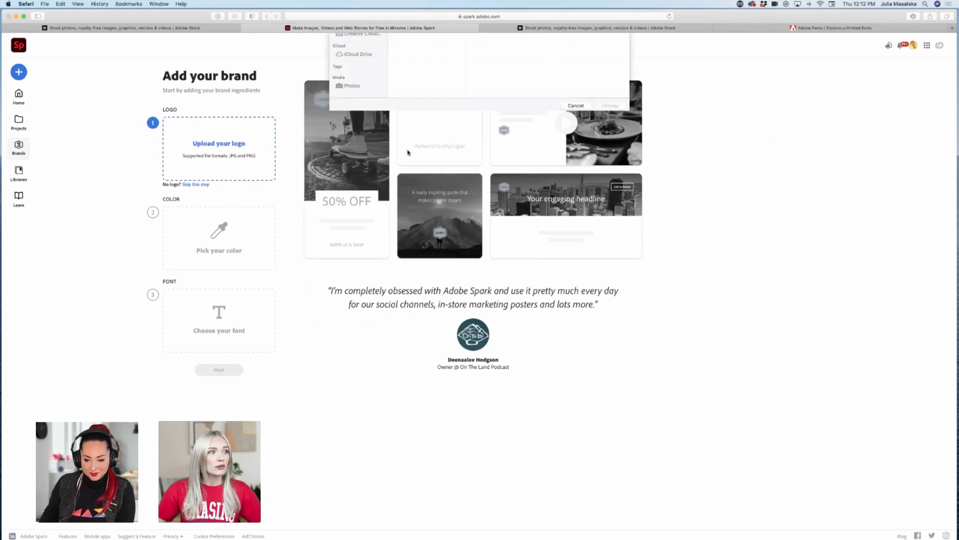
{"action": "left_click", "coordinate": [418, 94]}
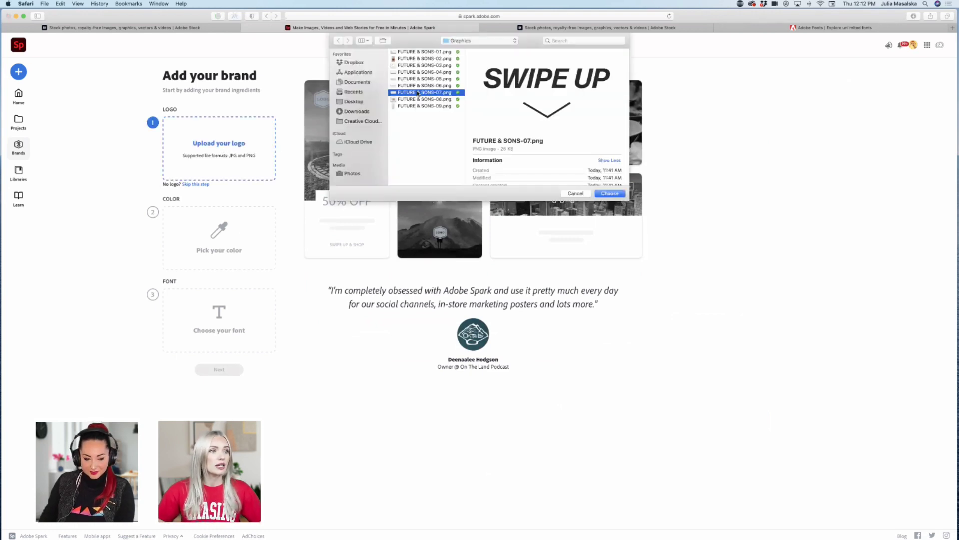
{"action": "key", "text": "Up"}
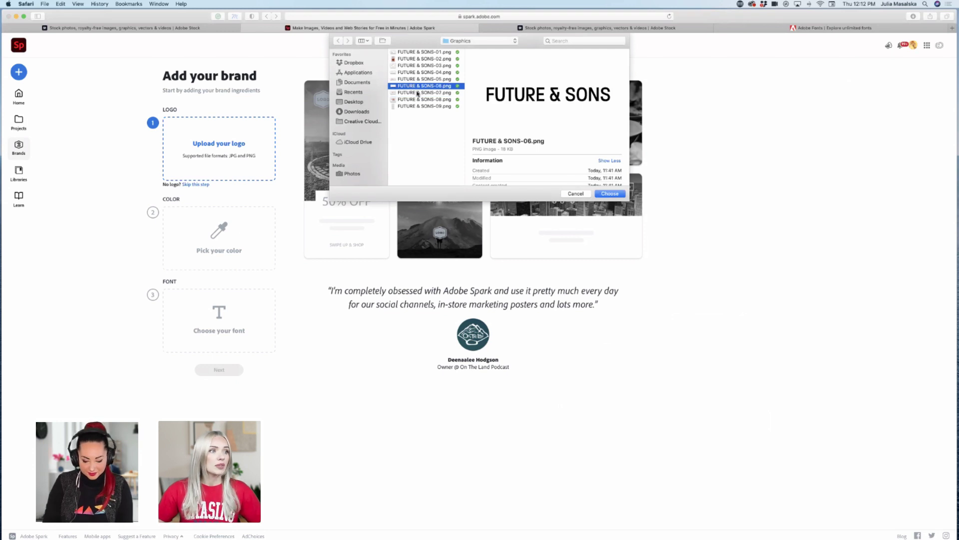
{"action": "key", "text": "Up"}
{"action": "key", "text": "Up"}
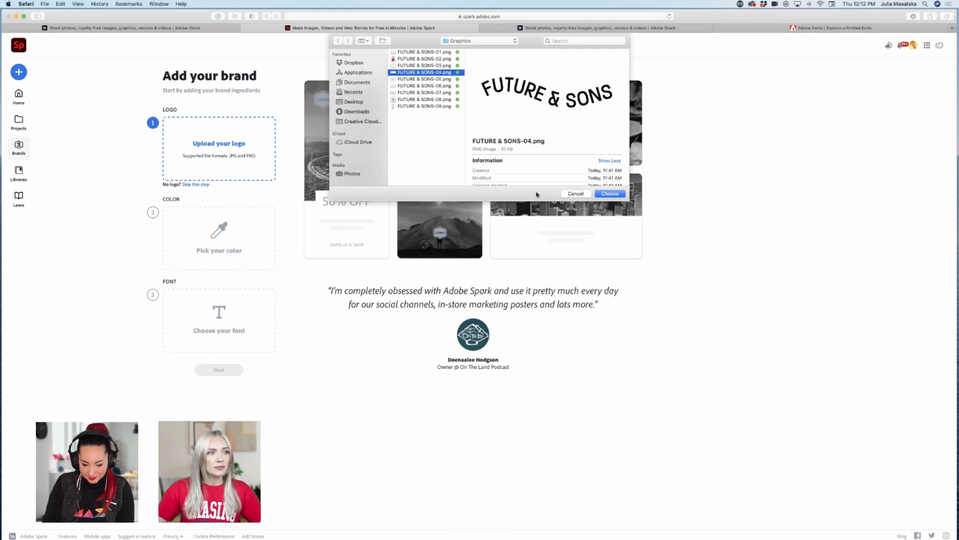
{"action": "left_click", "coordinate": [618, 196]}
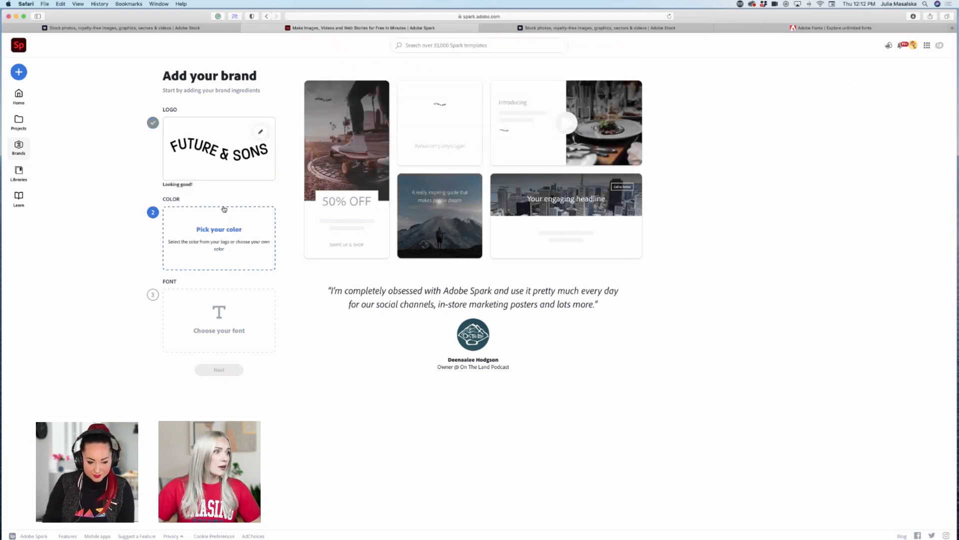
Open the brand's color choice, and switch to Adobe Illustrator to copy the fill hex code of the rust ellipse in the F & S artwork
{"action": "left_click", "coordinate": [231, 234]}
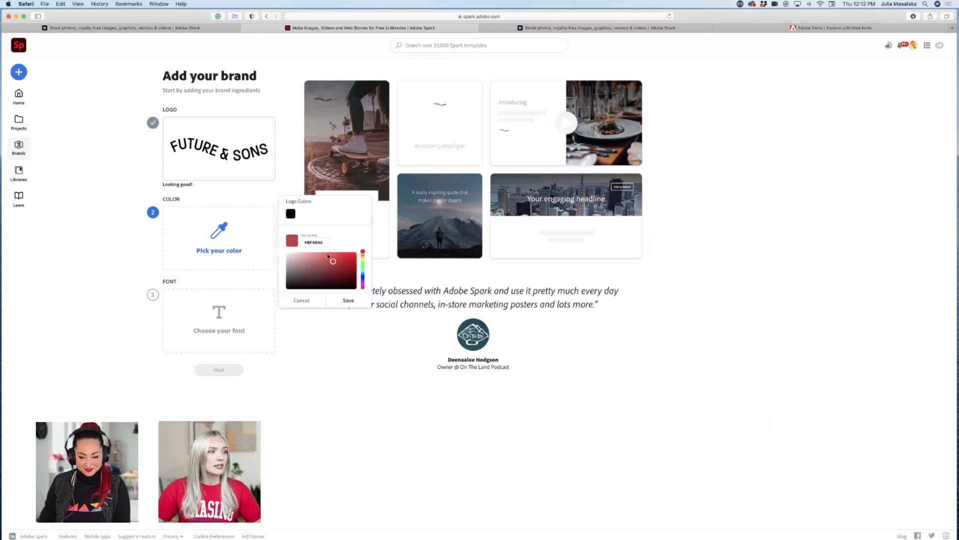
{"action": "left_click", "coordinate": [325, 262]}
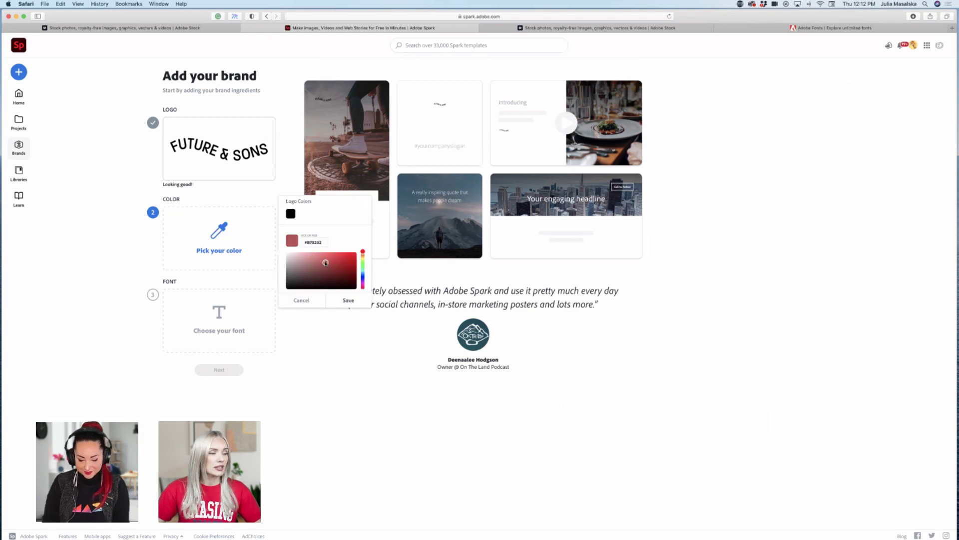
{"action": "mouse_move", "coordinate": [328, 537]}
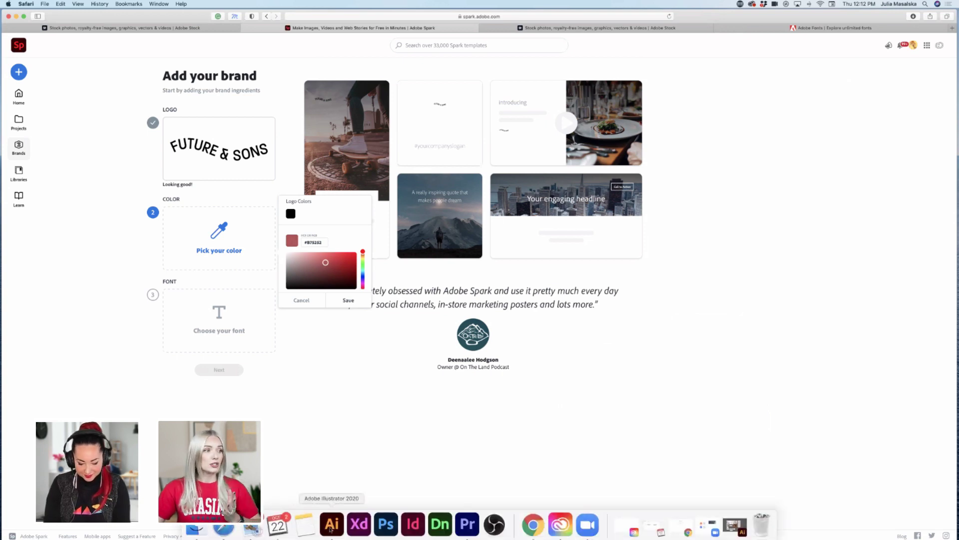
{"action": "left_click", "coordinate": [332, 523]}
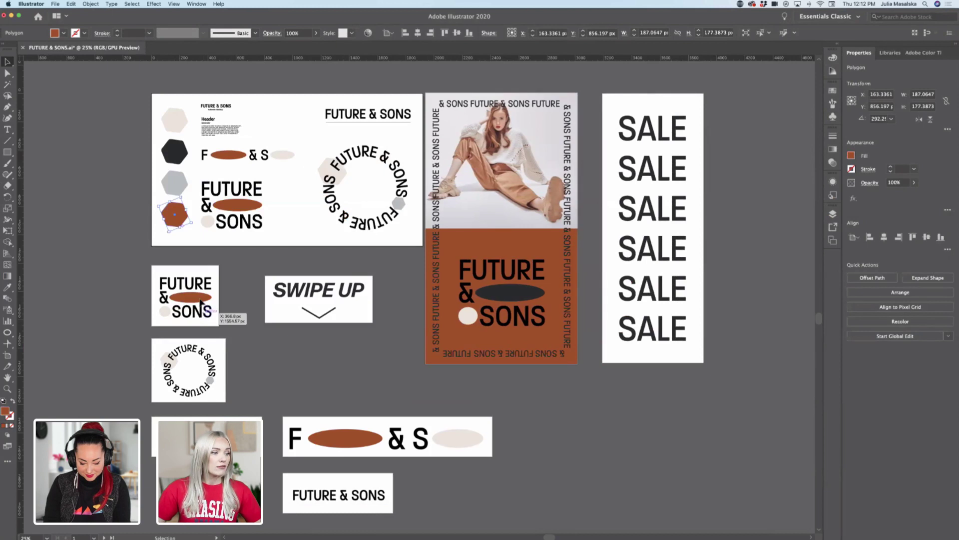
{"action": "left_click", "coordinate": [331, 442]}
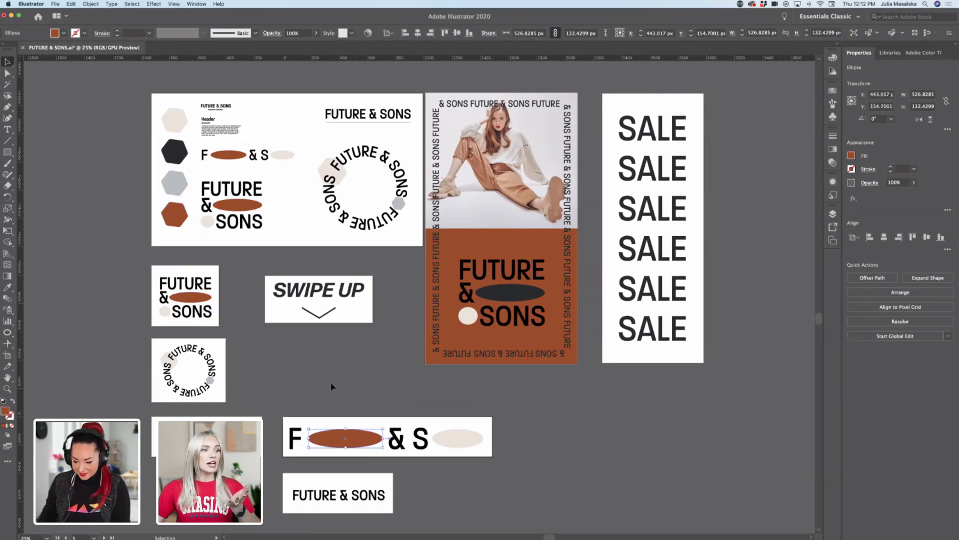
{"action": "double_click", "coordinate": [7, 412]}
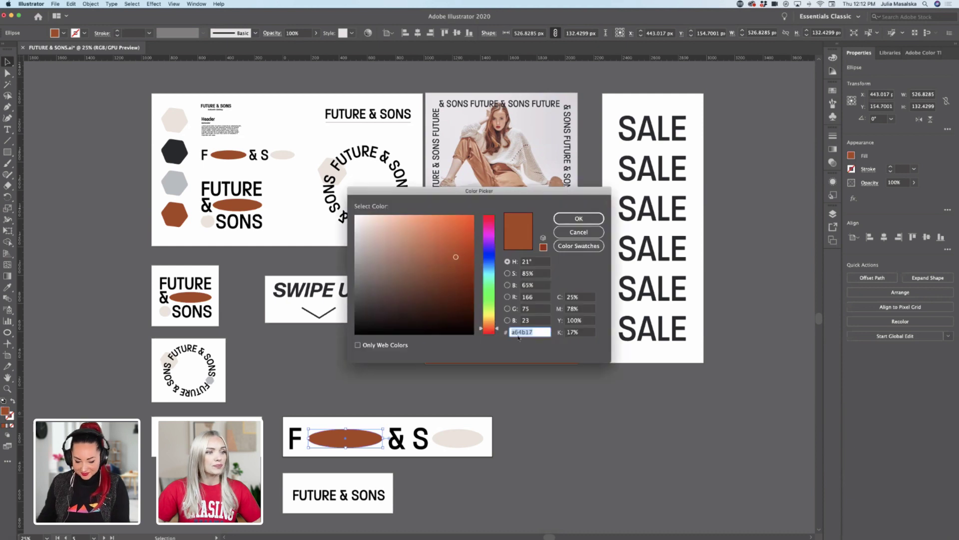
{"action": "left_click", "coordinate": [578, 219]}
Switch back to Adobe Spark in Safari and save #A64B17 as the brand color
{"action": "mouse_move", "coordinate": [345, 531]}
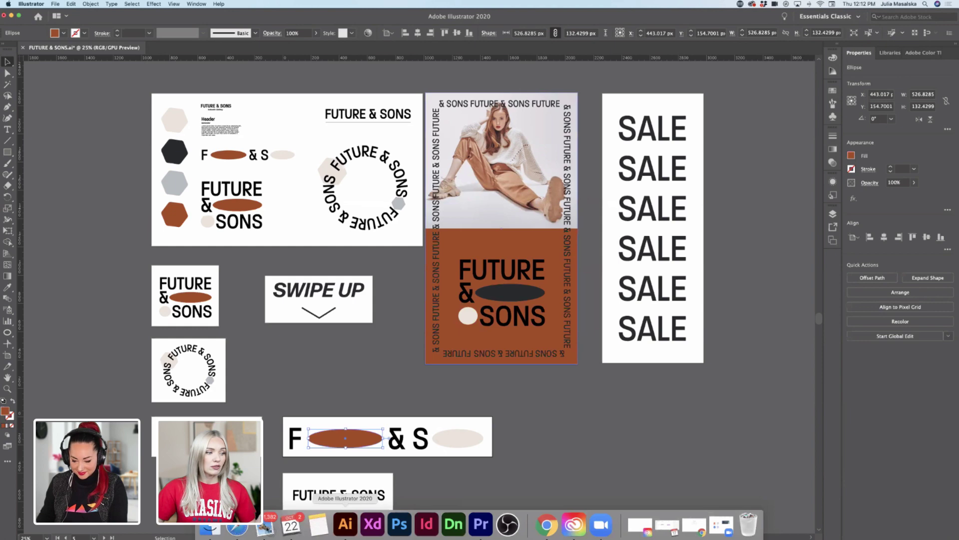
{"action": "key", "text": "super+Tab"}
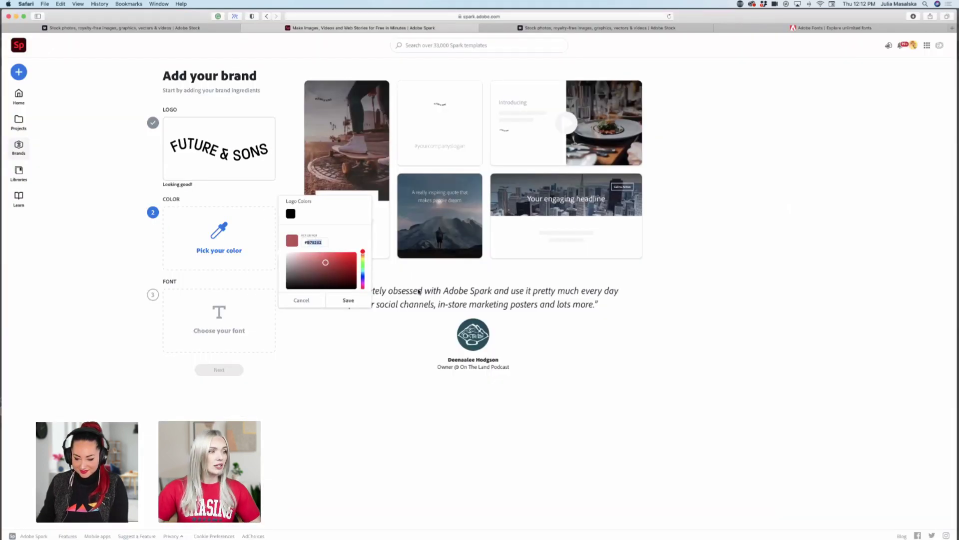
{"action": "type", "text": "#A64B17"}
{"action": "left_click", "coordinate": [216, 239]}
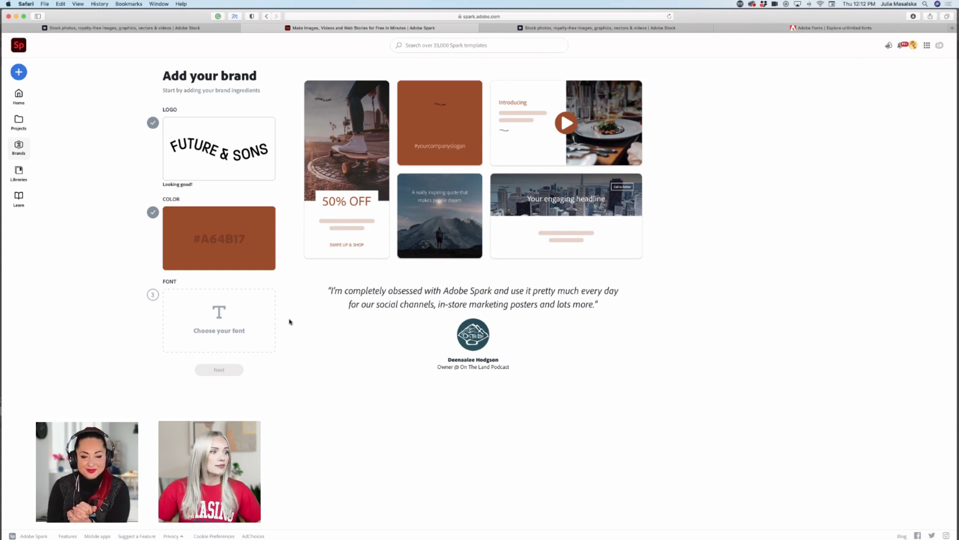
Choose Lato Bold as the brand font, name the brand FUTURE SONS and create it
{"action": "left_click", "coordinate": [221, 324]}
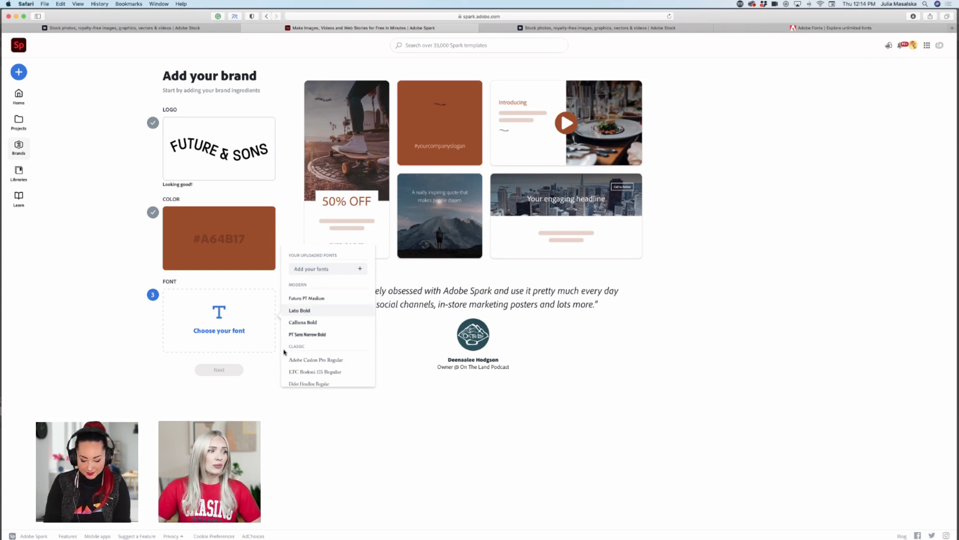
{"action": "left_click", "coordinate": [259, 397]}
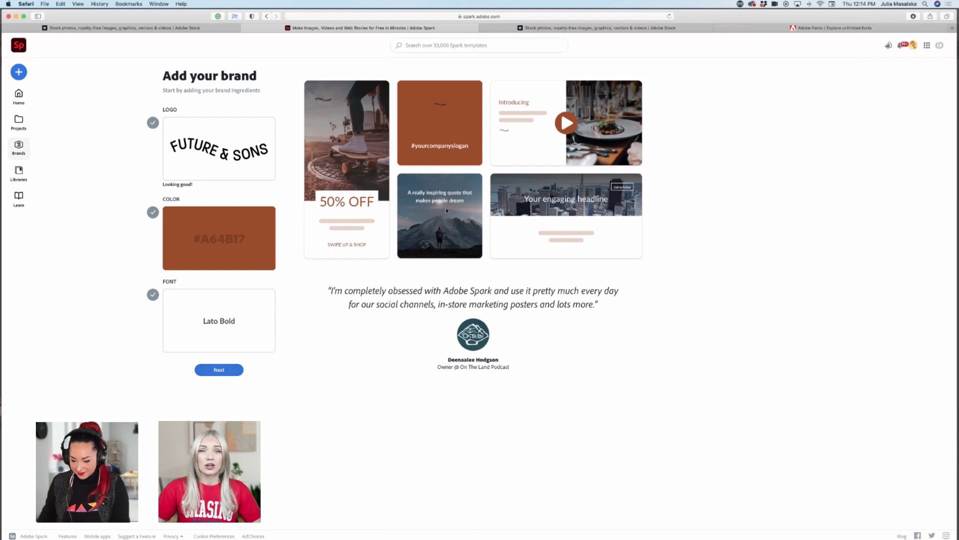
{"action": "left_click", "coordinate": [219, 369]}
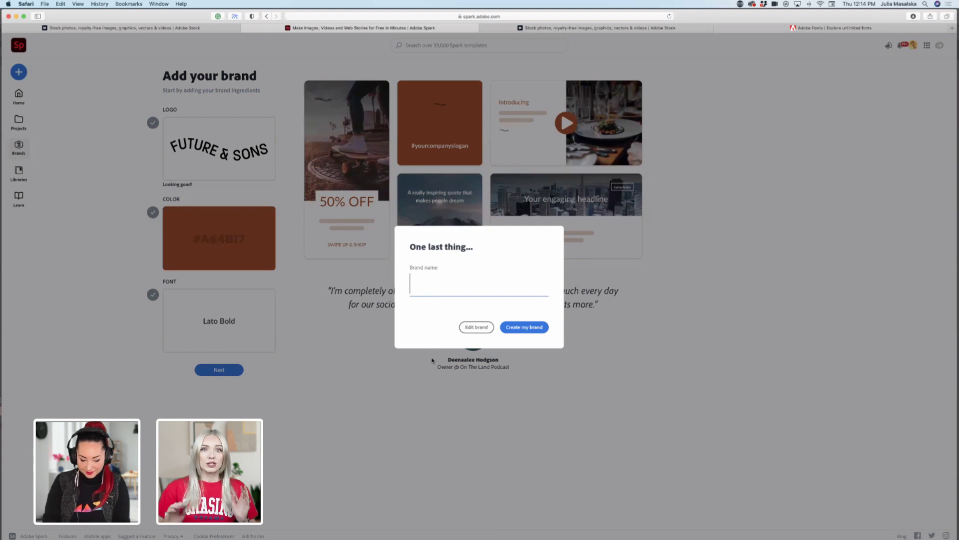
{"action": "type", "text": "FUTURE SONS"}
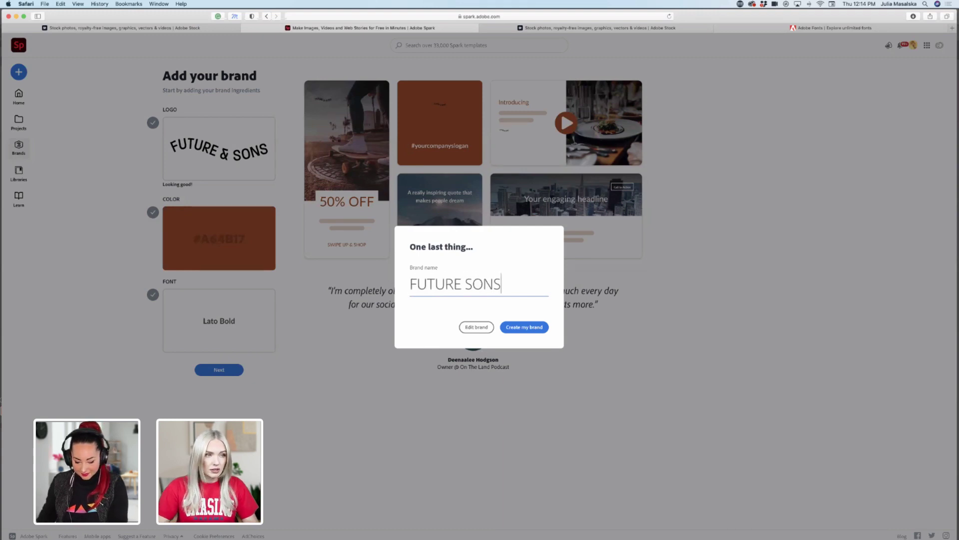
{"action": "left_click", "coordinate": [543, 327]}
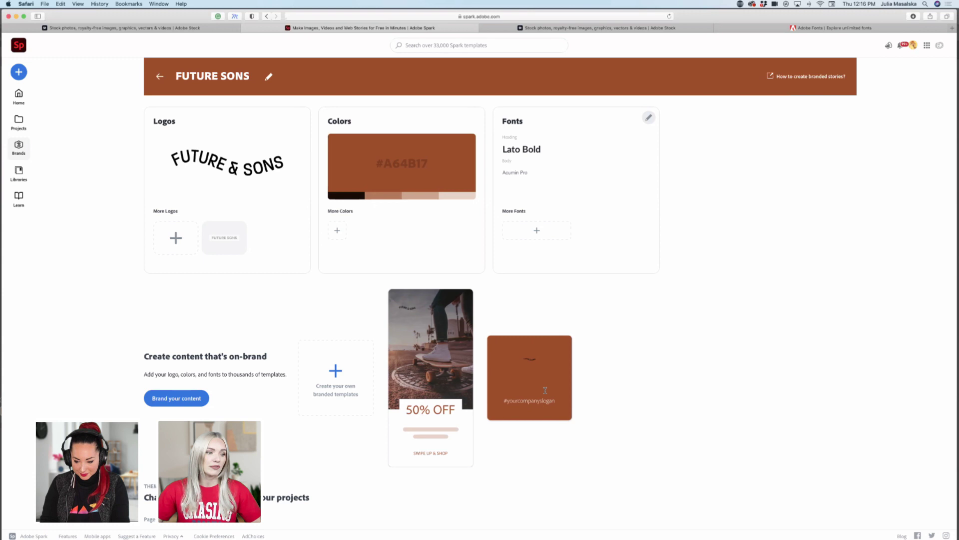
Look through the FUTURE SONS brand page, view its additional logo options and close them without adding a logo
{"action": "scroll", "coordinate": [546, 403], "scroll_direction": "down", "scroll_amount": 1}
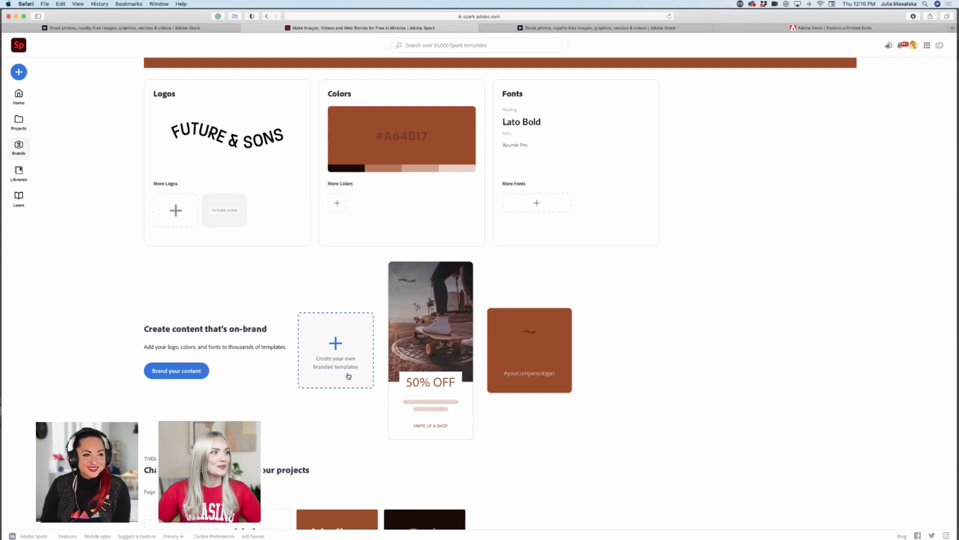
{"action": "scroll", "coordinate": [345, 375], "scroll_direction": "up", "scroll_amount": 1}
{"action": "scroll", "coordinate": [337, 345], "scroll_direction": "down", "scroll_amount": 5}
{"action": "scroll", "coordinate": [250, 290], "scroll_direction": "up", "scroll_amount": 4}
{"action": "scroll", "coordinate": [182, 238], "scroll_direction": "up", "scroll_amount": 2}
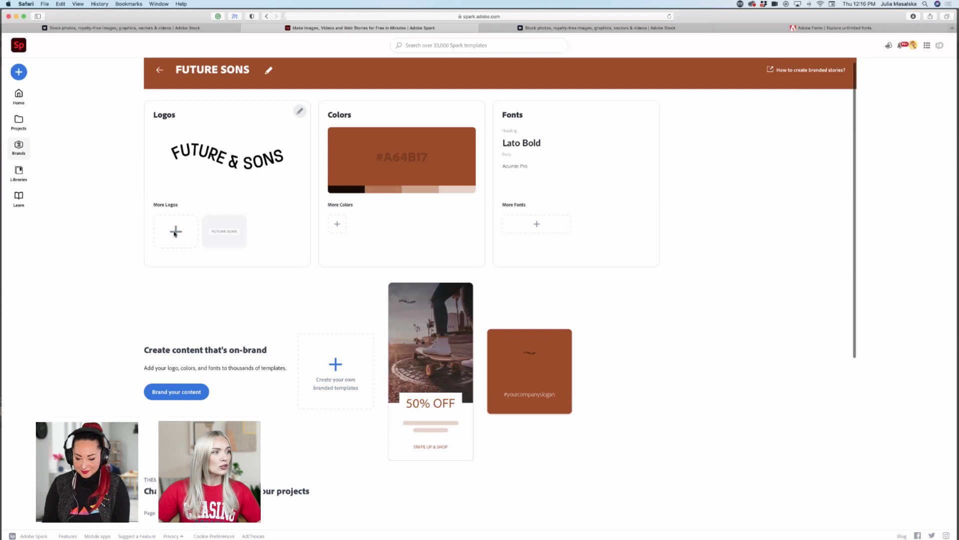
{"action": "left_click", "coordinate": [175, 232]}
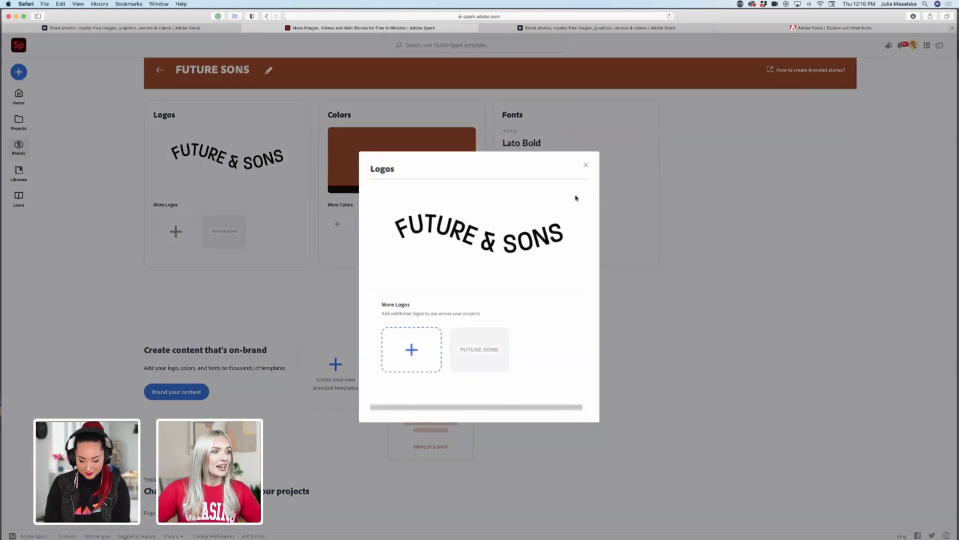
{"action": "left_click", "coordinate": [612, 326]}
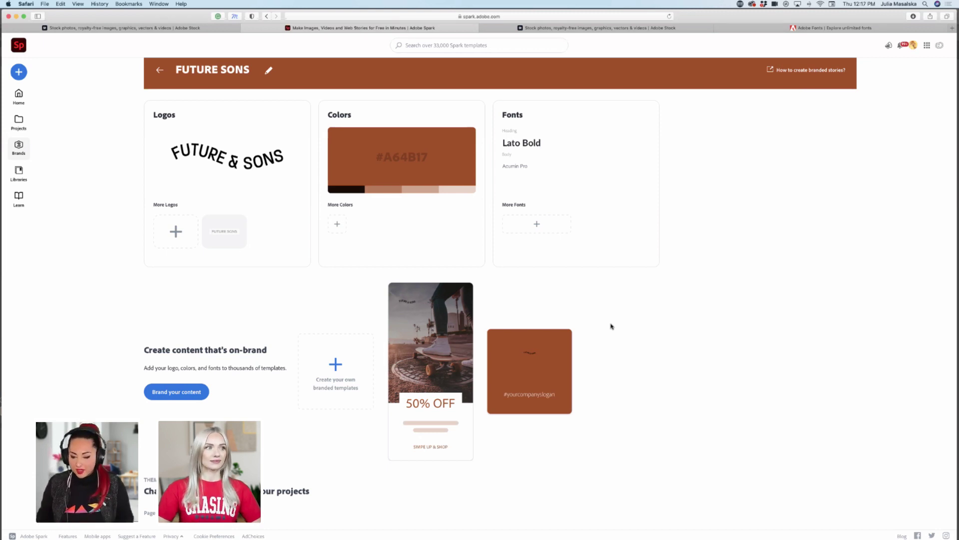
Return to the brands overview, check the starred brand's options, and open that brand to view its logos, colors, fonts and templates
{"action": "left_click", "coordinate": [19, 149]}
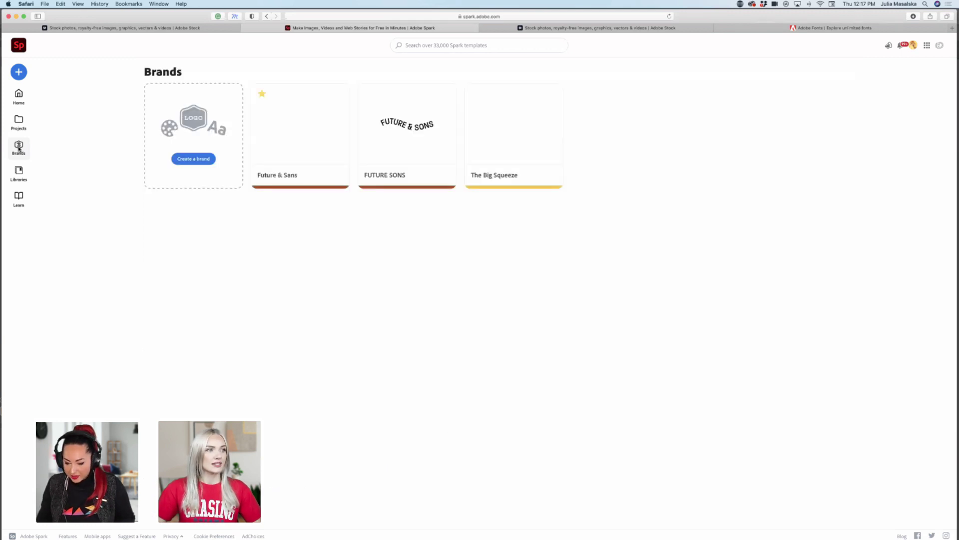
{"action": "mouse_move", "coordinate": [336, 95]}
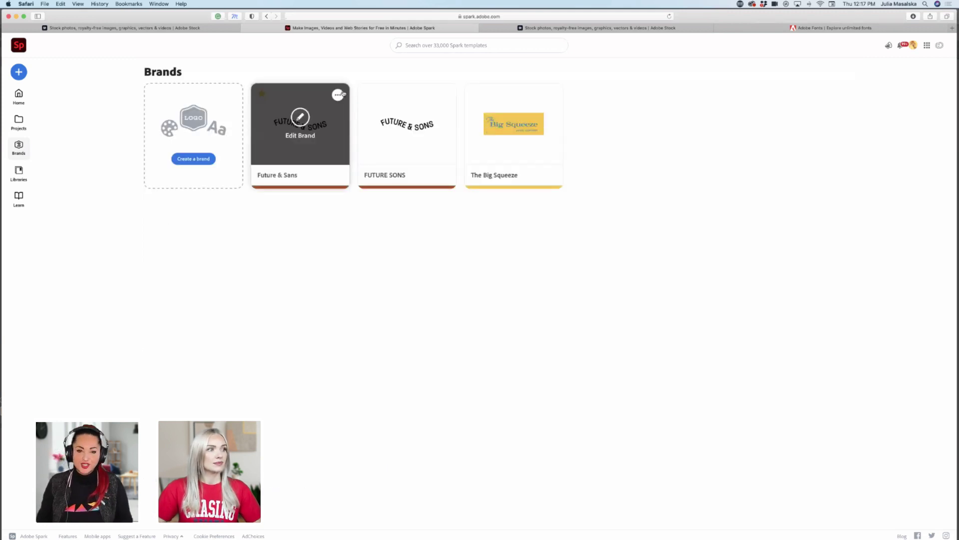
{"action": "left_click", "coordinate": [338, 95]}
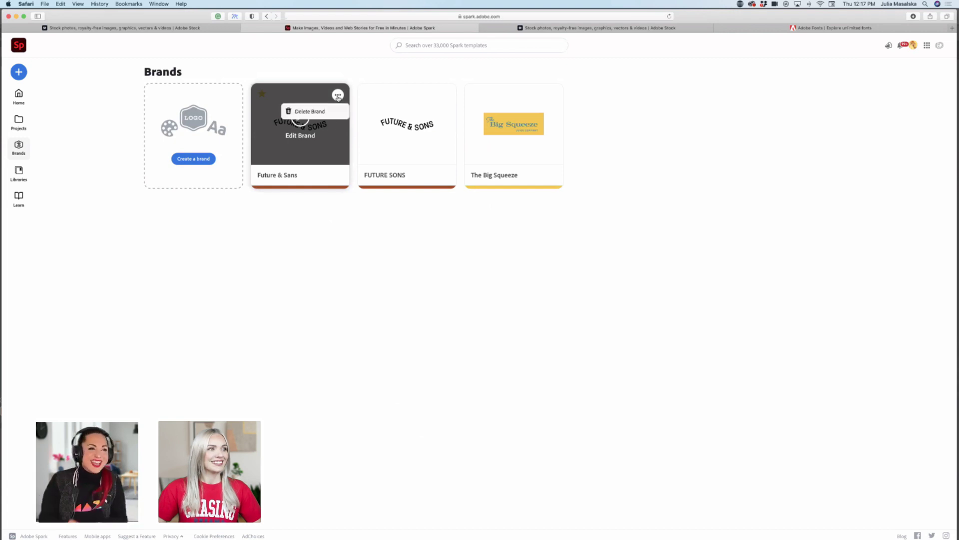
{"action": "left_click", "coordinate": [322, 154]}
{"action": "scroll", "coordinate": [772, 168], "scroll_direction": "down", "scroll_amount": 5}
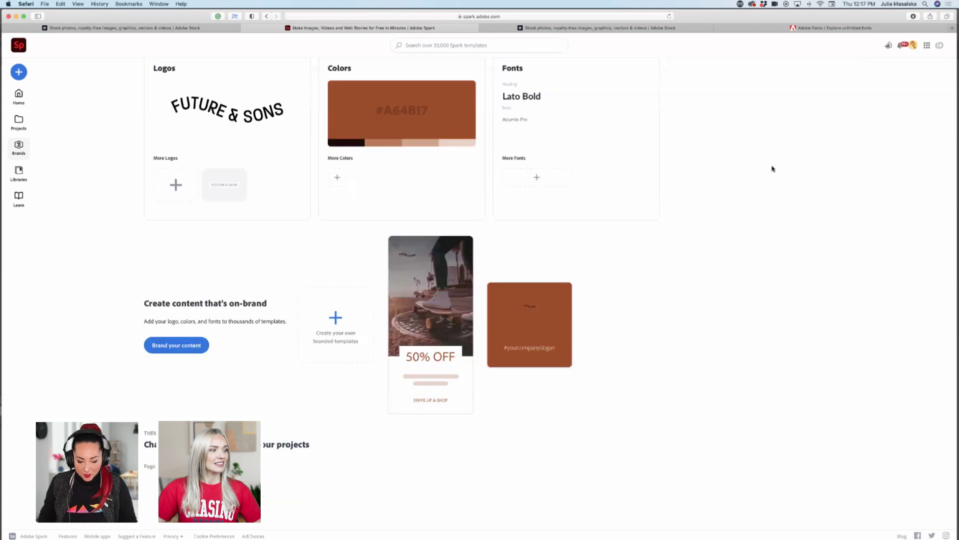
{"action": "scroll", "coordinate": [772, 168], "scroll_direction": "up", "scroll_amount": 5}
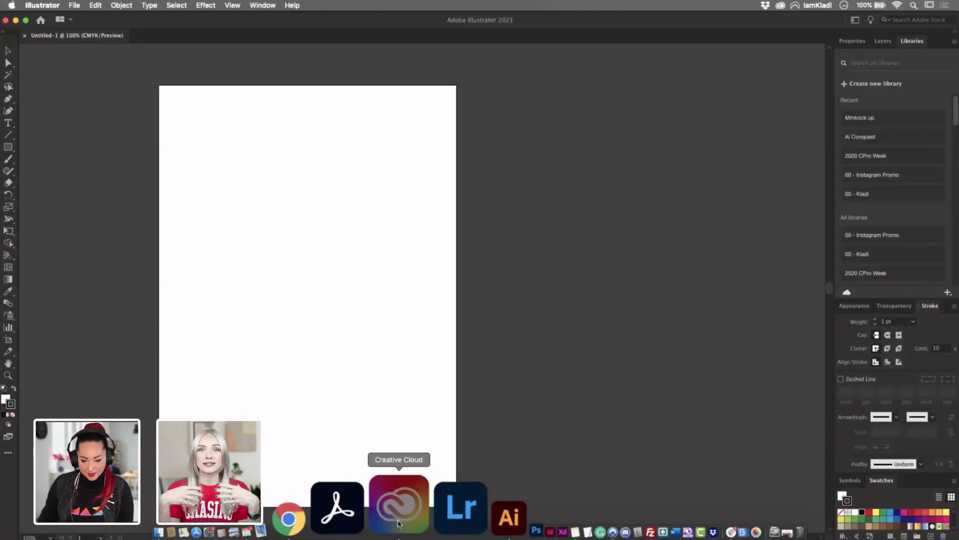
Switch to Creative Cloud to accept the FUTURE SONS library invitation, and open the shared FUTURE & SONS library in Illustrator
{"action": "left_click", "coordinate": [398, 504]}
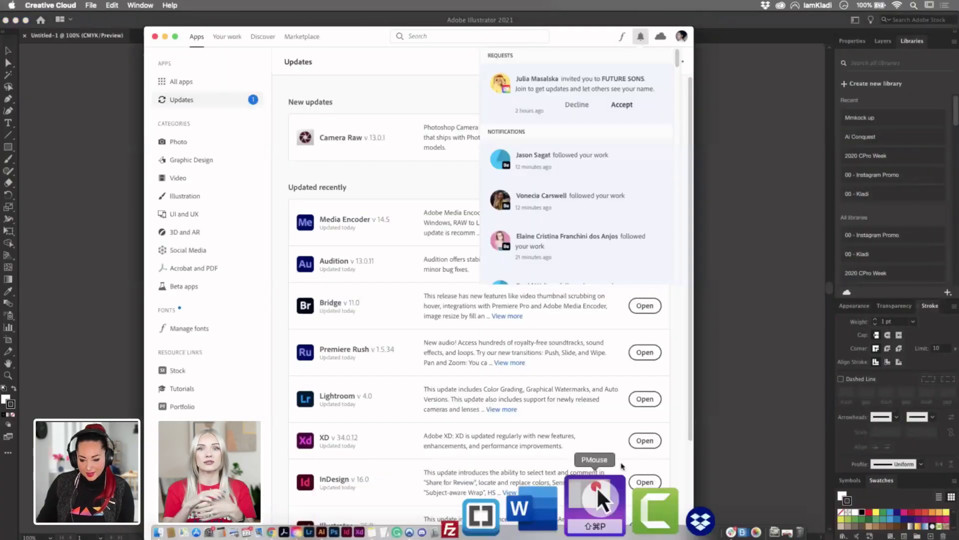
{"action": "left_click", "coordinate": [622, 106]}
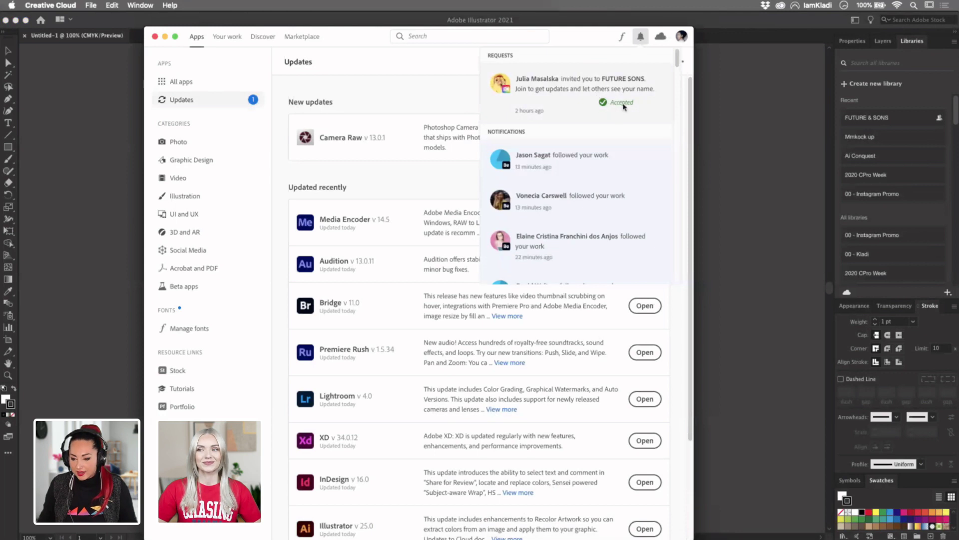
{"action": "left_click", "coordinate": [917, 44]}
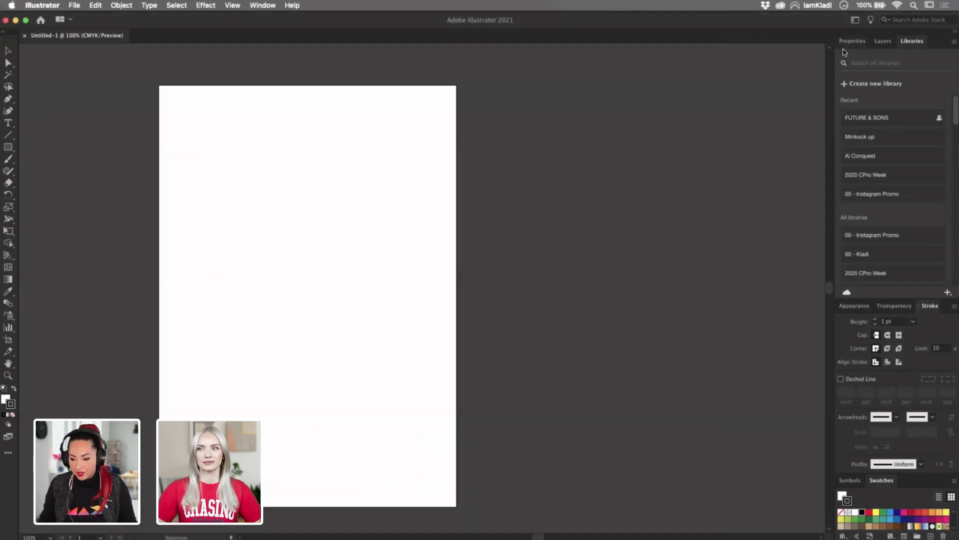
{"action": "left_click", "coordinate": [897, 120]}
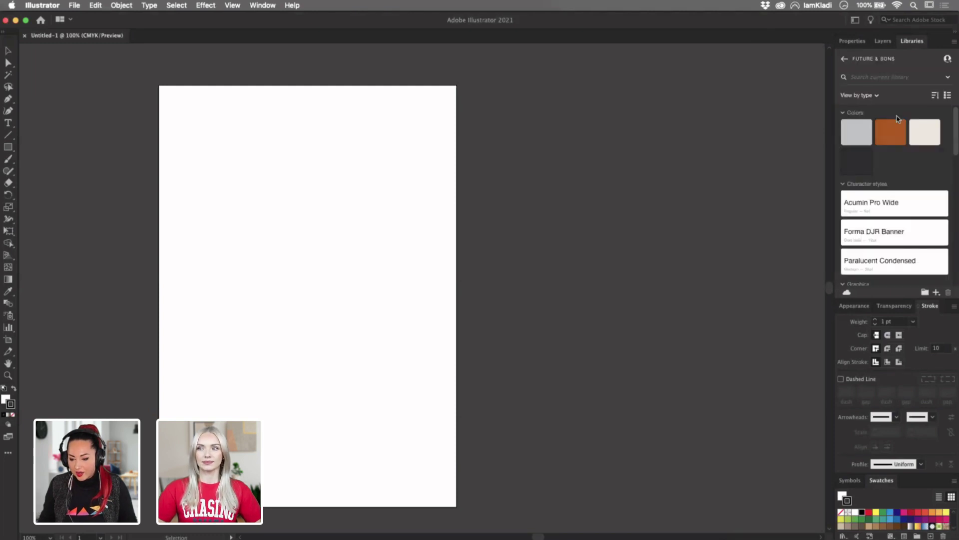
Return to the library list, check where Libraries can be shown or hidden, and reopen the FUTURE & SONS library
{"action": "left_click", "coordinate": [844, 60]}
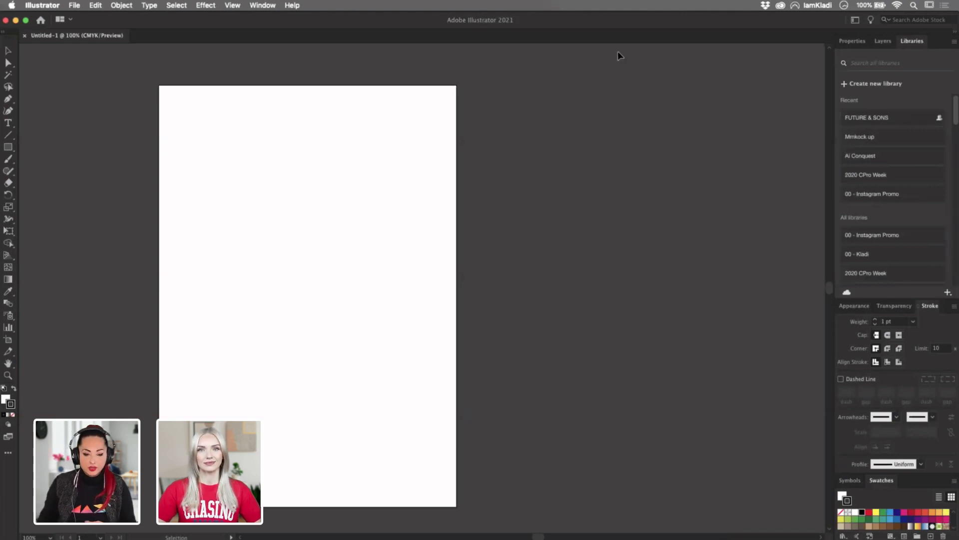
{"action": "left_click", "coordinate": [243, 4]}
{"action": "mouse_move", "coordinate": [259, 3]}
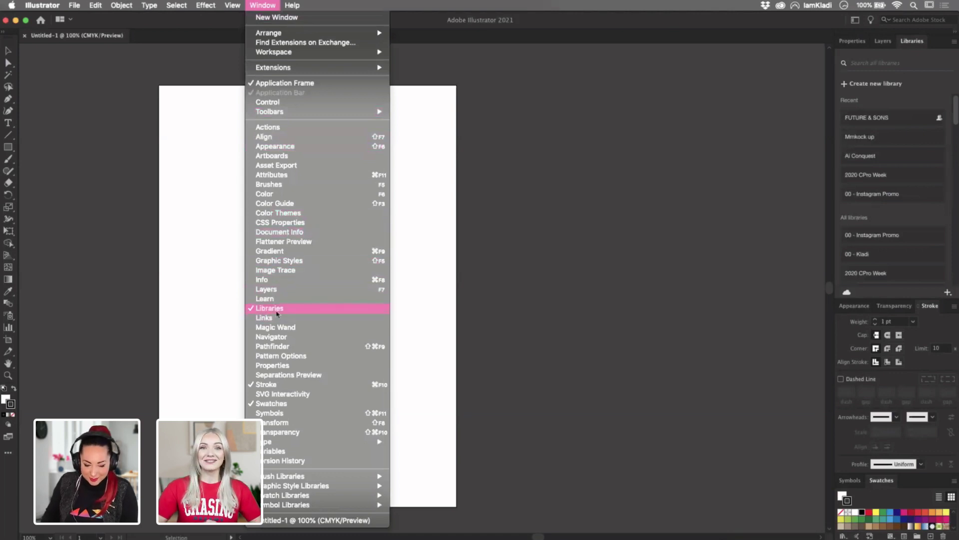
{"action": "left_click", "coordinate": [716, 201]}
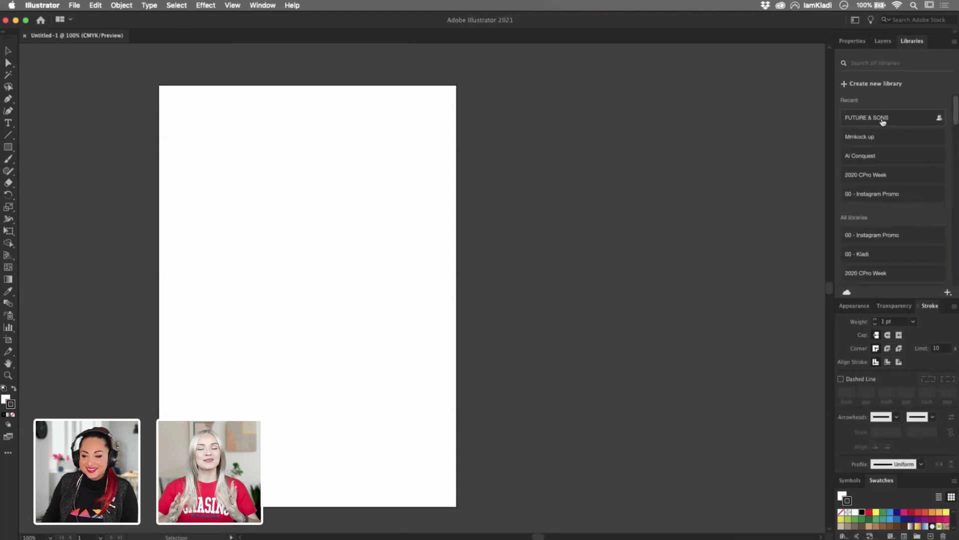
{"action": "left_click", "coordinate": [912, 42]}
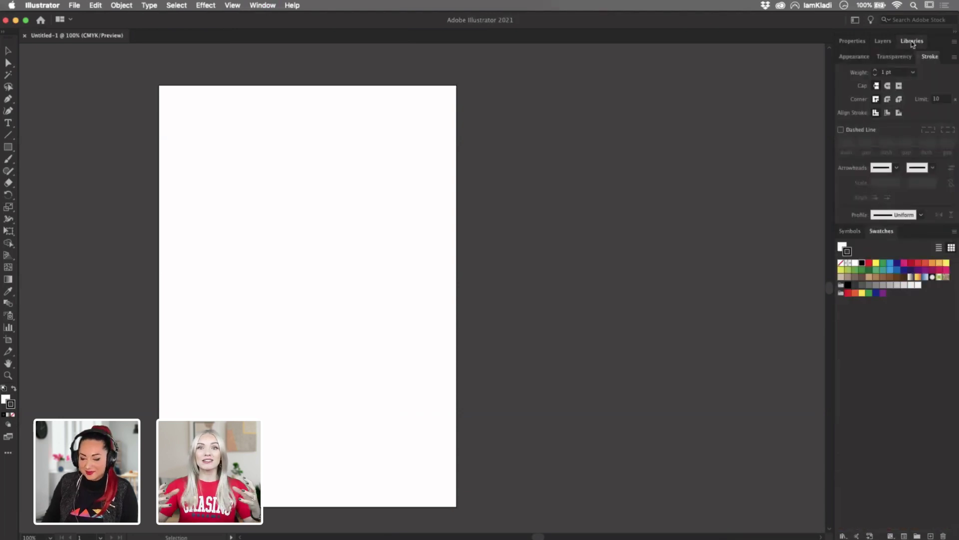
{"action": "left_click", "coordinate": [921, 41]}
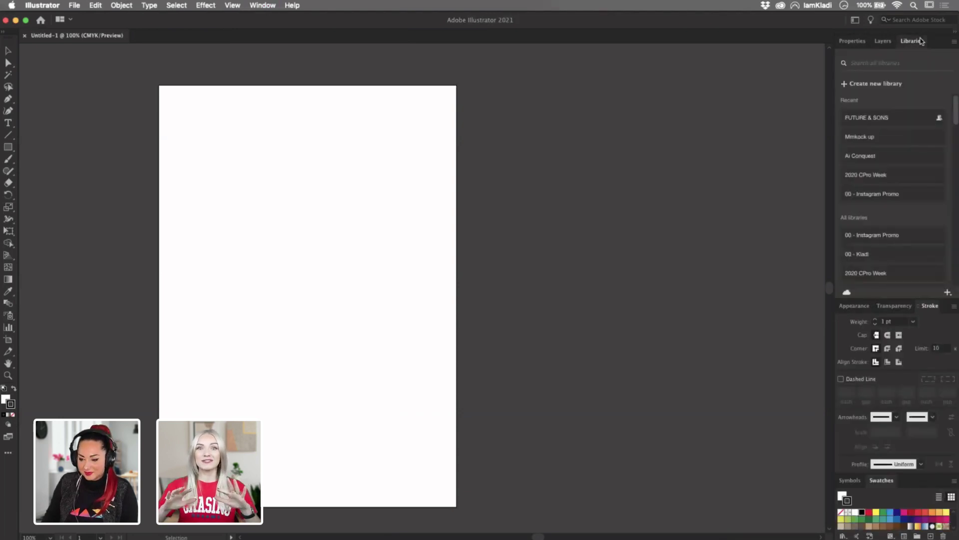
{"action": "left_click", "coordinate": [923, 120]}
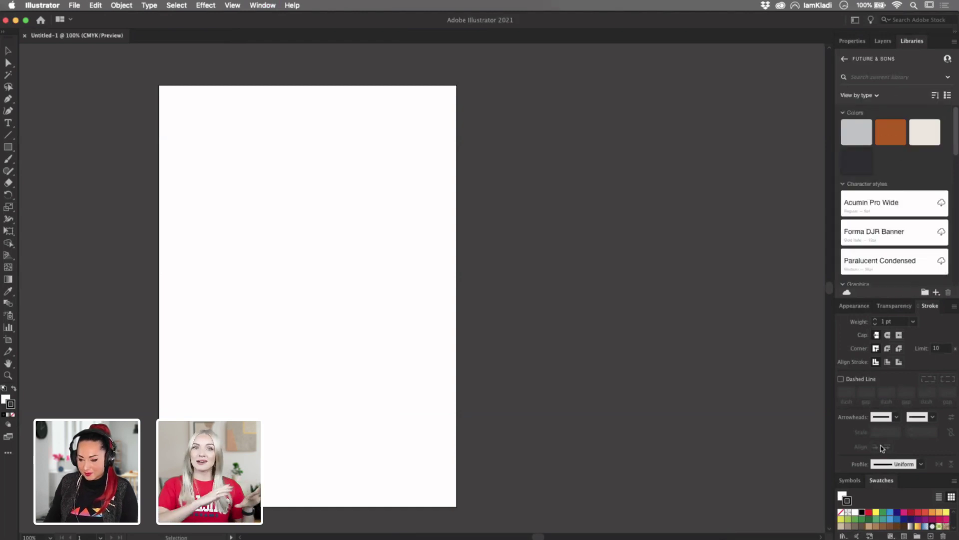
Detach the Libraries panel, float it over the canvas and widen it to display all FUTURE & SONS assets
{"action": "left_click_drag", "start_coordinate": [920, 42], "coordinate": [600, 61]}
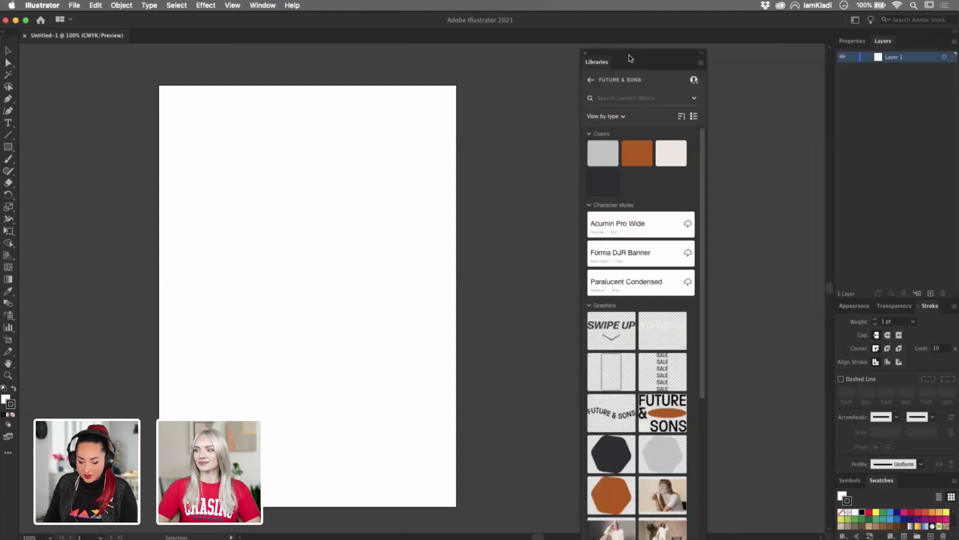
{"action": "left_click_drag", "start_coordinate": [684, 60], "coordinate": [682, 22]}
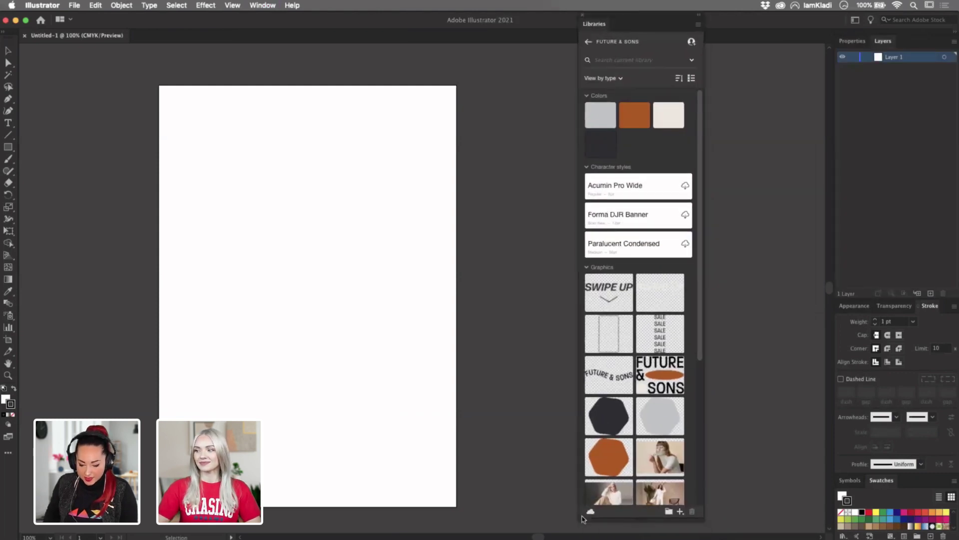
{"action": "left_click_drag", "start_coordinate": [580, 521], "coordinate": [391, 492]}
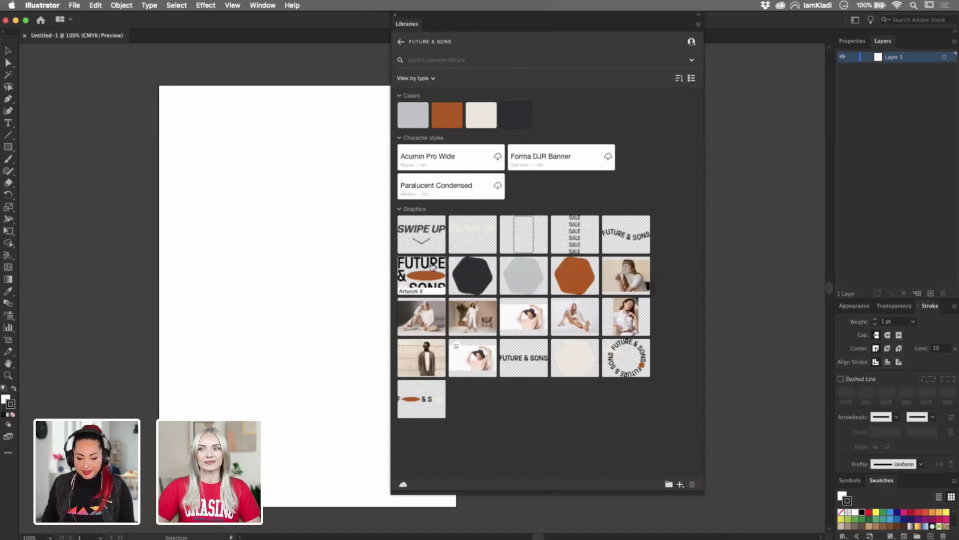
{"action": "mouse_move", "coordinate": [534, 339]}
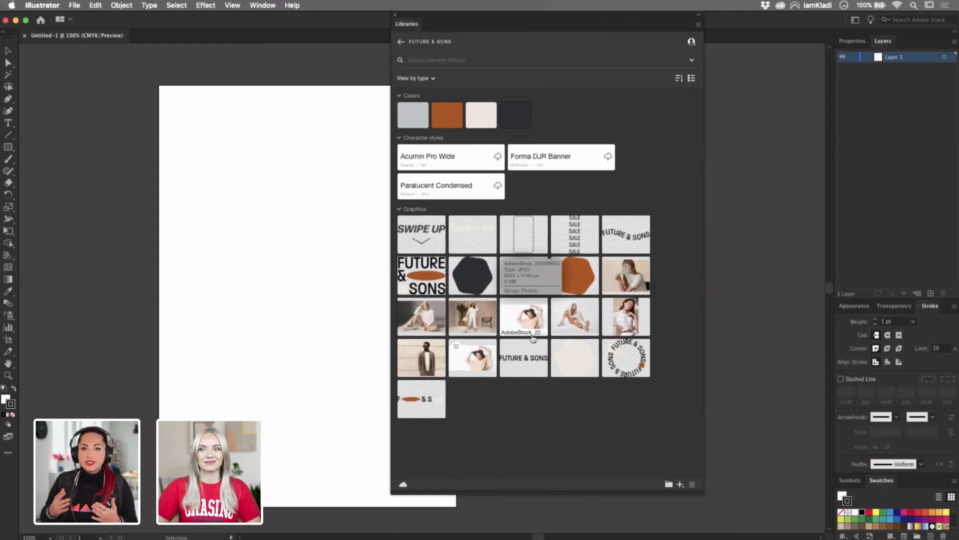
View the members and invitation options of the FUTURE & SONS library in Creative Cloud, close them and return to Illustrator
{"action": "left_click", "coordinate": [691, 43]}
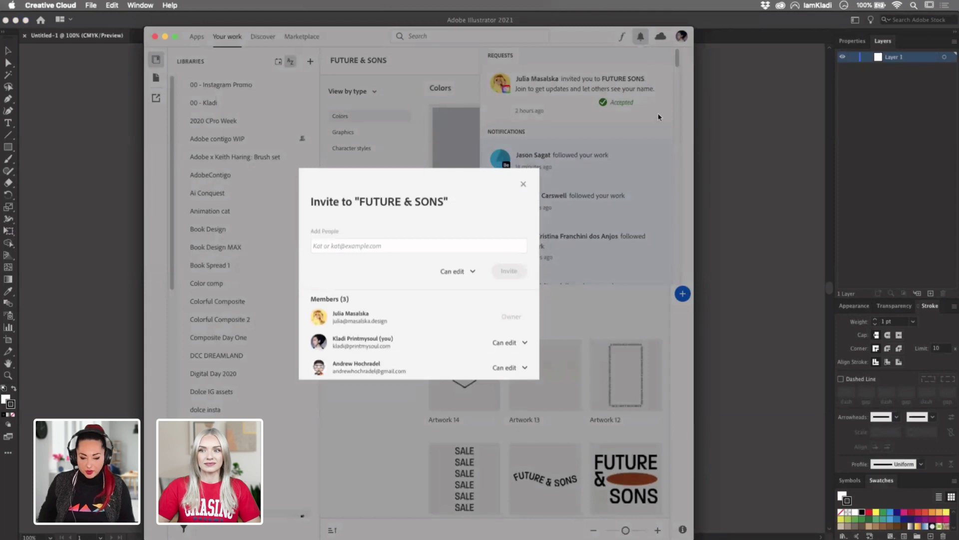
{"action": "left_click", "coordinate": [699, 81]}
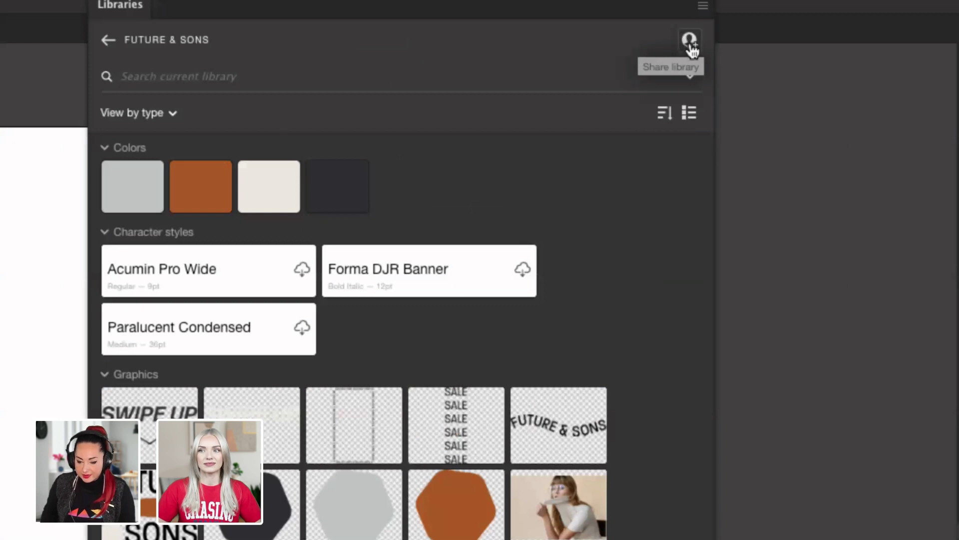
{"action": "left_click", "coordinate": [692, 47]}
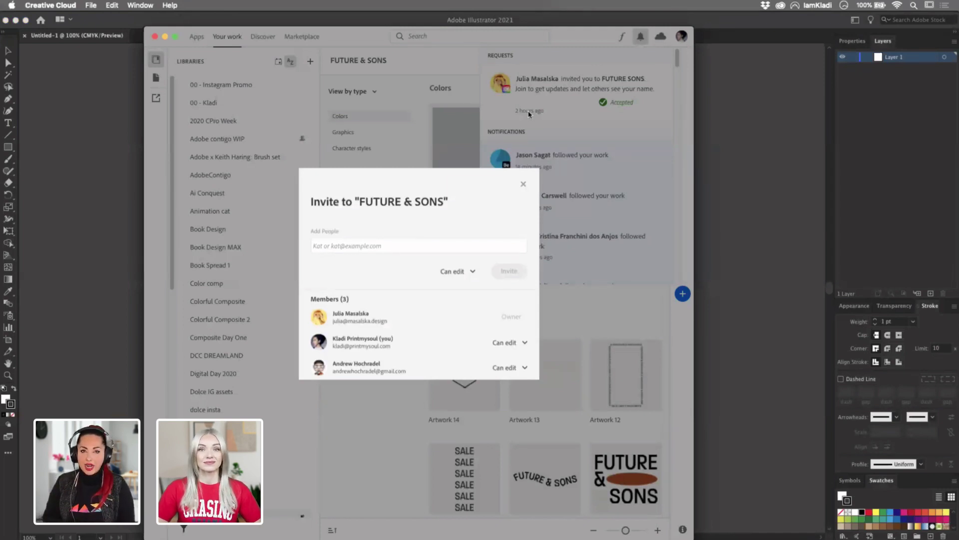
{"action": "left_click", "coordinate": [523, 184]}
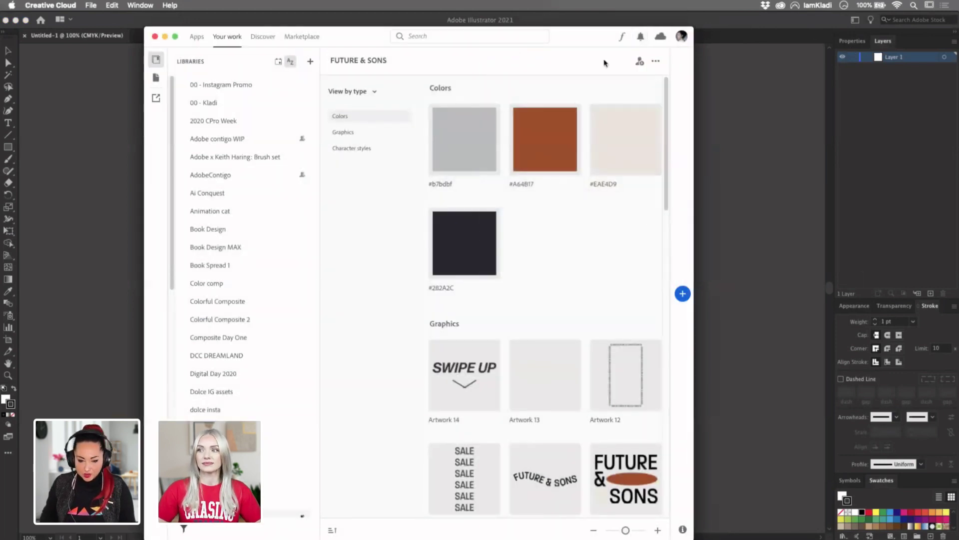
{"action": "left_click", "coordinate": [141, 46]}
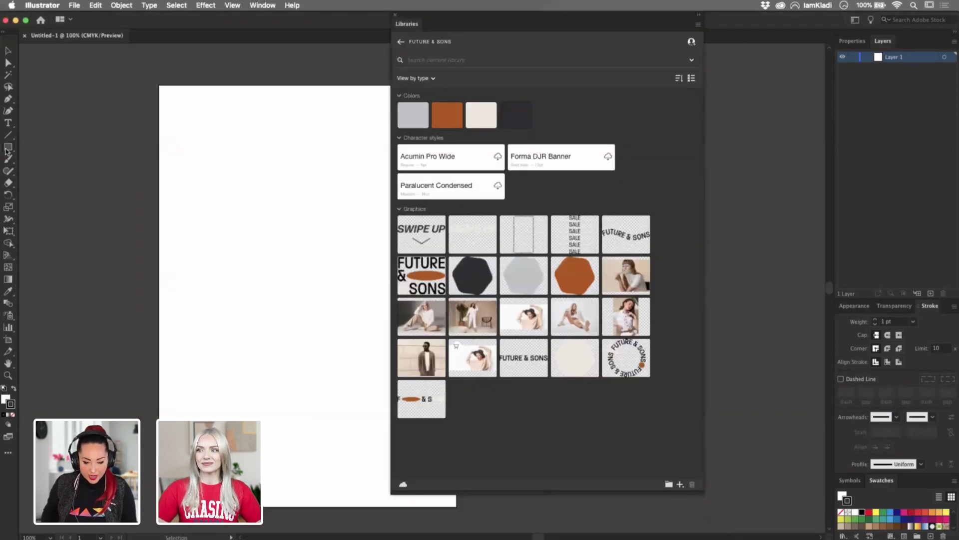
Draw a rectangle across the artboard's left edge, with no stroke and a red fill of C 0, M 100, Y 96.08, K 0
{"action": "left_click", "coordinate": [9, 150]}
{"action": "left_click_drag", "start_coordinate": [78, 166], "coordinate": [172, 249]}
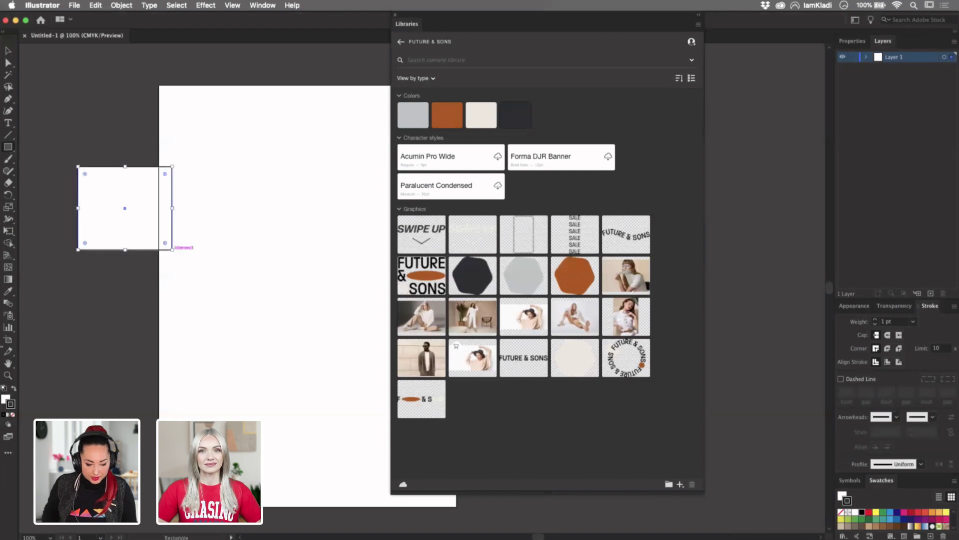
{"action": "left_click", "coordinate": [4, 399]}
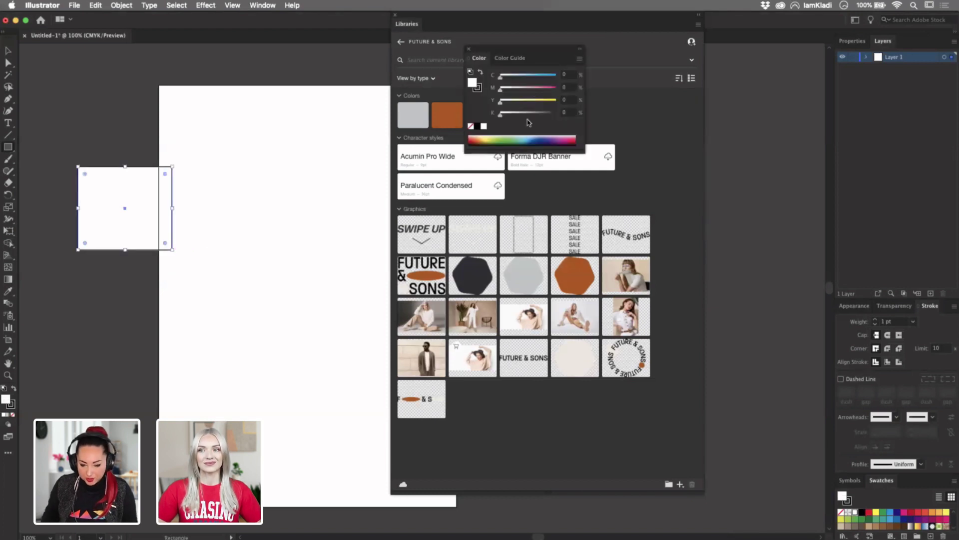
{"action": "left_click", "coordinate": [531, 88]}
{"action": "left_click", "coordinate": [11, 405]}
{"action": "left_click", "coordinate": [12, 415]}
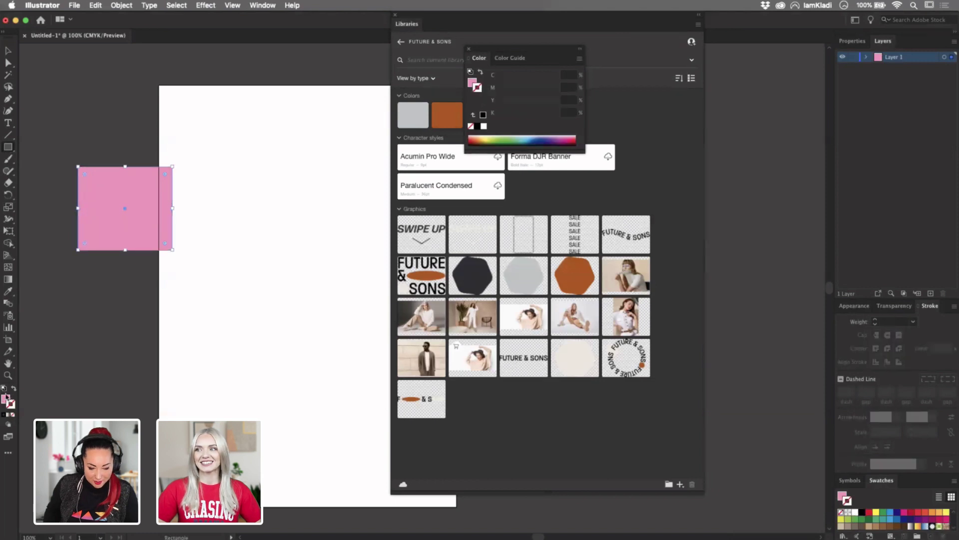
{"action": "left_click", "coordinate": [575, 138]}
{"action": "left_click_drag", "start_coordinate": [575, 134], "coordinate": [570, 132]}
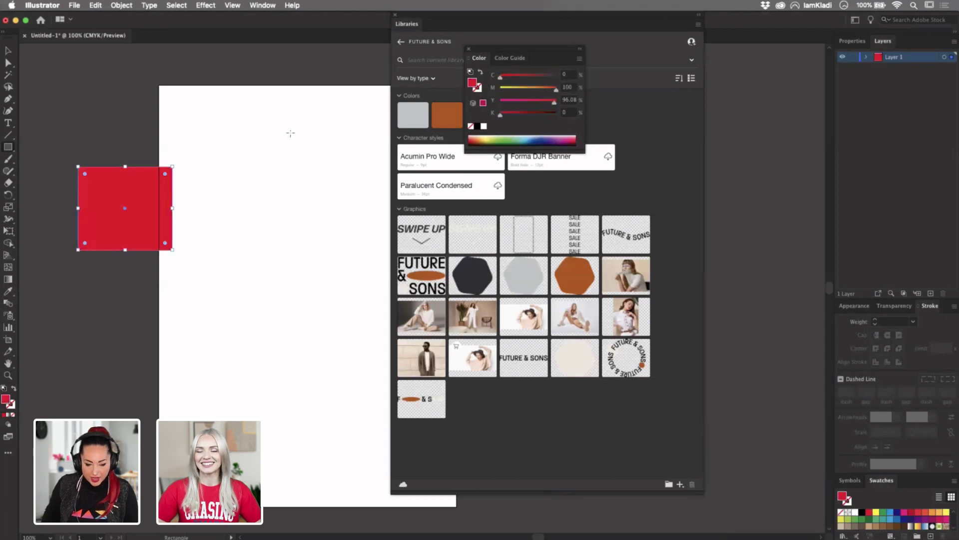
Select the red rectangle and add its fill color to the FUTURE & SONS library
{"action": "left_click", "coordinate": [8, 51]}
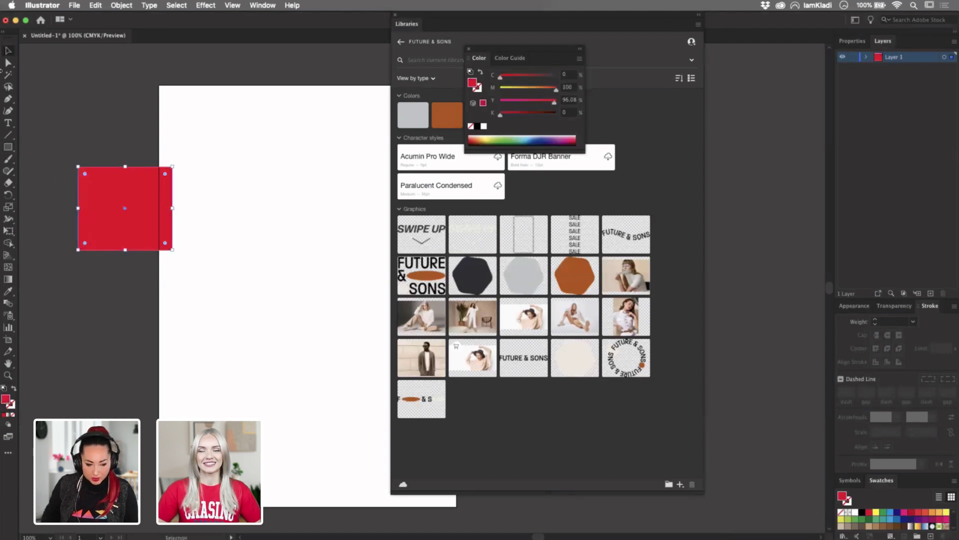
{"action": "left_click", "coordinate": [154, 235]}
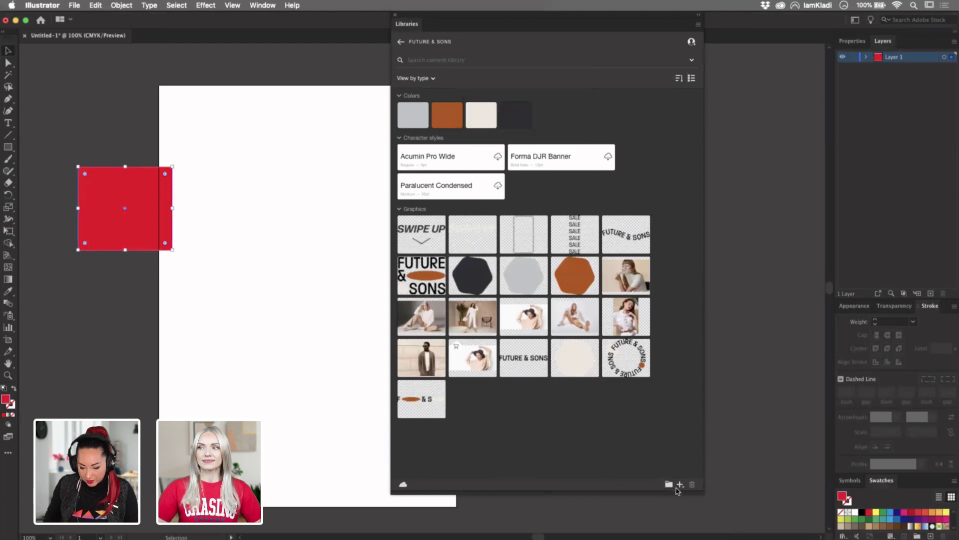
{"action": "left_click", "coordinate": [681, 484]}
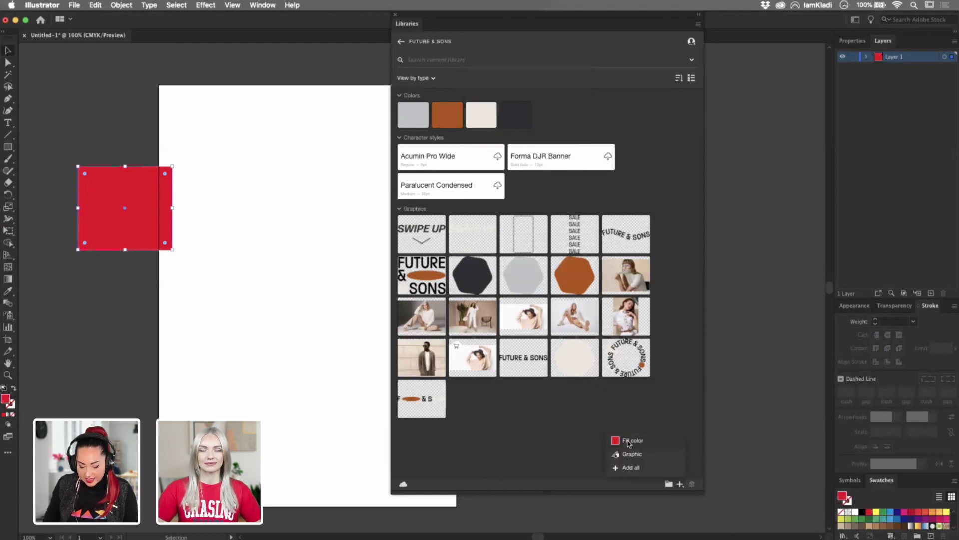
{"action": "left_click", "coordinate": [628, 441]}
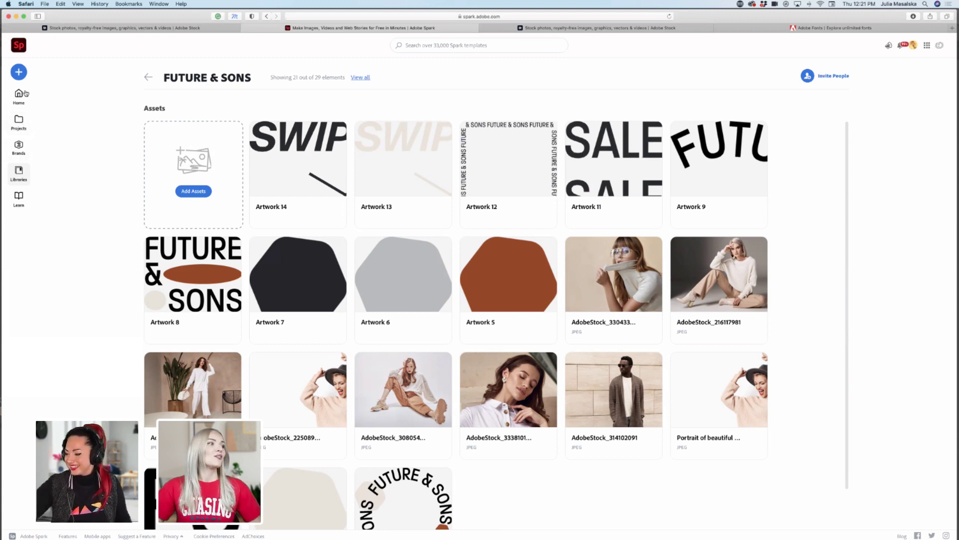
Switch to Adobe Spark, return to the libraries overview, reopen the FUTURE & SONS library and look through its assets
{"action": "left_click", "coordinate": [18, 174]}
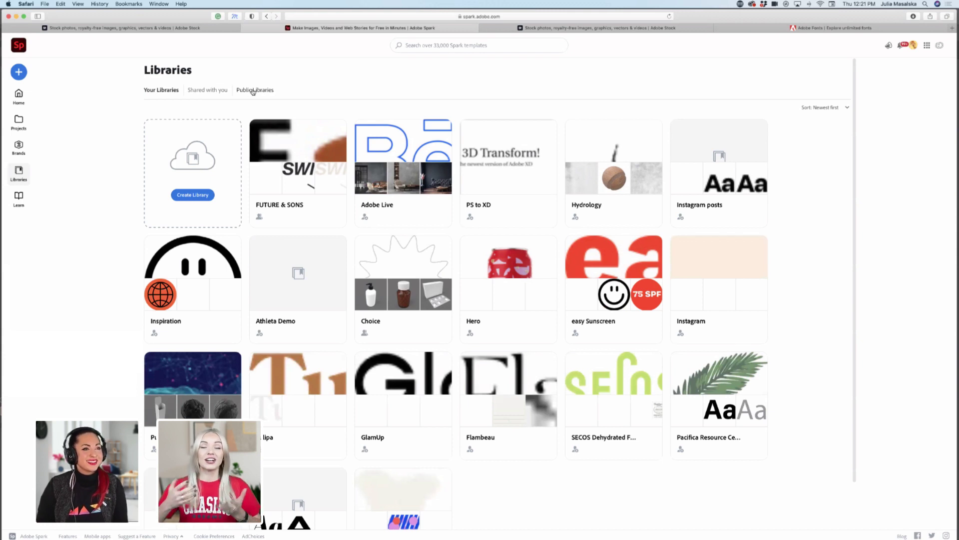
{"action": "left_click", "coordinate": [266, 129]}
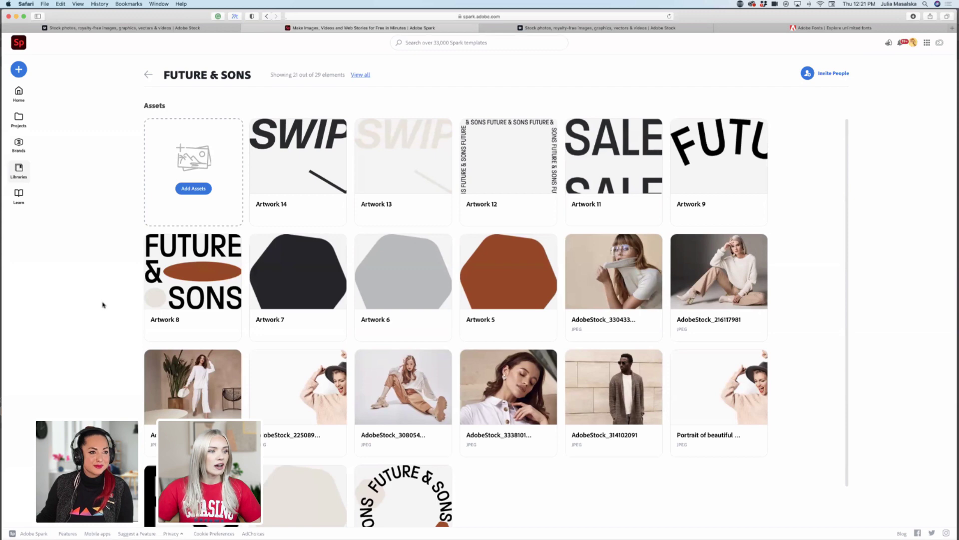
{"action": "scroll", "coordinate": [503, 490], "scroll_direction": "down", "scroll_amount": 4}
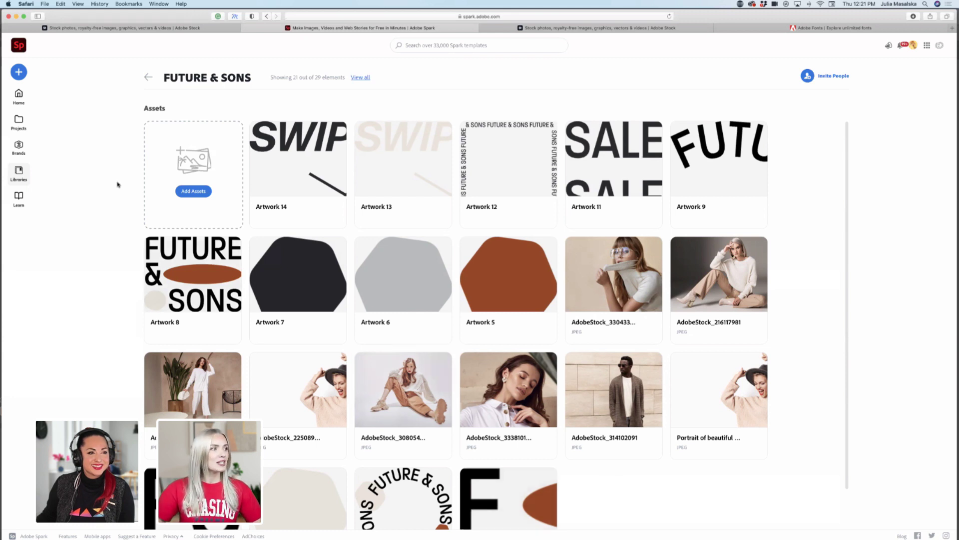
Create a new Instagram story and open the FUTURE & SONS library inside its editor
{"action": "left_click", "coordinate": [20, 73]}
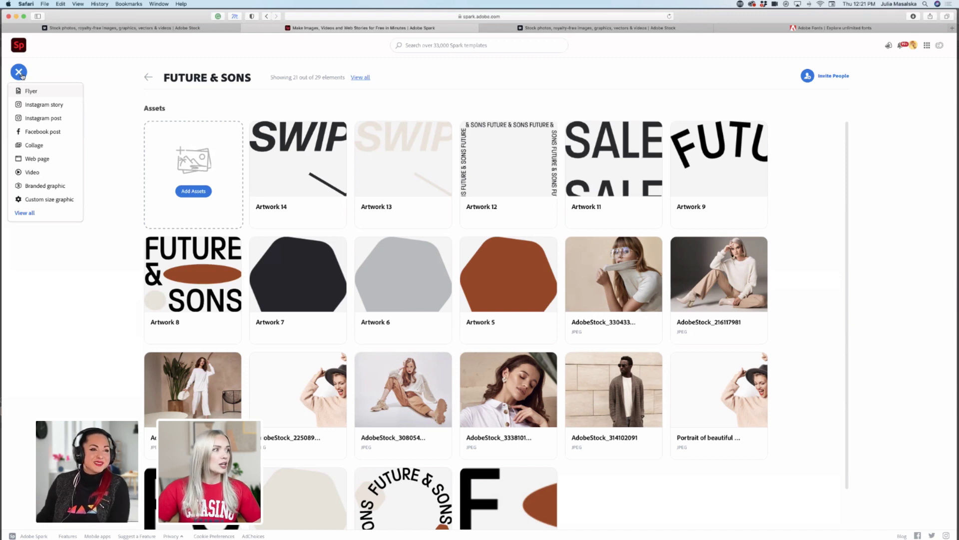
{"action": "left_click", "coordinate": [36, 106]}
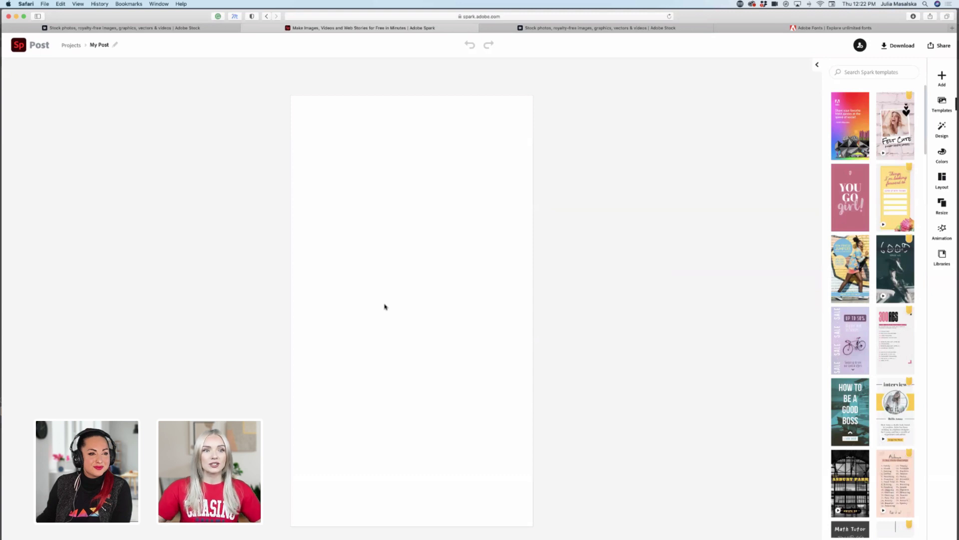
{"action": "left_click", "coordinate": [941, 256]}
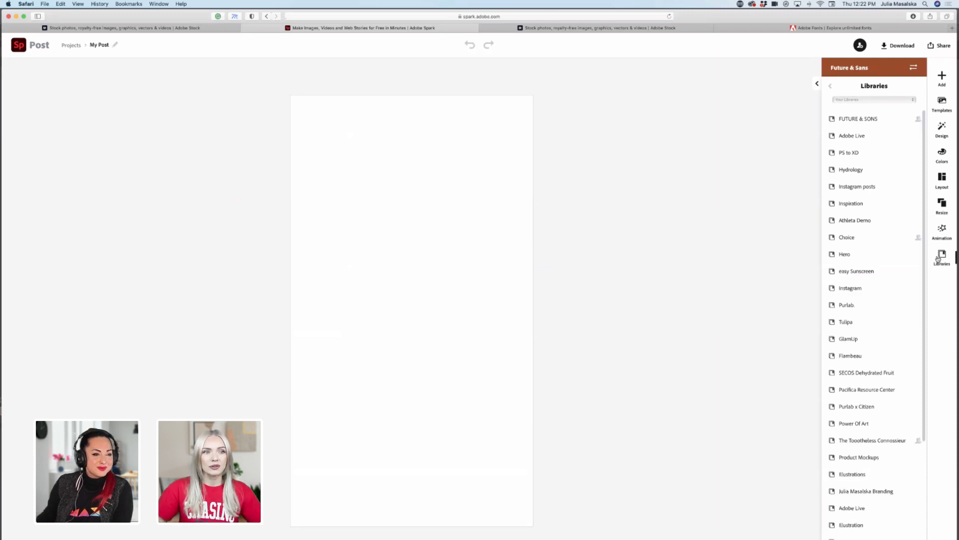
{"action": "left_click", "coordinate": [868, 128]}
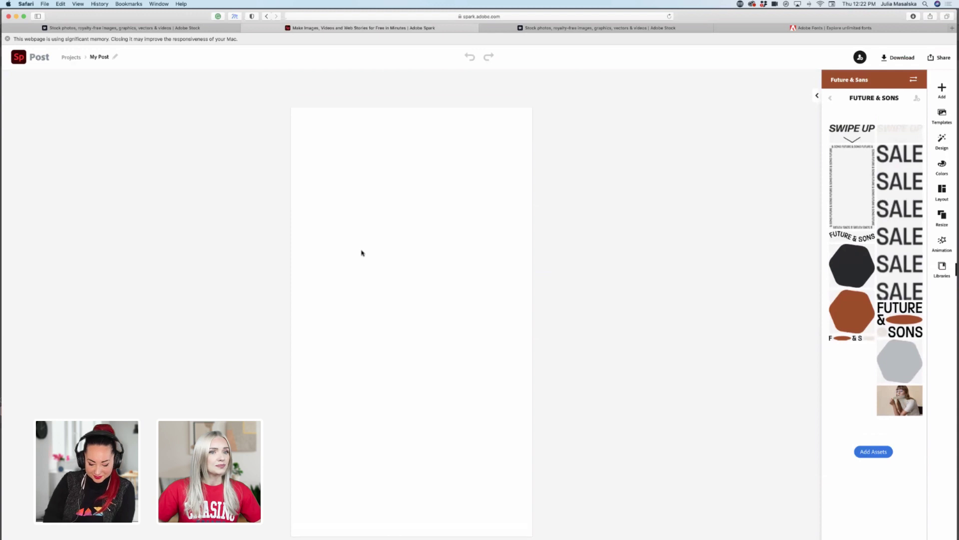
{"action": "scroll", "coordinate": [726, 175], "scroll_direction": "down", "scroll_amount": 1}
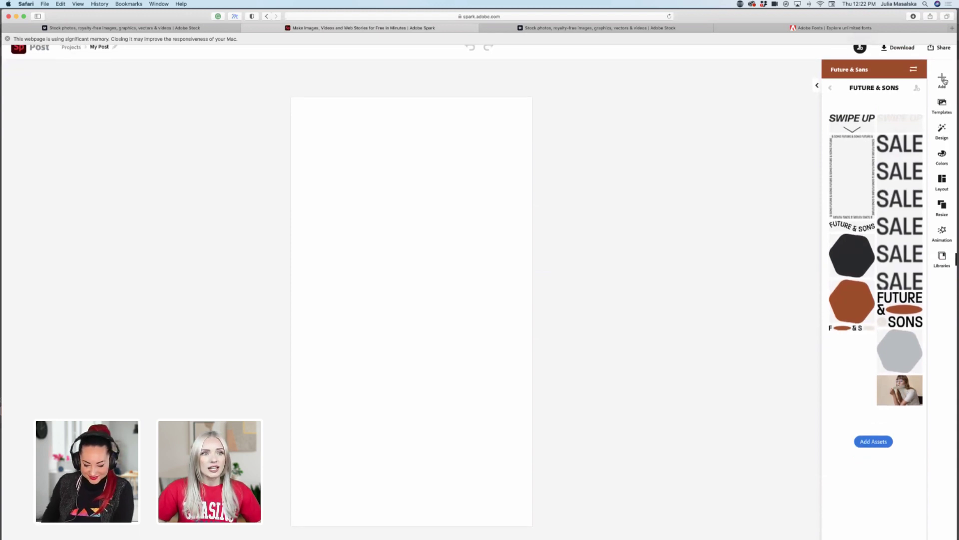
Apply the Future & Sans brand color palette to the blank story
{"action": "left_click", "coordinate": [943, 80]}
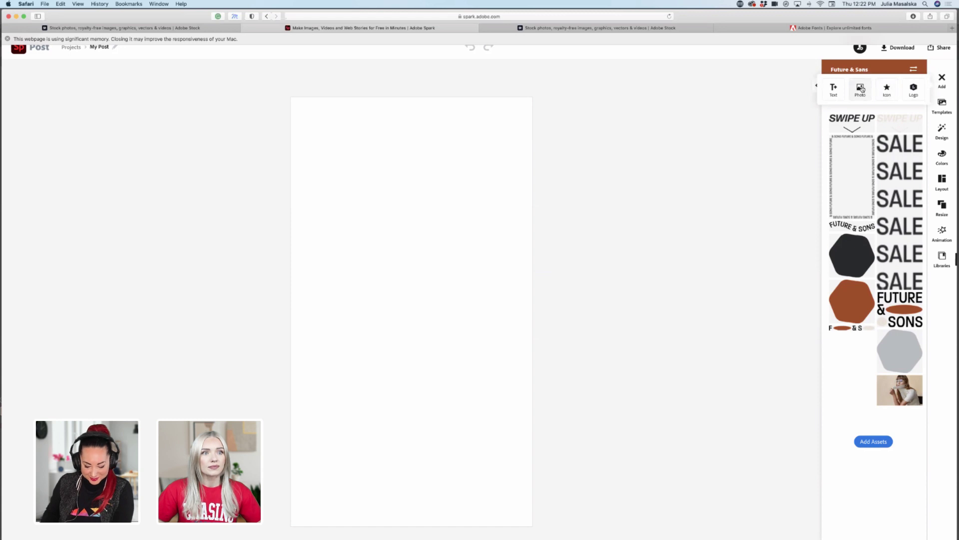
{"action": "left_click", "coordinate": [943, 78]}
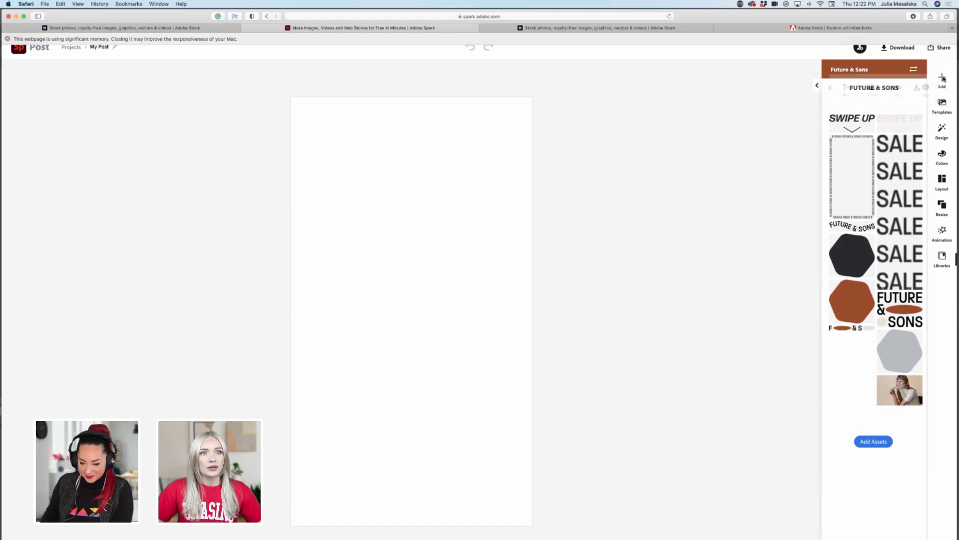
{"action": "left_click", "coordinate": [943, 157]}
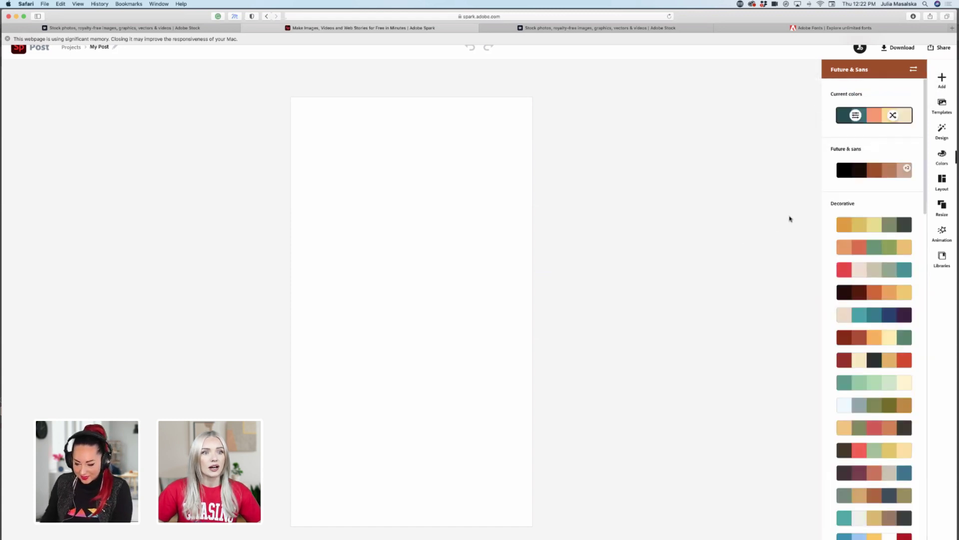
{"action": "left_click", "coordinate": [874, 170]}
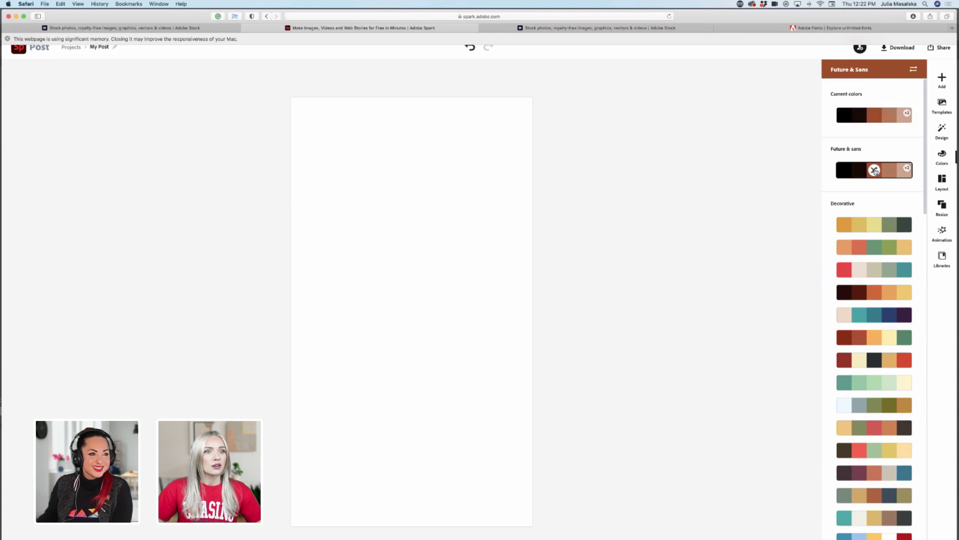
Add the photo of the woman in glasses from the FUTURE & SONS library to the story as a freely movable image
{"action": "left_click", "coordinate": [349, 155]}
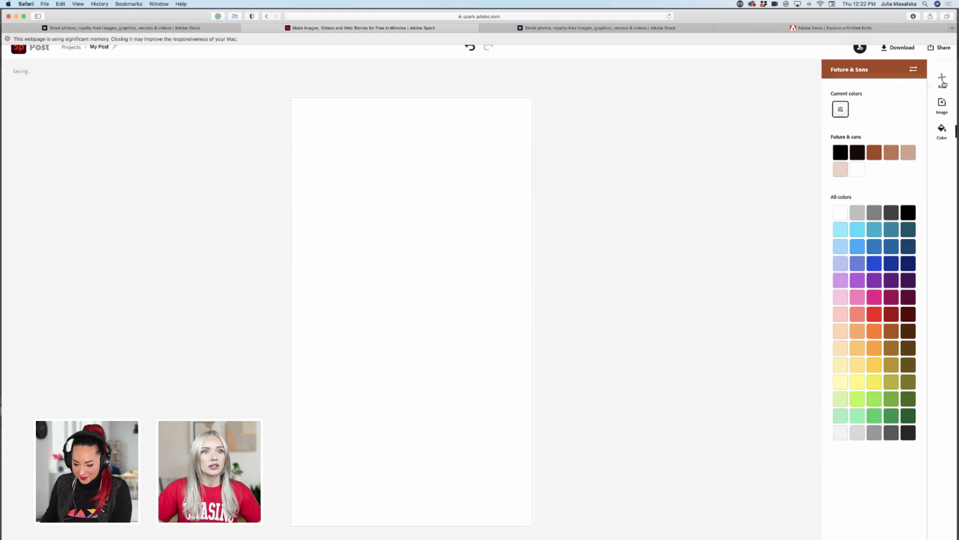
{"action": "left_click", "coordinate": [942, 79]}
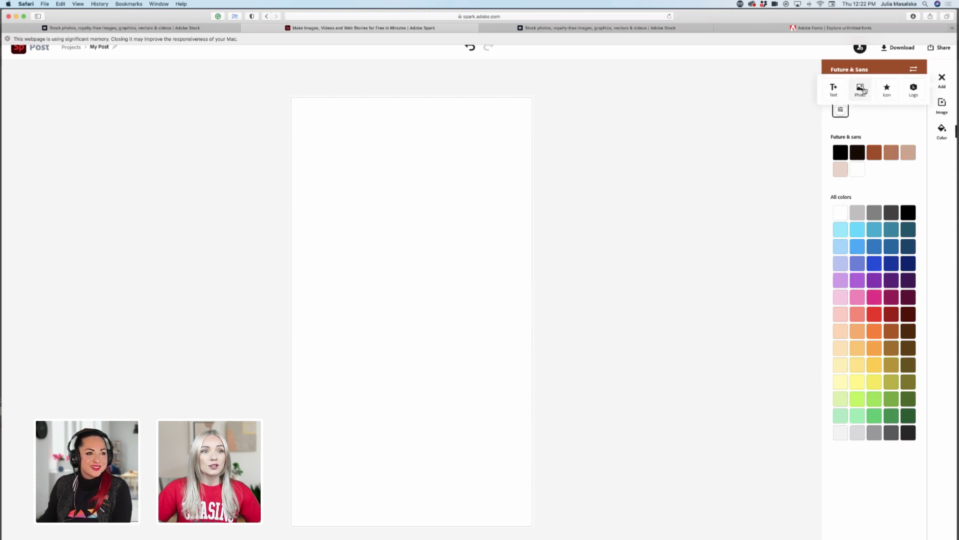
{"action": "left_click", "coordinate": [864, 90]}
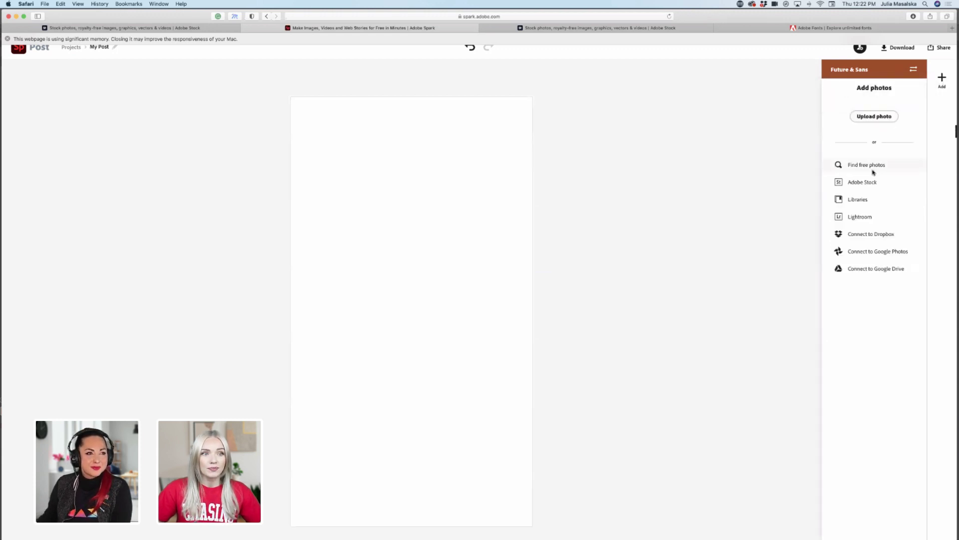
{"action": "left_click", "coordinate": [860, 201]}
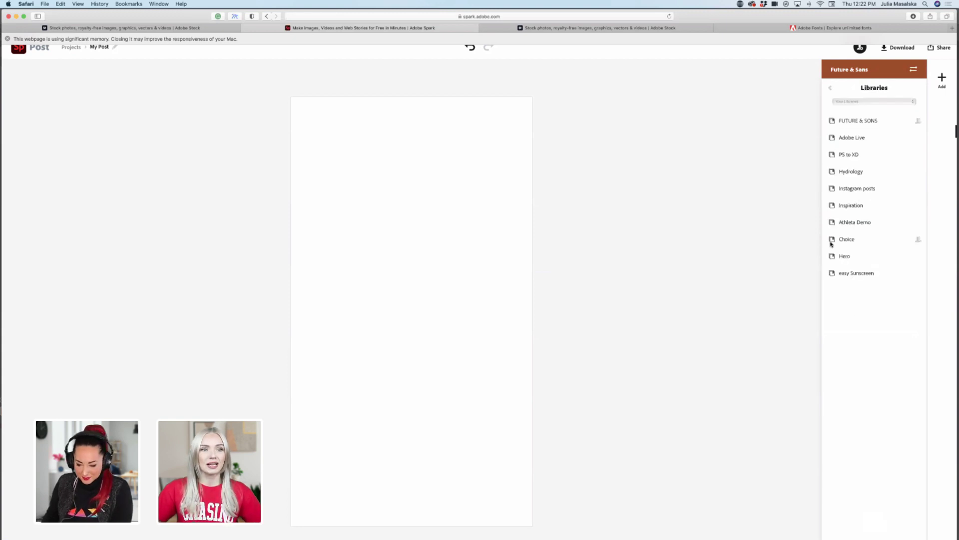
{"action": "left_click", "coordinate": [861, 121]}
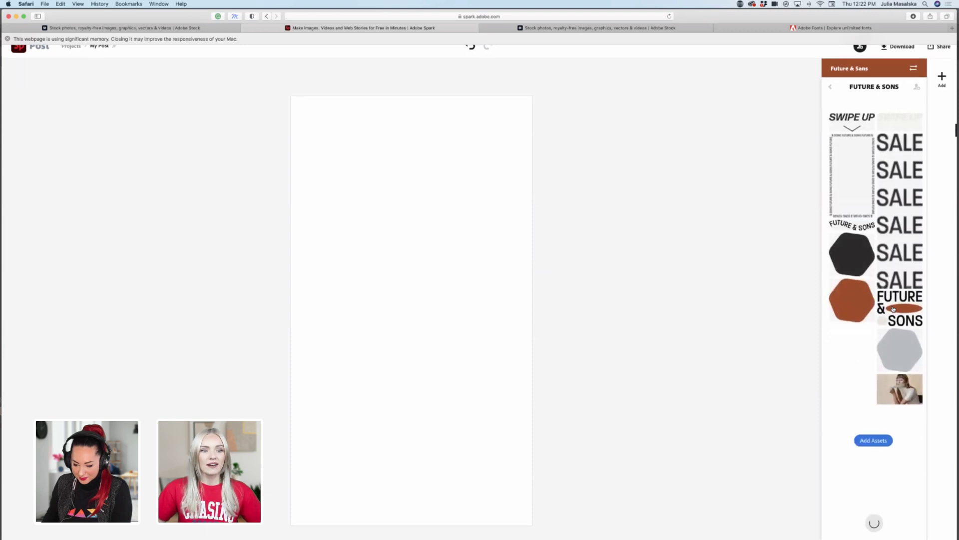
{"action": "left_click", "coordinate": [906, 391]}
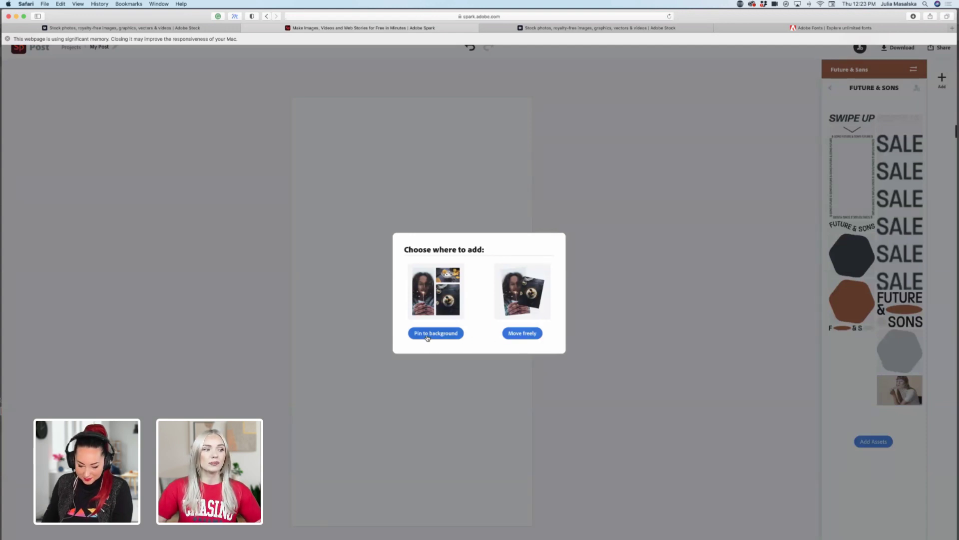
{"action": "left_click", "coordinate": [523, 333]}
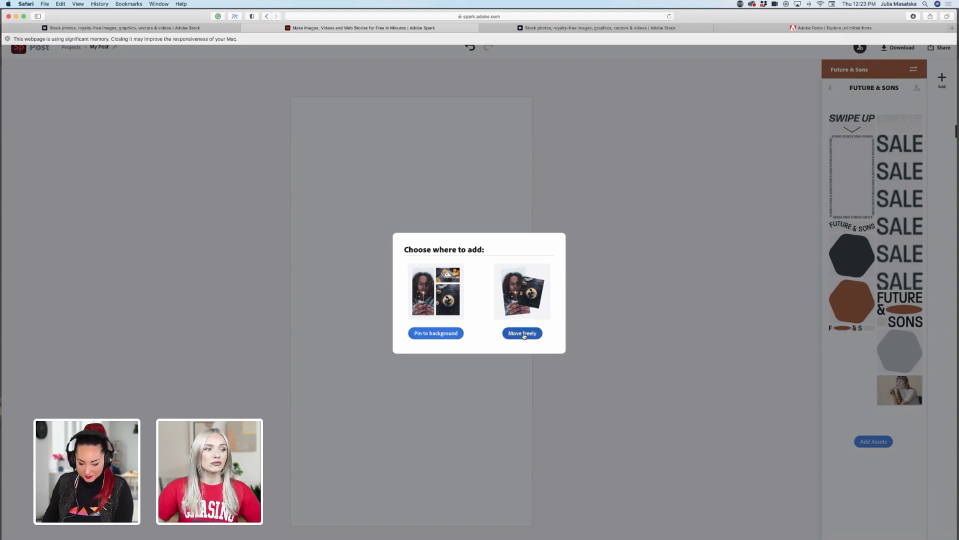
Enlarge the photo to cover the whole story canvas and shift it until the woman's face sits slightly right of center
{"action": "left_click_drag", "start_coordinate": [497, 254], "coordinate": [713, 67]}
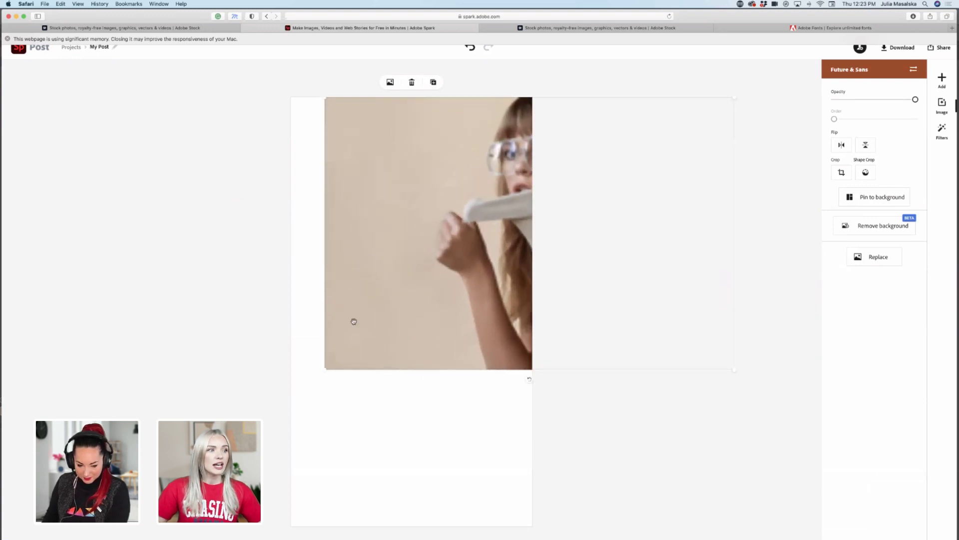
{"action": "left_click_drag", "start_coordinate": [323, 372], "coordinate": [84, 530]}
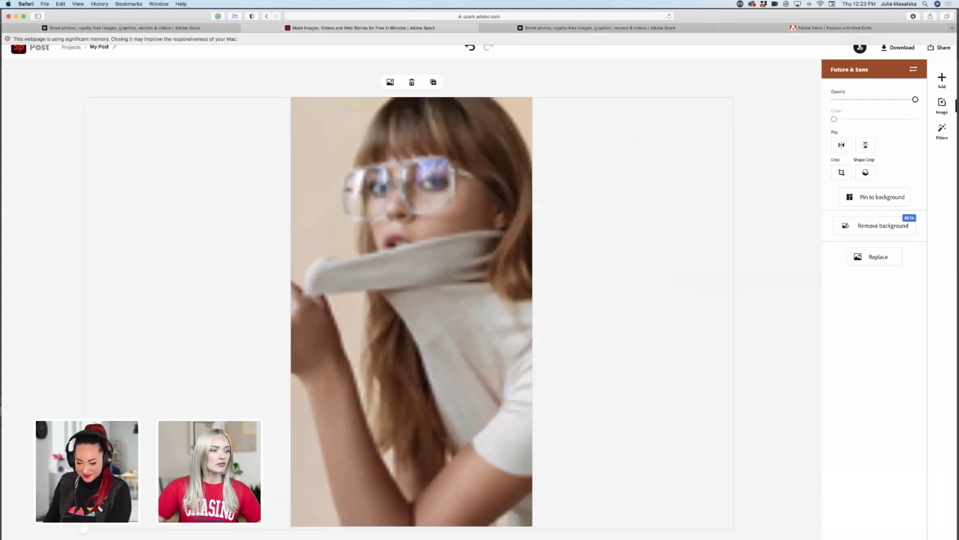
{"action": "left_click", "coordinate": [84, 534]}
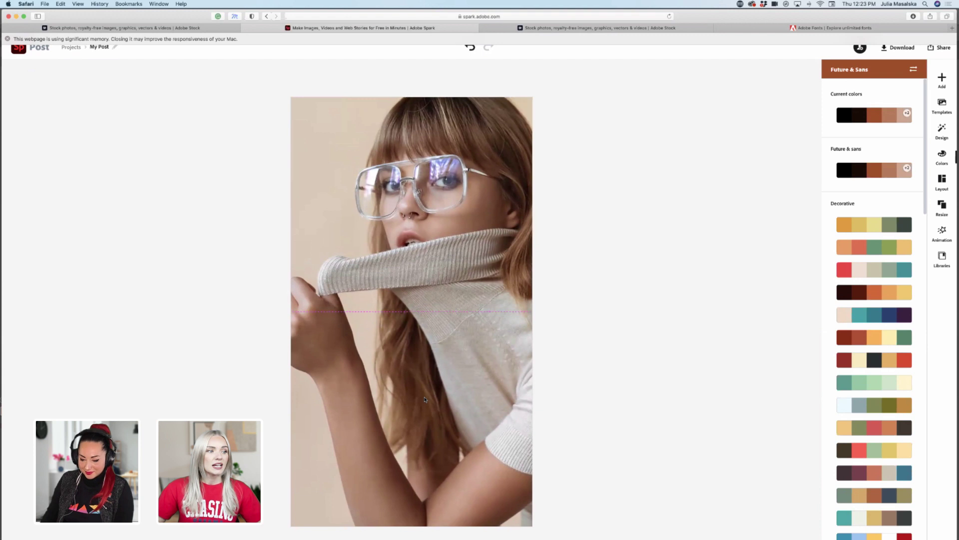
{"action": "left_click_drag", "start_coordinate": [413, 398], "coordinate": [414, 399]}
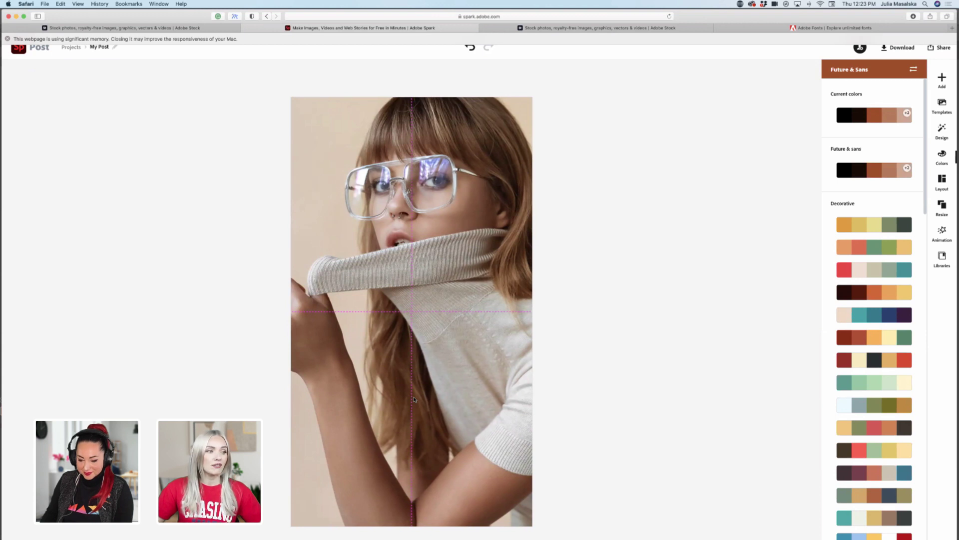
{"action": "left_click_drag", "start_coordinate": [415, 399], "coordinate": [440, 398]}
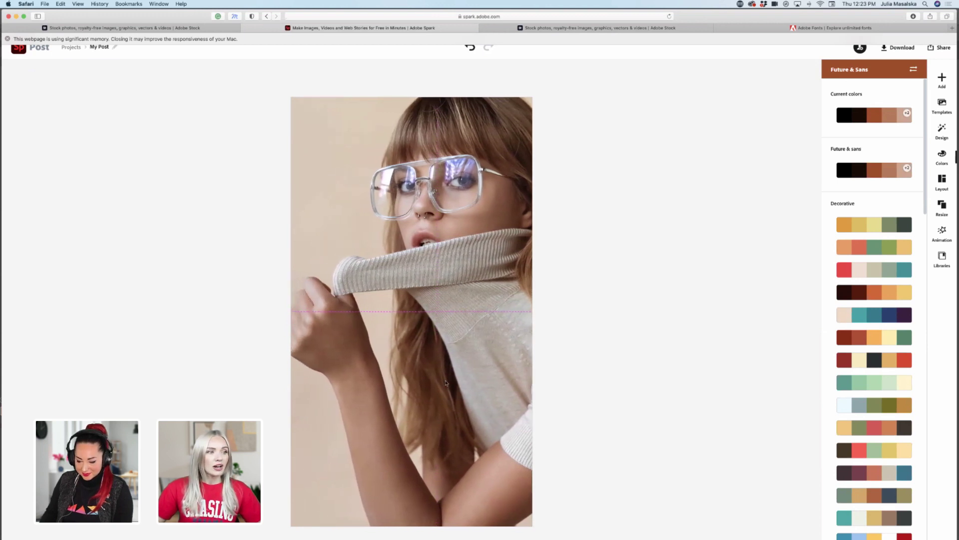
{"action": "left_click_drag", "start_coordinate": [431, 356], "coordinate": [436, 355]}
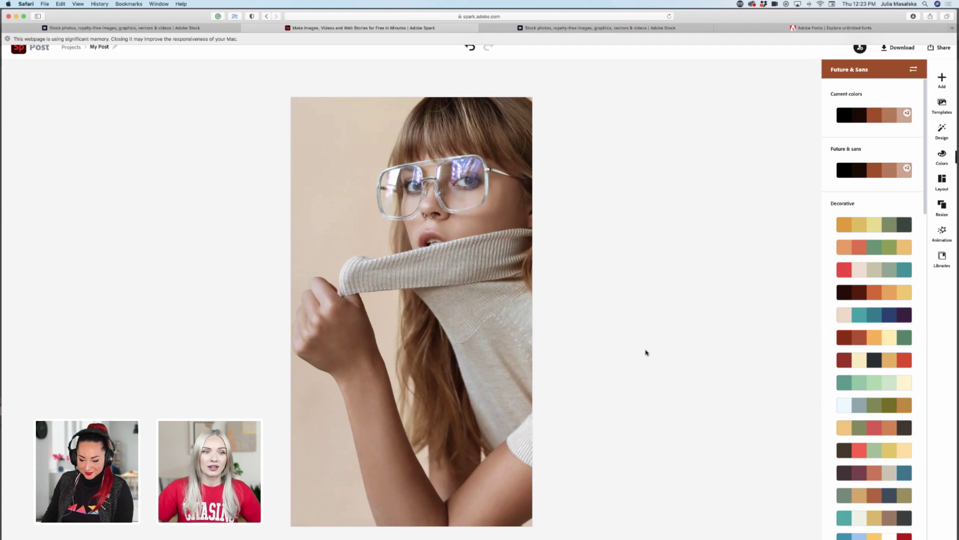
Add the repeating-text frame from the FUTURE & SONS library as a freely movable image and enlarge it to border the story canvas
{"action": "left_click", "coordinate": [942, 257]}
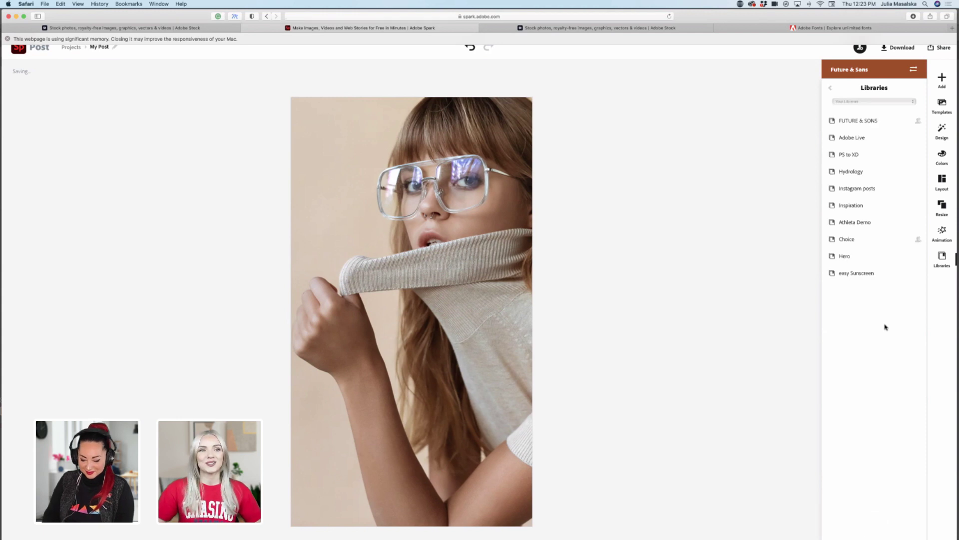
{"action": "left_click", "coordinate": [858, 122]}
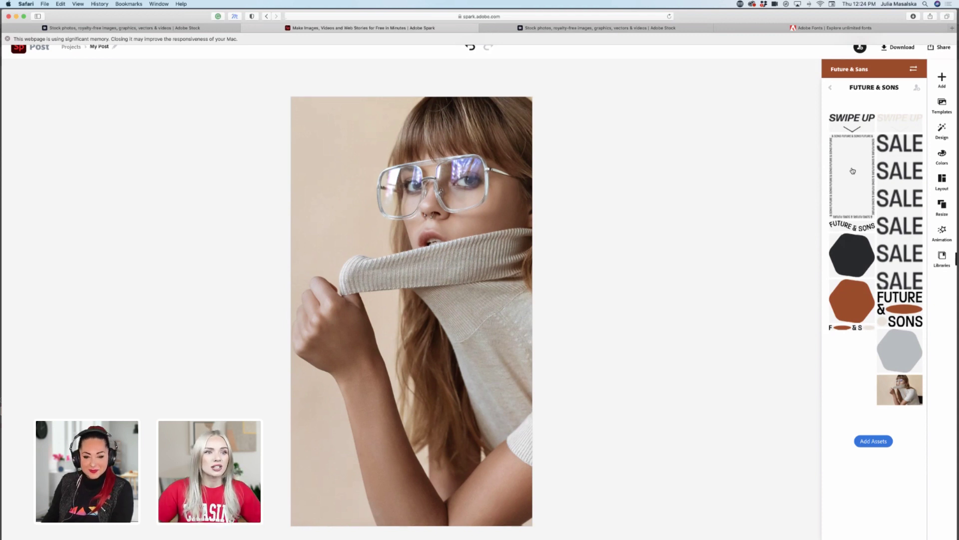
{"action": "left_click_drag", "start_coordinate": [853, 171], "coordinate": [688, 234]}
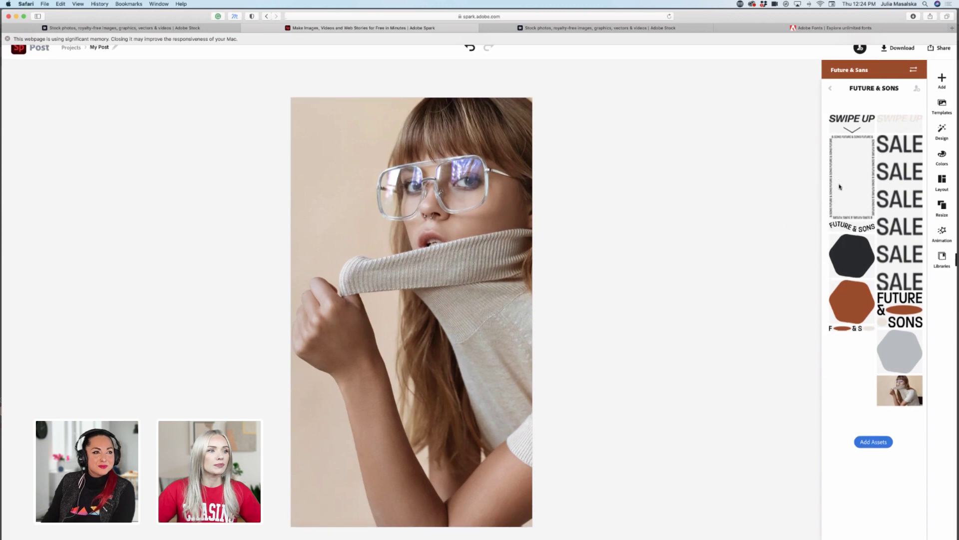
{"action": "left_click", "coordinate": [839, 182]}
{"action": "left_click", "coordinate": [523, 333]}
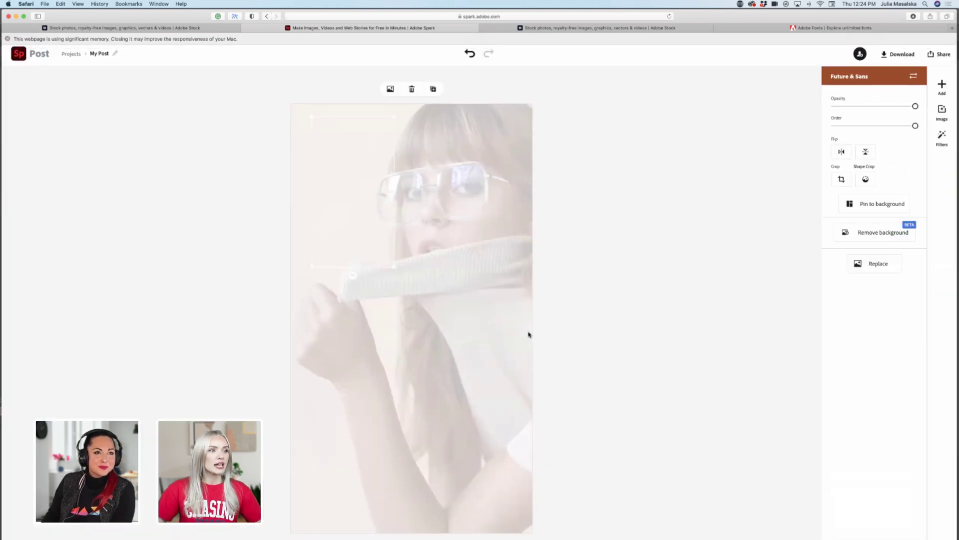
{"action": "left_click_drag", "start_coordinate": [394, 267], "coordinate": [546, 506]}
{"action": "left_click_drag", "start_coordinate": [519, 445], "coordinate": [514, 449]}
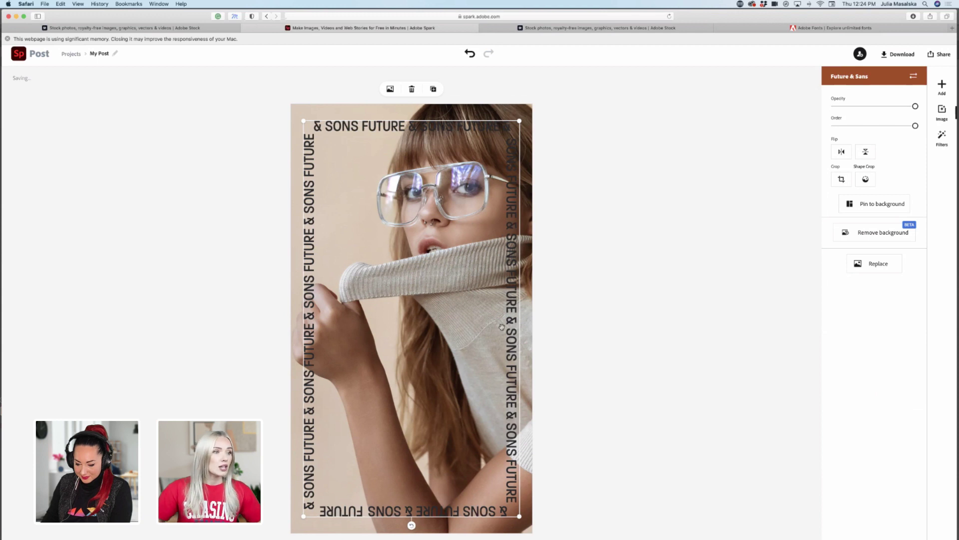
Apply the Colorize filter in the brand's rust brown to the photo of the woman, with the blur kept at zero
{"action": "left_click", "coordinate": [559, 333]}
{"action": "scroll", "coordinate": [541, 353], "scroll_direction": "down", "scroll_amount": 1}
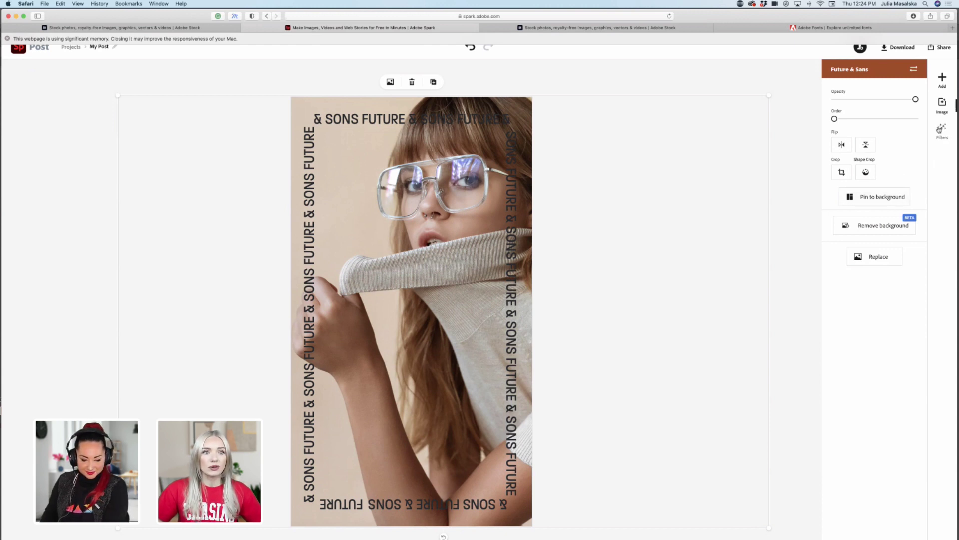
{"action": "left_click", "coordinate": [939, 129]}
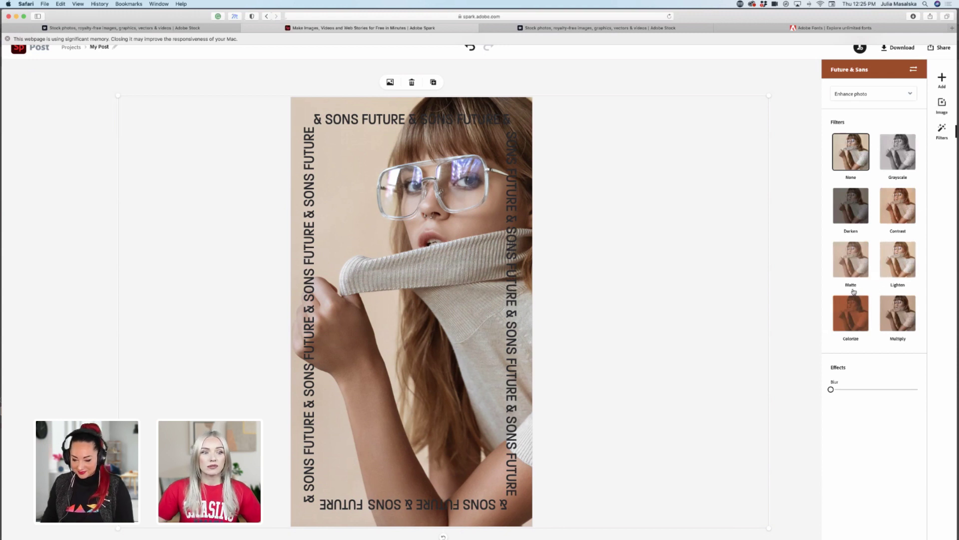
{"action": "left_click", "coordinate": [853, 310]}
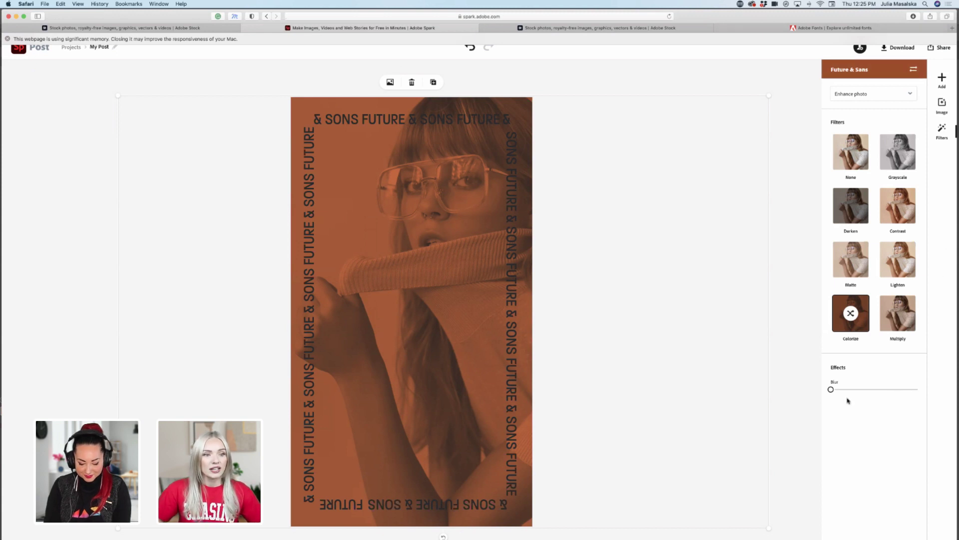
{"action": "left_click_drag", "start_coordinate": [831, 389], "coordinate": [805, 392]}
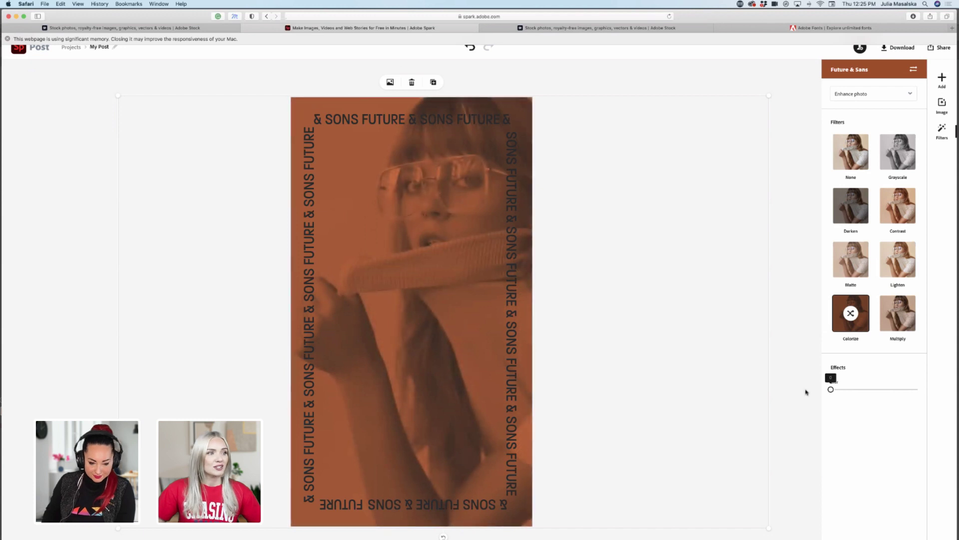
Look at the options for adding content and at Adobe Stock's free collection, and return to the Spark story
{"action": "left_click", "coordinate": [941, 81]}
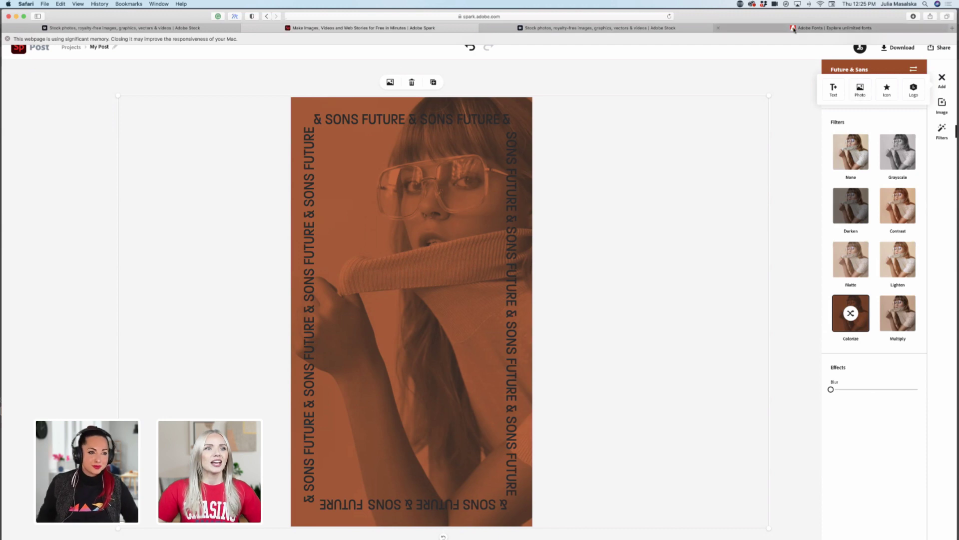
{"action": "left_click", "coordinate": [622, 30]}
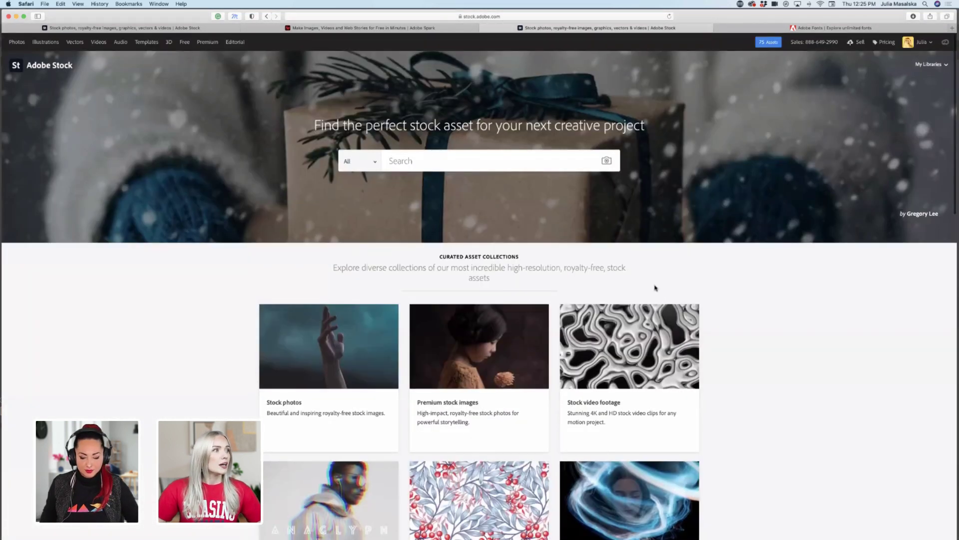
{"action": "left_click", "coordinate": [185, 43]}
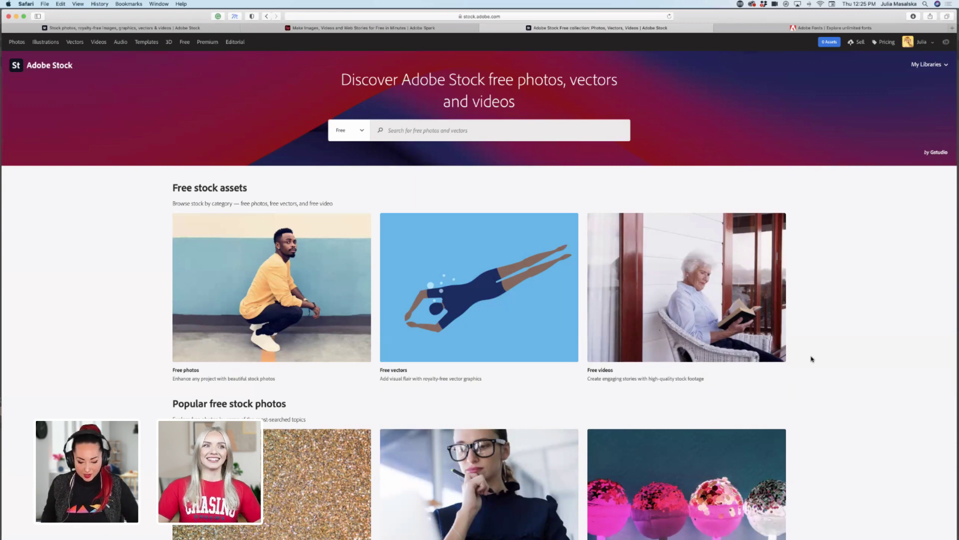
{"action": "left_click", "coordinate": [375, 29]}
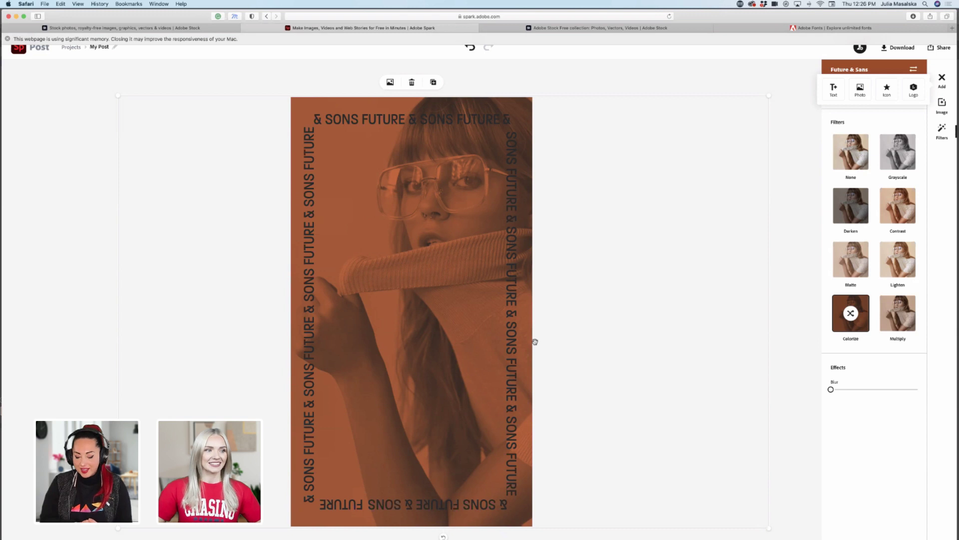
View the photo sources available for replacing the text frame, leaving the frame as it is
{"action": "left_click", "coordinate": [513, 328]}
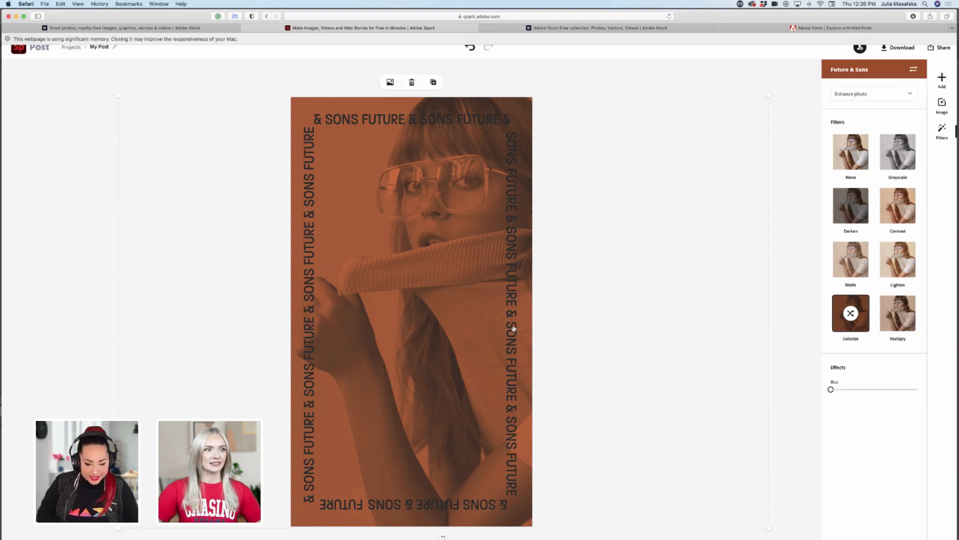
{"action": "left_click", "coordinate": [514, 329]}
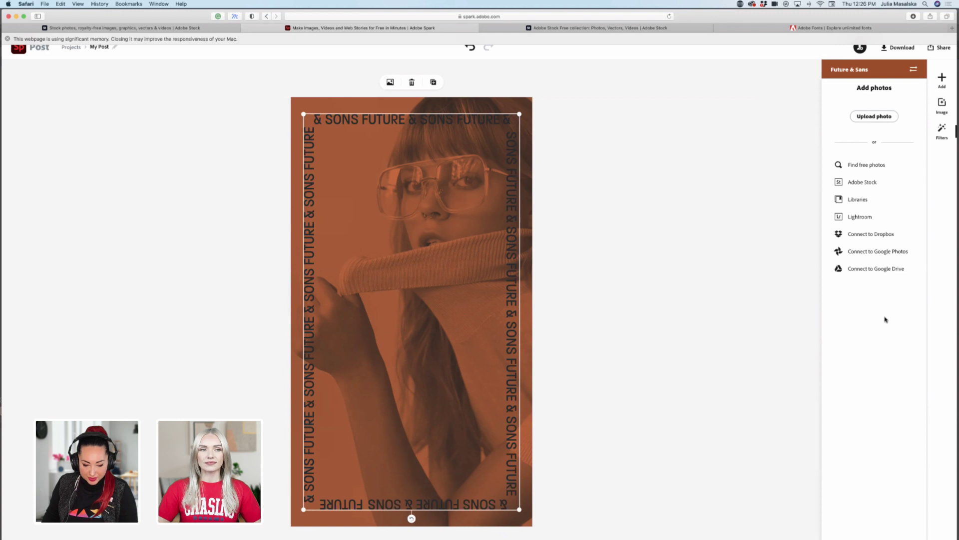
{"action": "scroll", "coordinate": [773, 329], "scroll_direction": "up", "scroll_amount": 1}
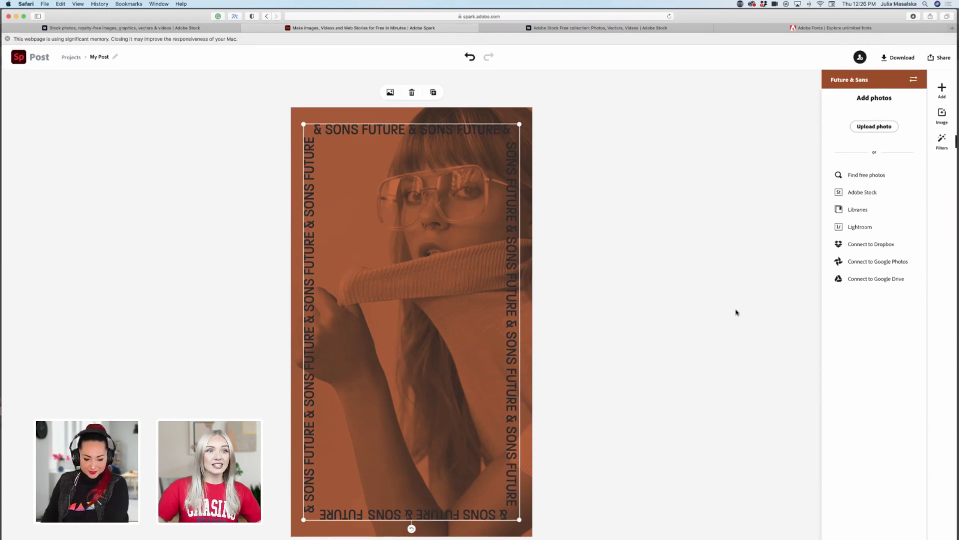
{"action": "left_click", "coordinate": [703, 322]}
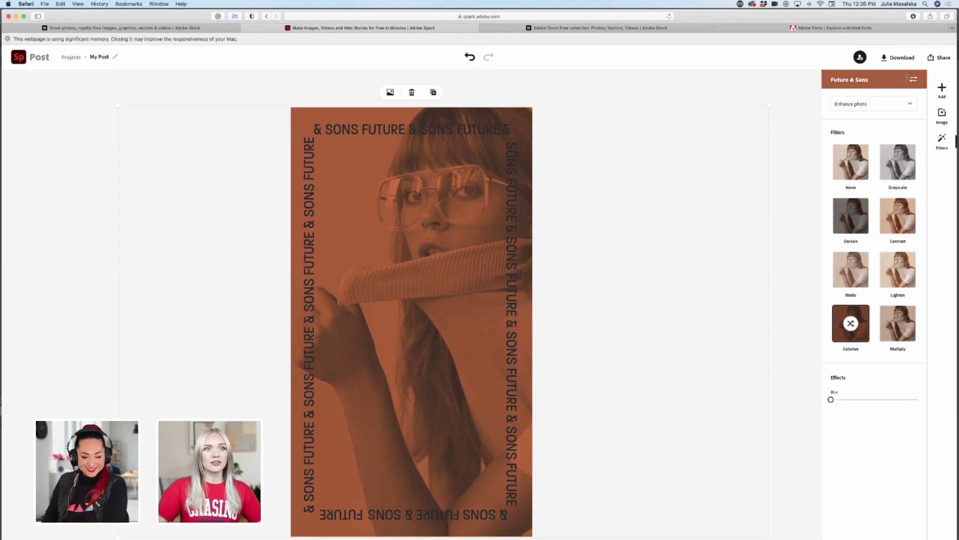
Check the file formats offered for downloading the story, and go back to the FUTURE & SONS library
{"action": "left_click", "coordinate": [909, 60]}
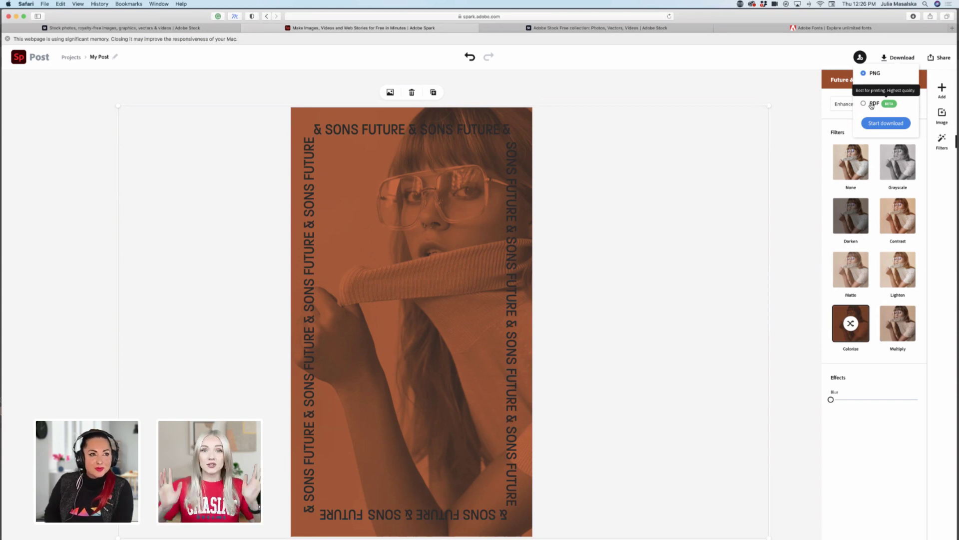
{"action": "left_click", "coordinate": [801, 145]}
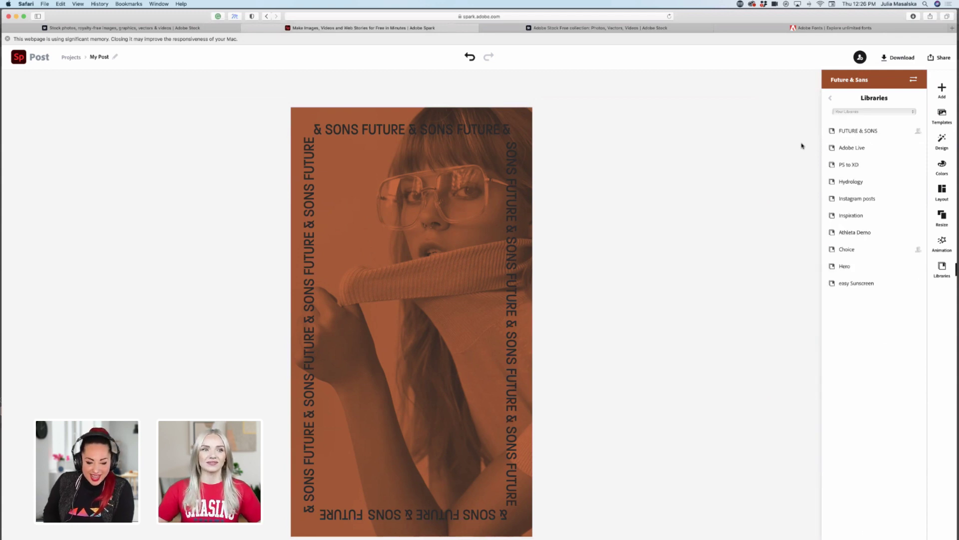
{"action": "left_click", "coordinate": [852, 131]}
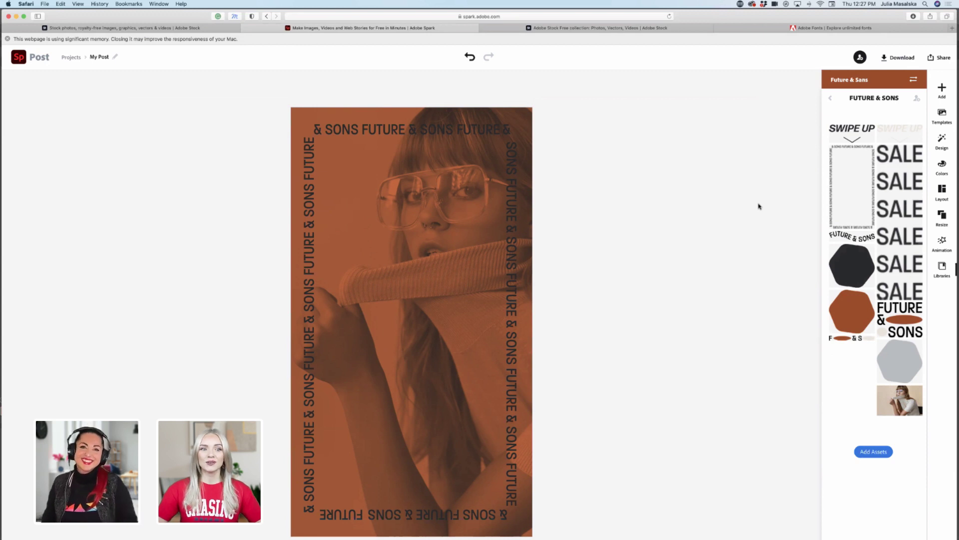
Examine the preset sizes the story can be resized to, from social posts to print and cover formats
{"action": "left_click", "coordinate": [943, 216]}
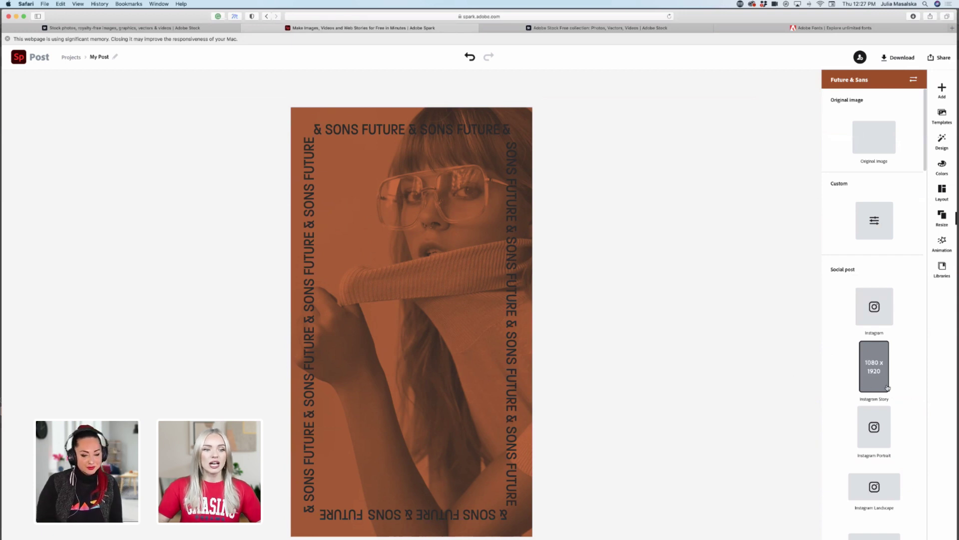
{"action": "scroll", "coordinate": [887, 387], "scroll_direction": "down", "scroll_amount": 2}
{"action": "scroll", "coordinate": [888, 387], "scroll_direction": "down", "scroll_amount": 1}
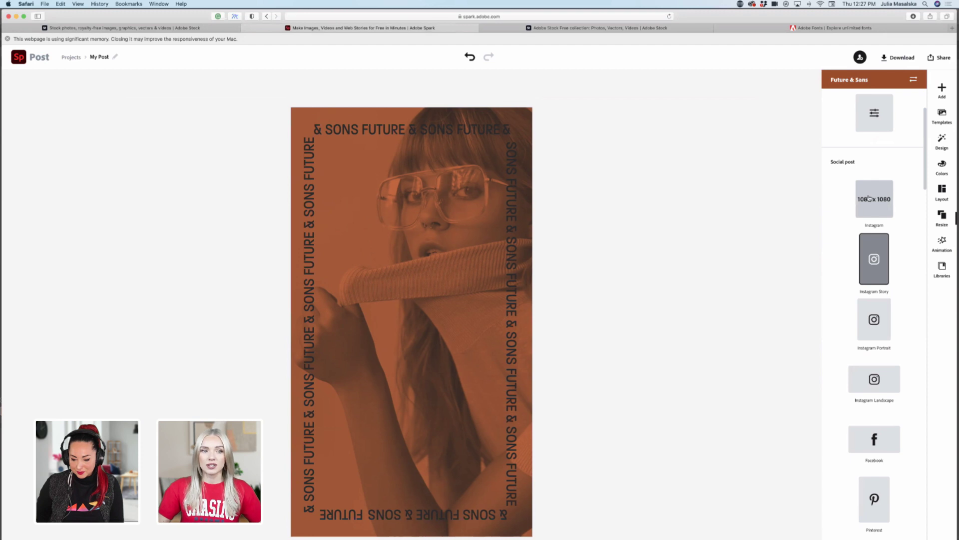
{"action": "scroll", "coordinate": [874, 430], "scroll_direction": "down", "scroll_amount": 3}
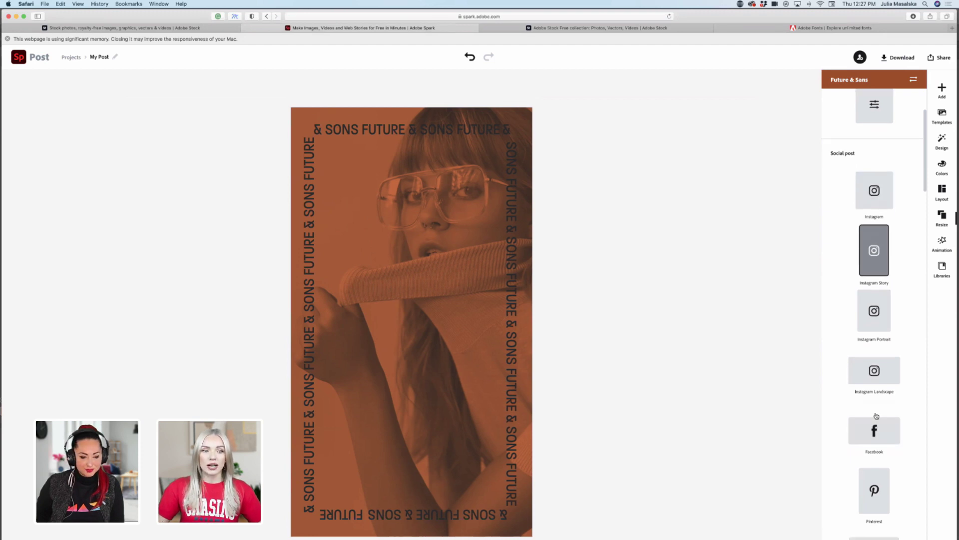
{"action": "scroll", "coordinate": [875, 300], "scroll_direction": "down", "scroll_amount": 10}
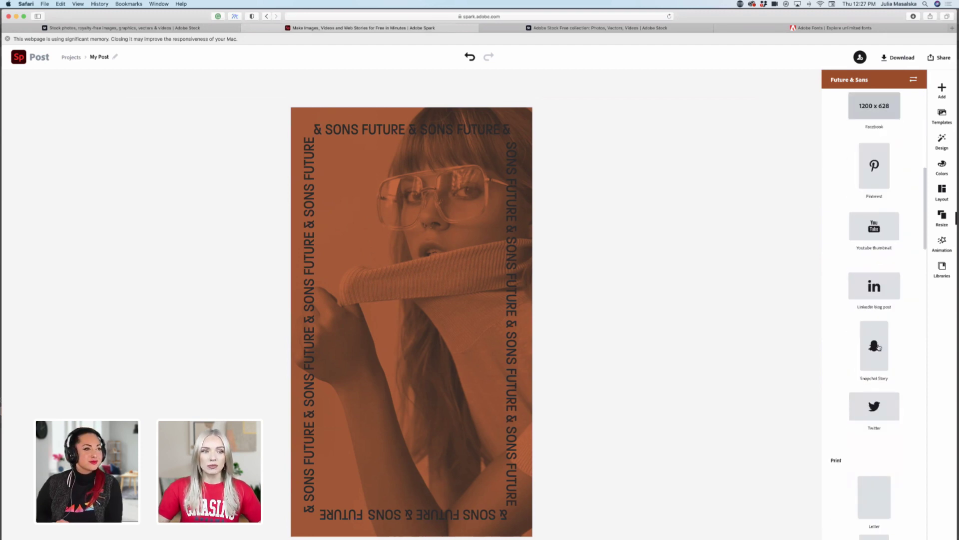
{"action": "scroll", "coordinate": [879, 348], "scroll_direction": "down", "scroll_amount": 15}
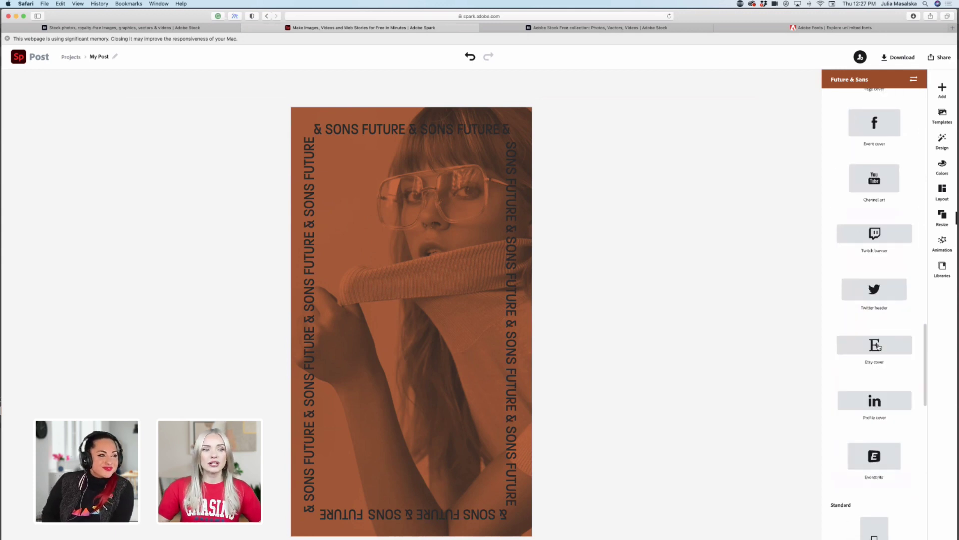
{"action": "scroll", "coordinate": [879, 347], "scroll_direction": "up", "scroll_amount": 20}
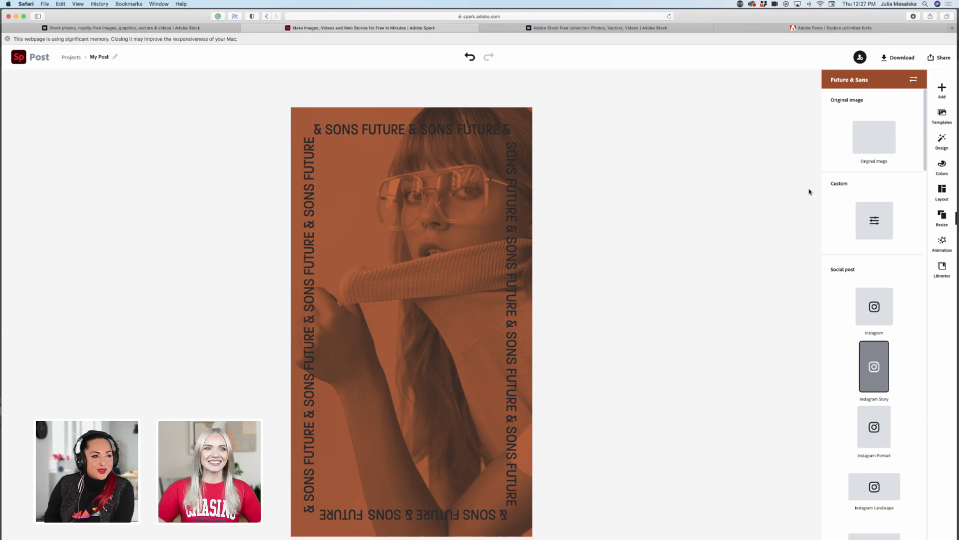
Add the light beige rounded hexagon from the FUTURE & SONS library to the story as a freely movable image
{"action": "left_click", "coordinate": [943, 267]}
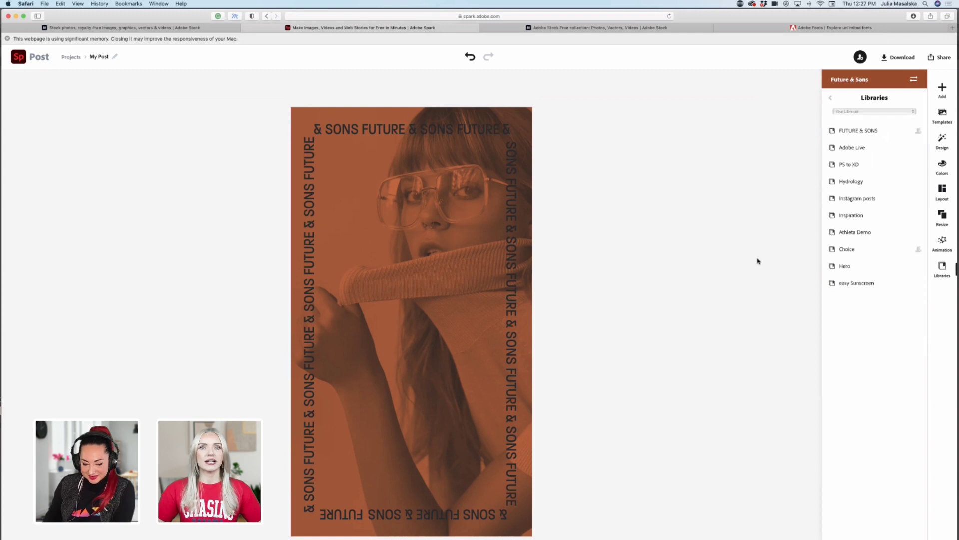
{"action": "left_click", "coordinate": [851, 132]}
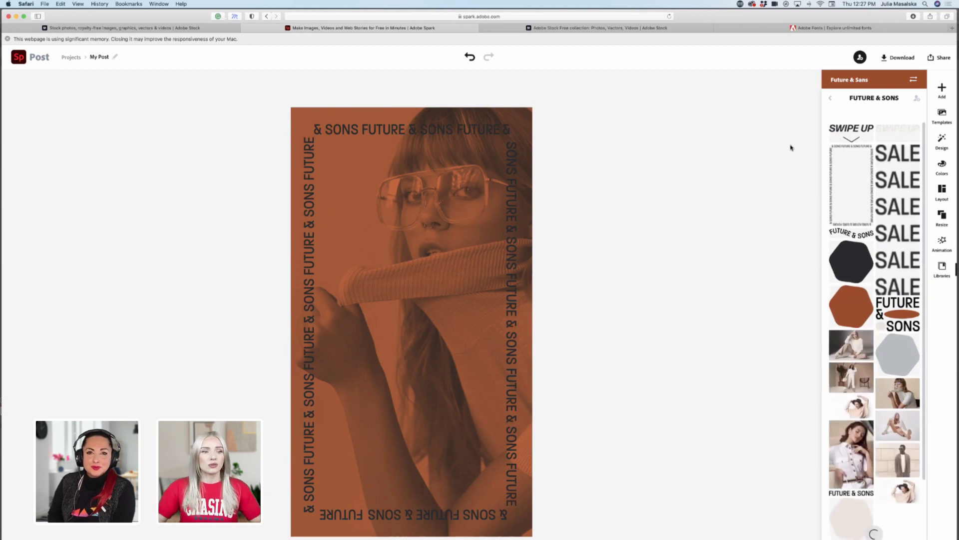
{"action": "scroll", "coordinate": [878, 362], "scroll_direction": "down", "scroll_amount": 3}
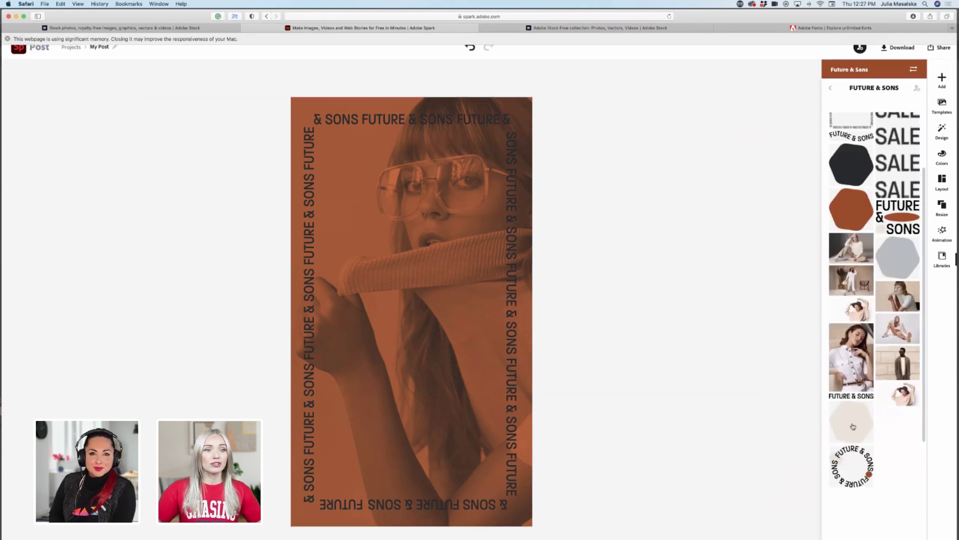
{"action": "left_click_drag", "start_coordinate": [849, 423], "coordinate": [747, 411]}
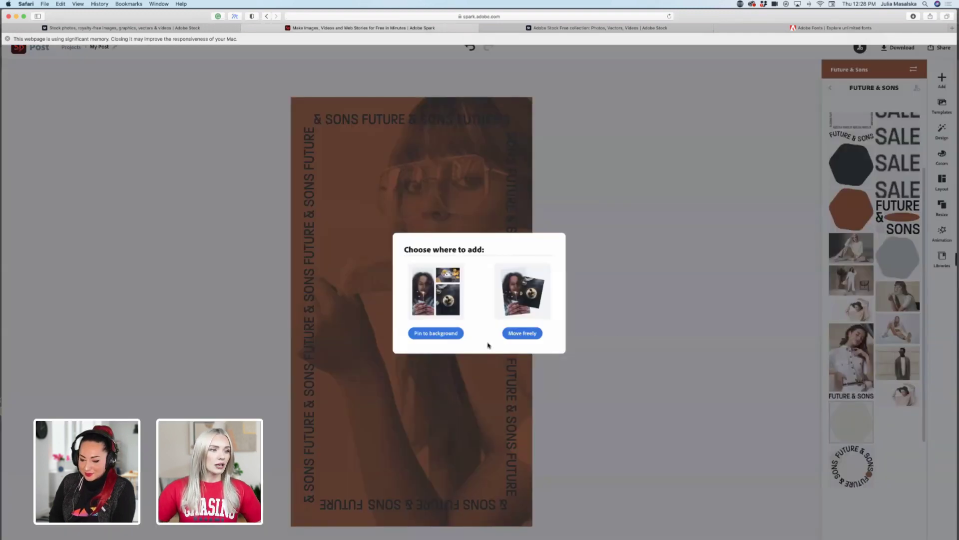
{"action": "left_click", "coordinate": [520, 334]}
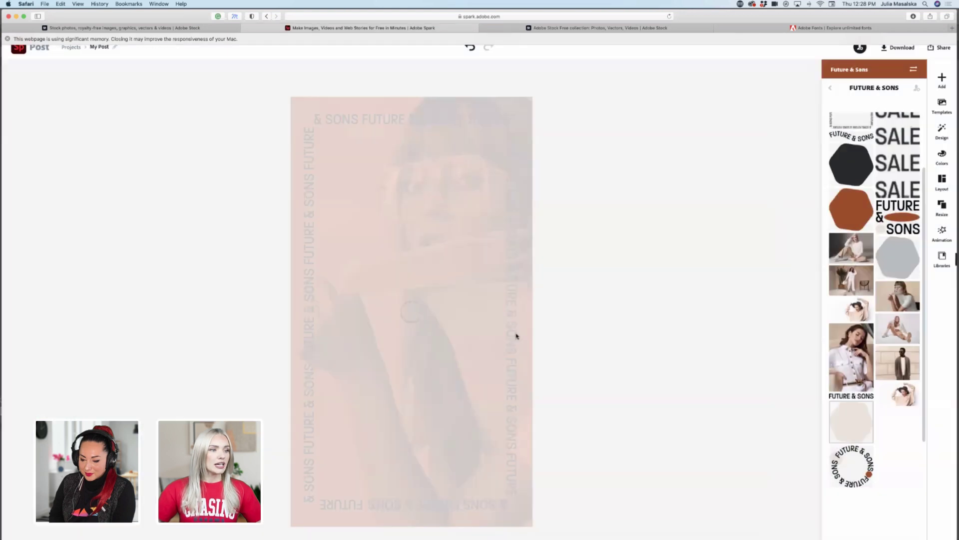
Enlarge the beige hexagon, centered over the canvas's lower edge, and order it behind the text frame
{"action": "left_click_drag", "start_coordinate": [369, 171], "coordinate": [496, 444]}
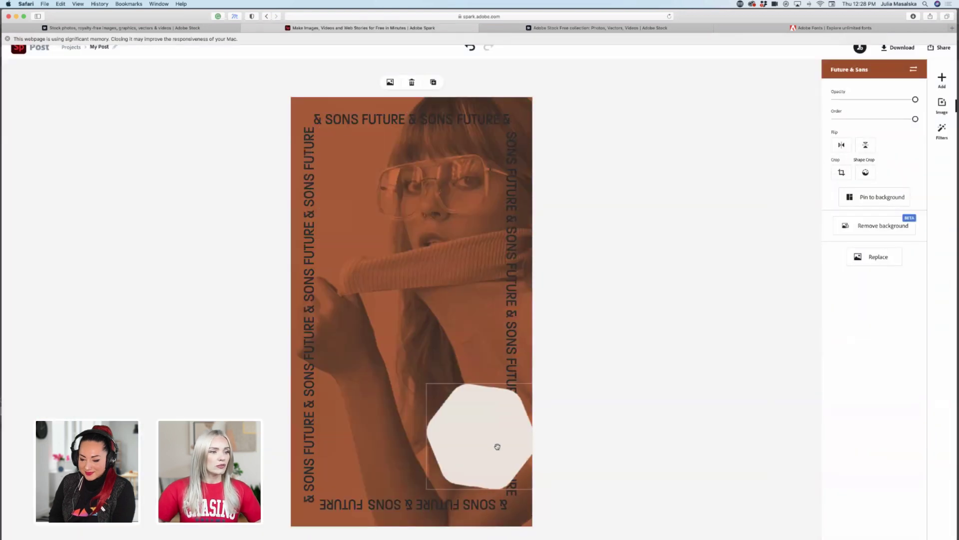
{"action": "left_click_drag", "start_coordinate": [426, 488], "coordinate": [356, 535]}
{"action": "left_click_drag", "start_coordinate": [479, 443], "coordinate": [433, 475]}
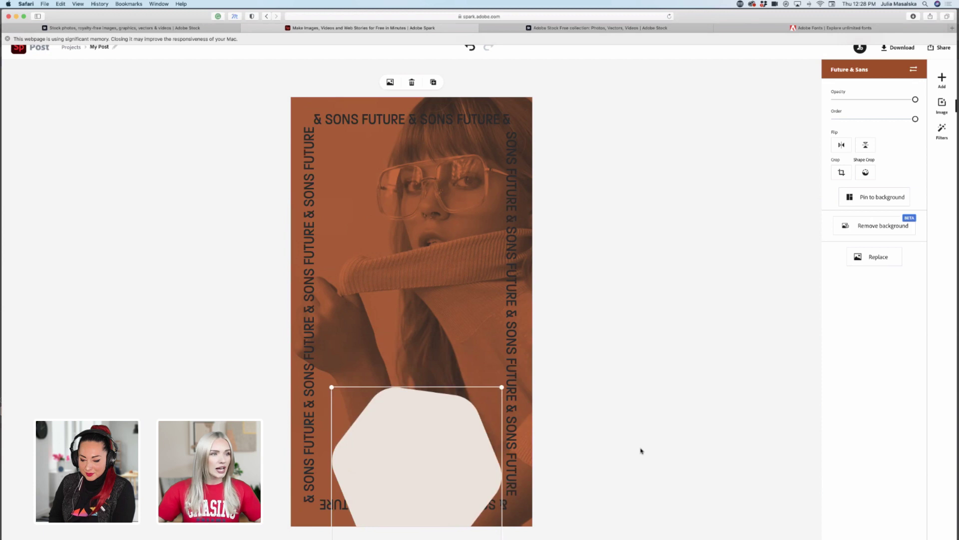
{"action": "left_click_drag", "start_coordinate": [451, 489], "coordinate": [446, 489]}
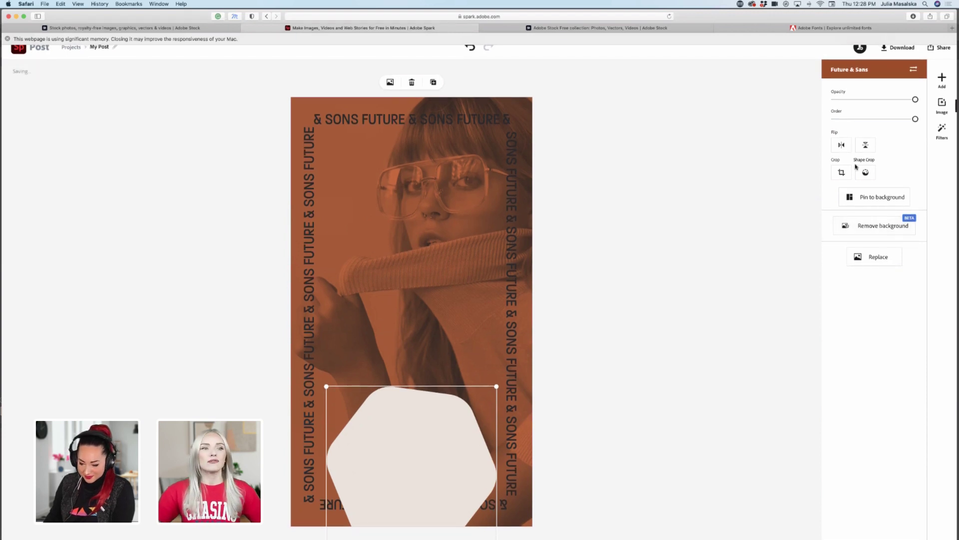
{"action": "left_click_drag", "start_coordinate": [915, 119], "coordinate": [882, 122]}
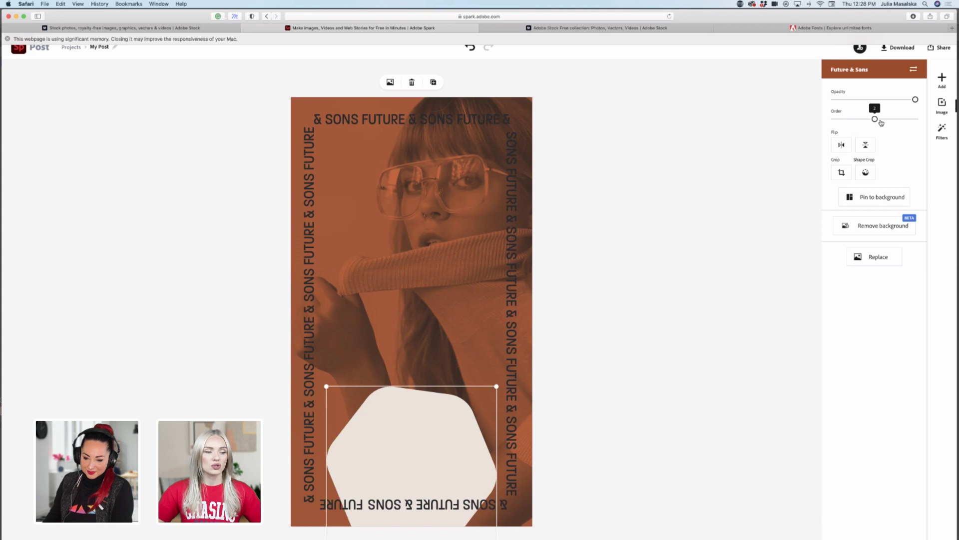
Lower the beige hexagon's opacity slightly so the photo shows through it
{"action": "mouse_move", "coordinate": [881, 123]}
{"action": "left_mouse_down"}
{"action": "mouse_move", "coordinate": [914, 123]}
{"action": "mouse_move", "coordinate": [884, 124]}
{"action": "left_mouse_up"}
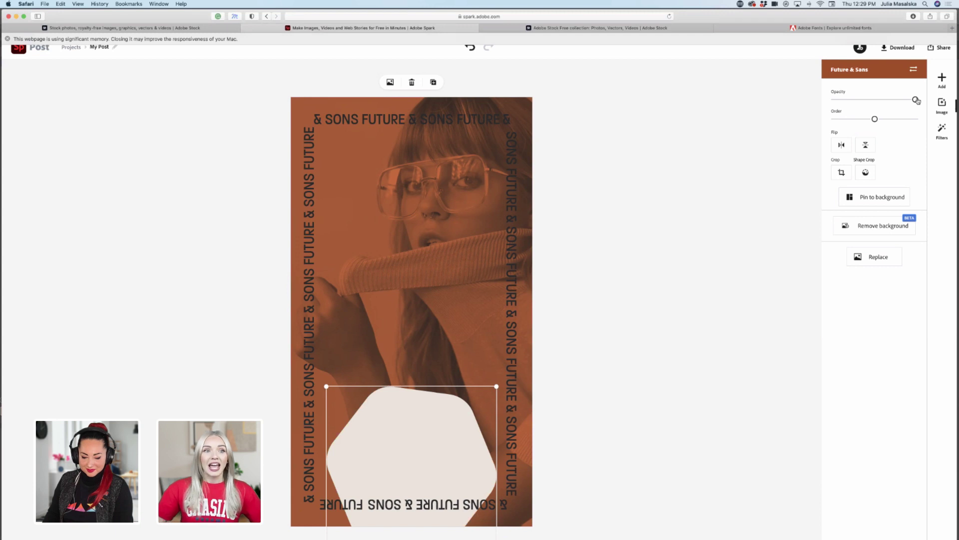
{"action": "mouse_move", "coordinate": [916, 101]}
{"action": "left_mouse_down"}
{"action": "mouse_move", "coordinate": [863, 101]}
{"action": "mouse_move", "coordinate": [918, 101]}
{"action": "mouse_move", "coordinate": [902, 100]}
{"action": "left_mouse_up"}
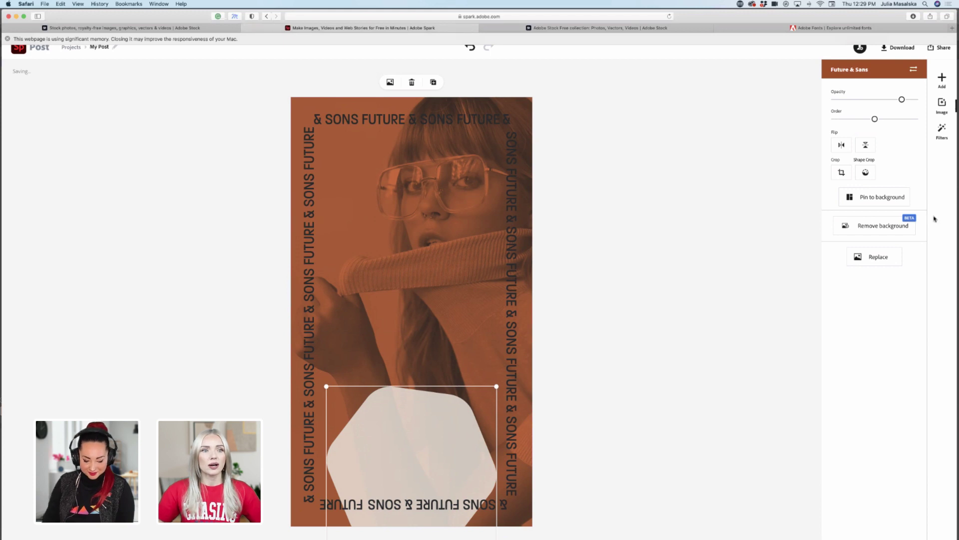
{"action": "left_click", "coordinate": [947, 79]}
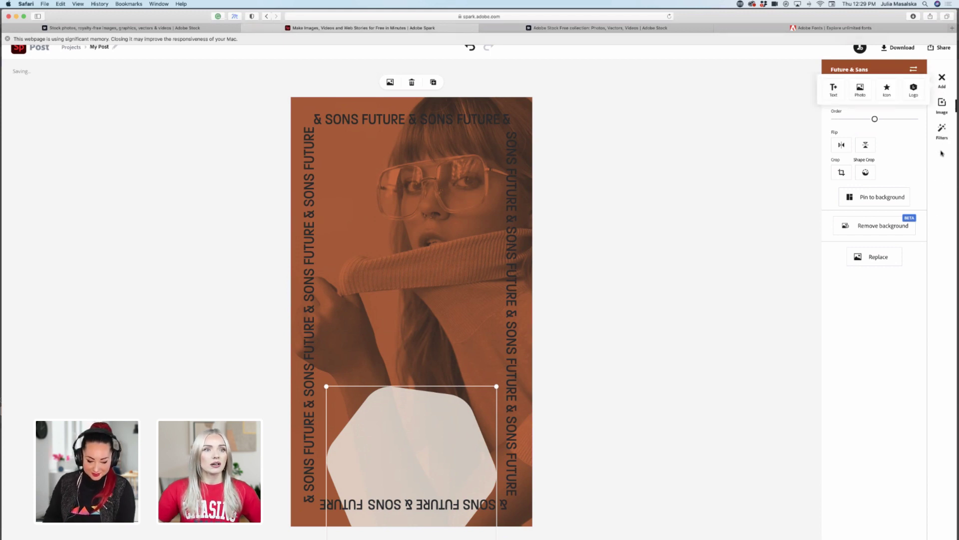
{"action": "left_click", "coordinate": [942, 78]}
{"action": "left_click", "coordinate": [705, 121]}
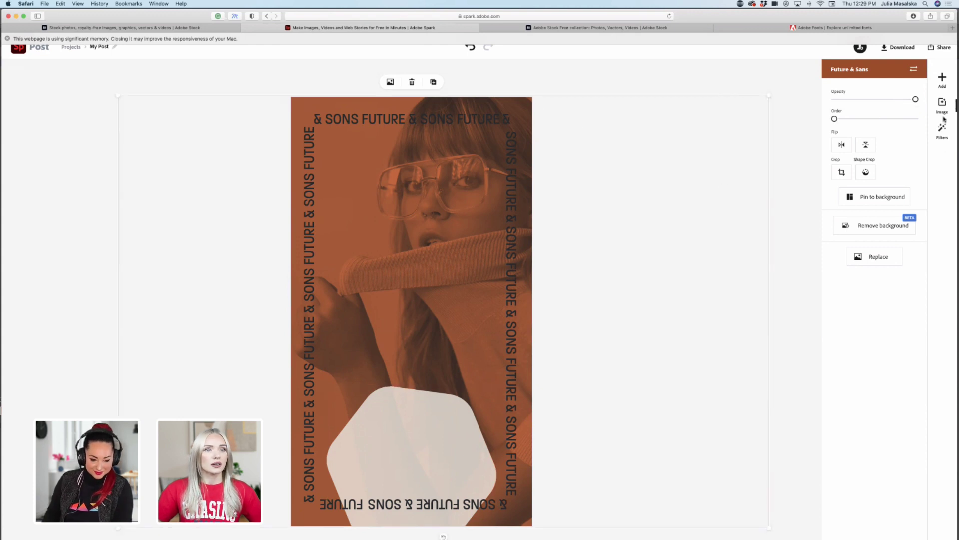
Add the dark SWIPE UP graphic with its arrow from the FUTURE & SONS library to the story
{"action": "left_click", "coordinate": [942, 78]}
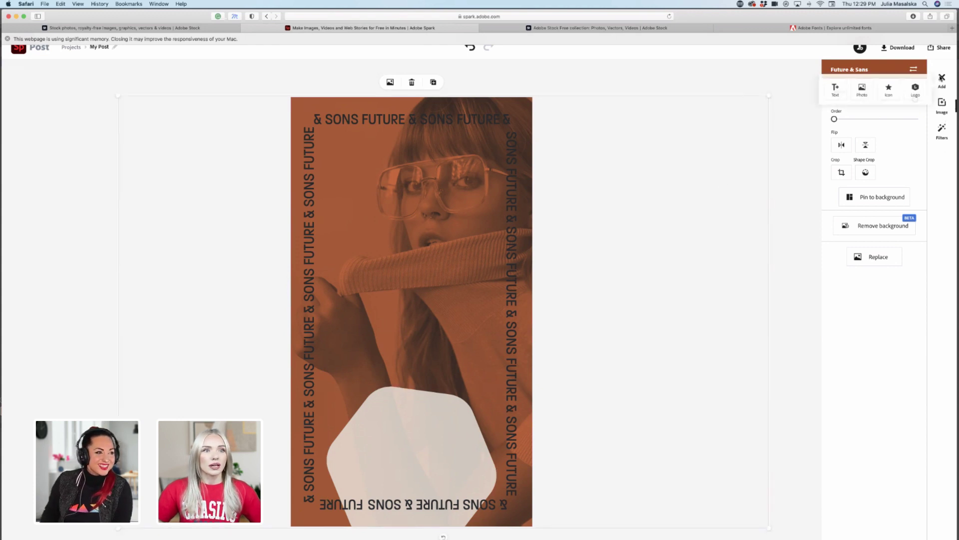
{"action": "left_click", "coordinate": [860, 89]}
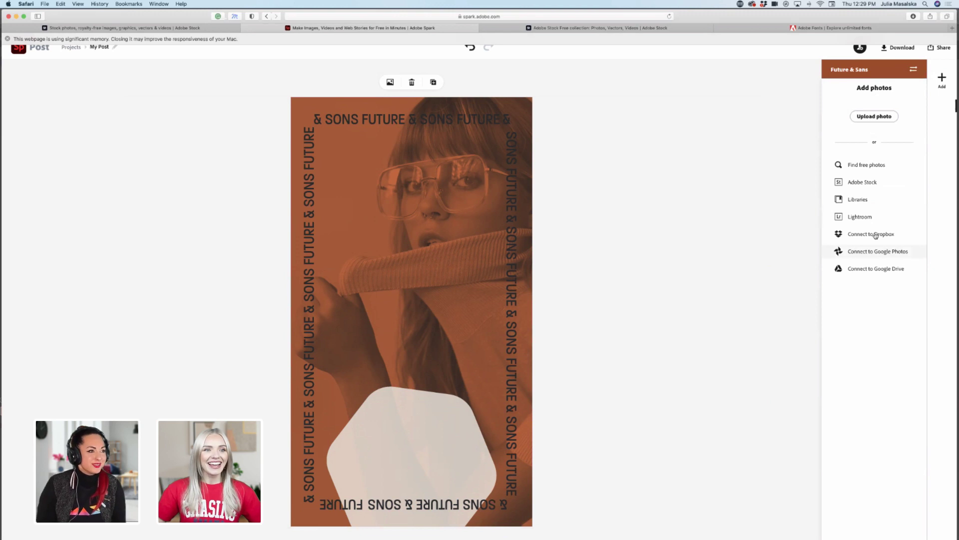
{"action": "left_click", "coordinate": [859, 200]}
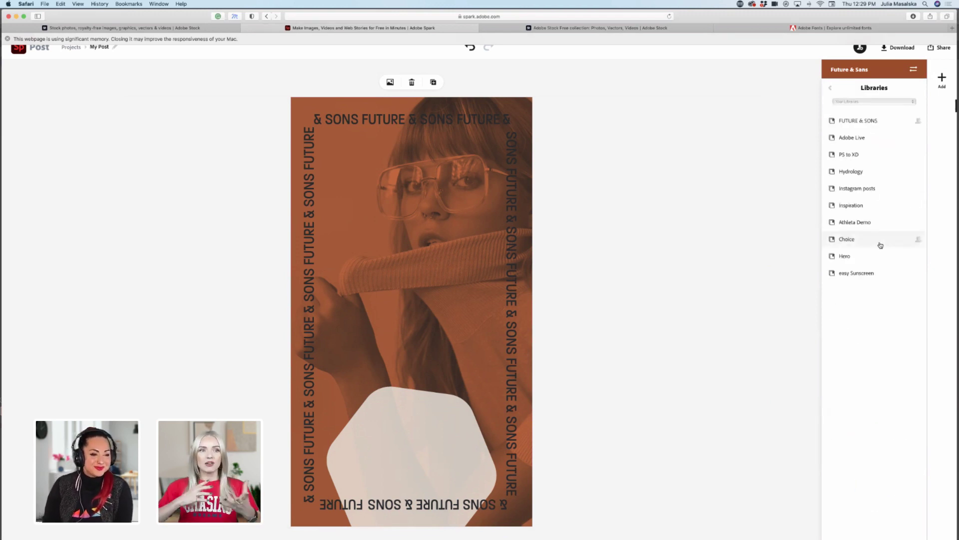
{"action": "left_click", "coordinate": [861, 122]}
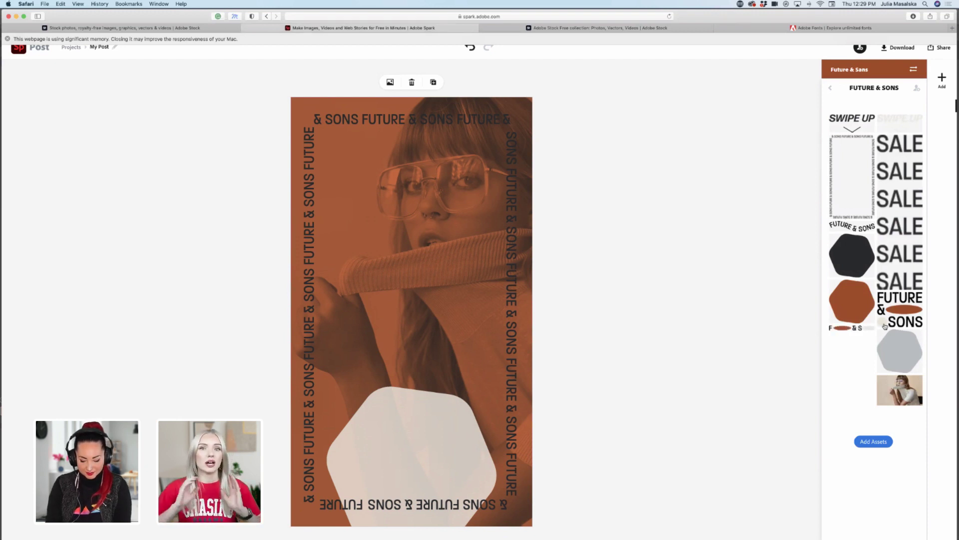
{"action": "scroll", "coordinate": [884, 326], "scroll_direction": "up", "scroll_amount": 1}
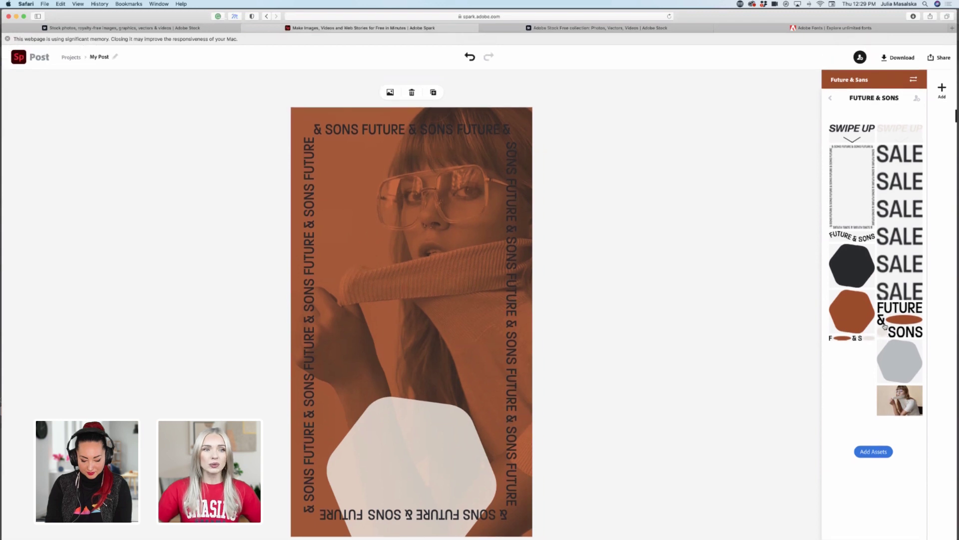
{"action": "left_click", "coordinate": [852, 131]}
{"action": "left_click", "coordinate": [522, 335]}
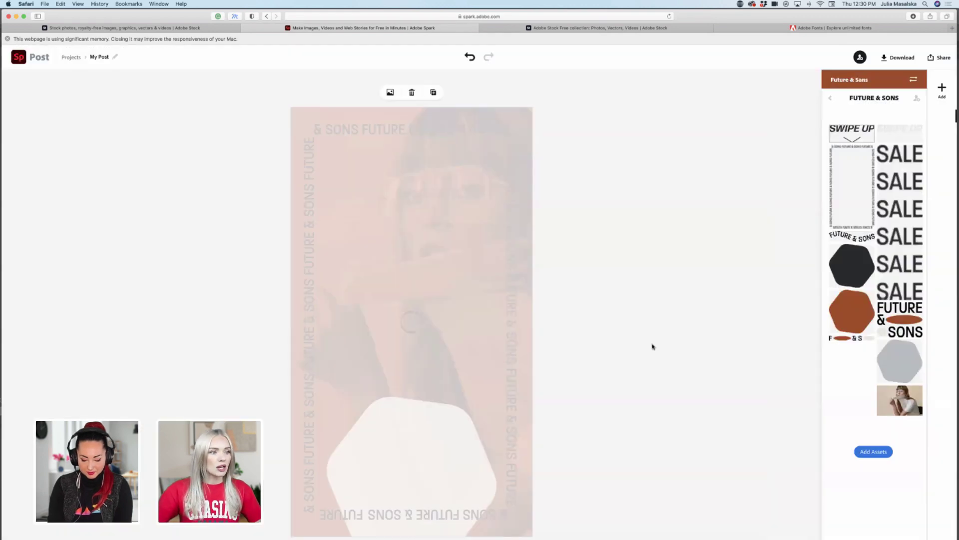
Shrink the SWIPE UP graphic and center it in the lower part of the hexagon, just above the frame text
{"action": "left_click_drag", "start_coordinate": [395, 136], "coordinate": [435, 452]}
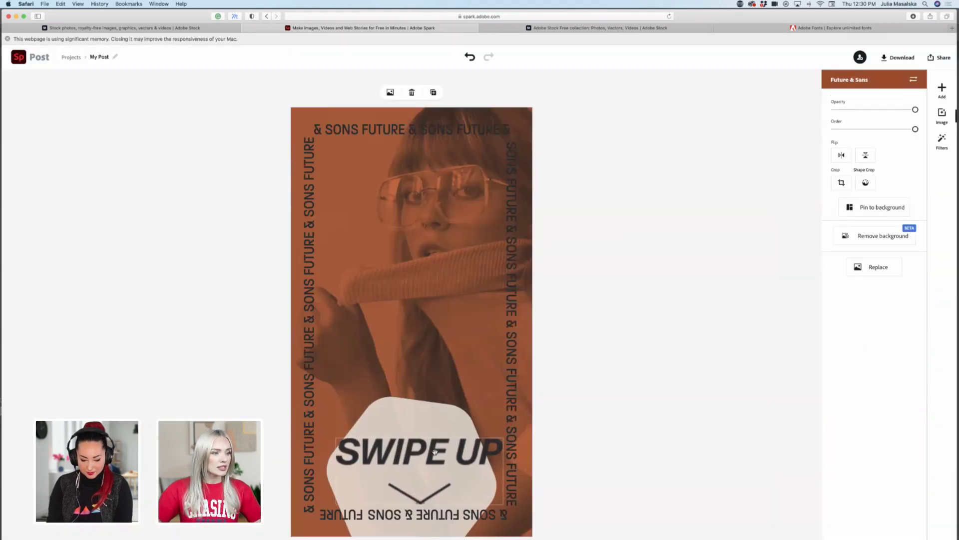
{"action": "left_click_drag", "start_coordinate": [502, 438], "coordinate": [421, 490]}
{"action": "scroll", "coordinate": [463, 501], "scroll_direction": "down", "scroll_amount": 1}
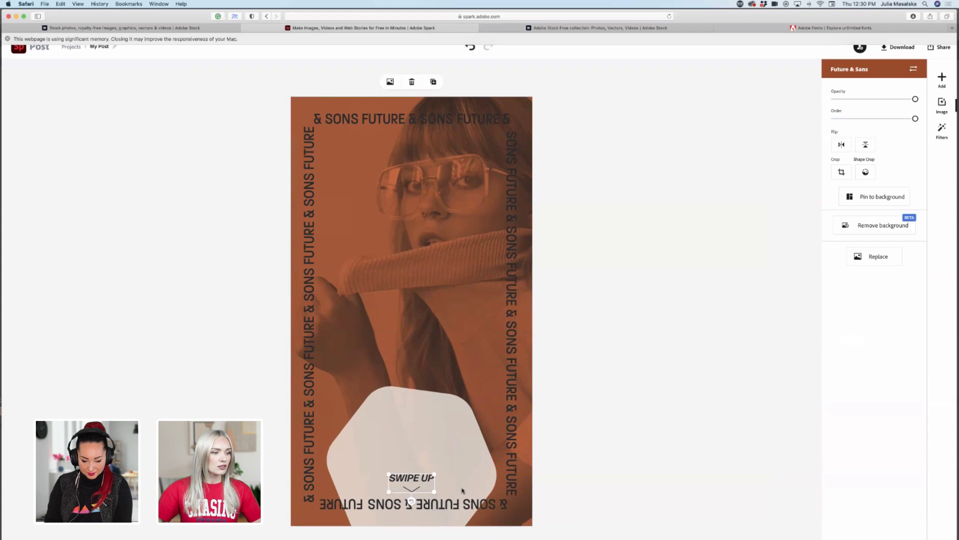
{"action": "left_click_drag", "start_coordinate": [422, 478], "coordinate": [425, 473]}
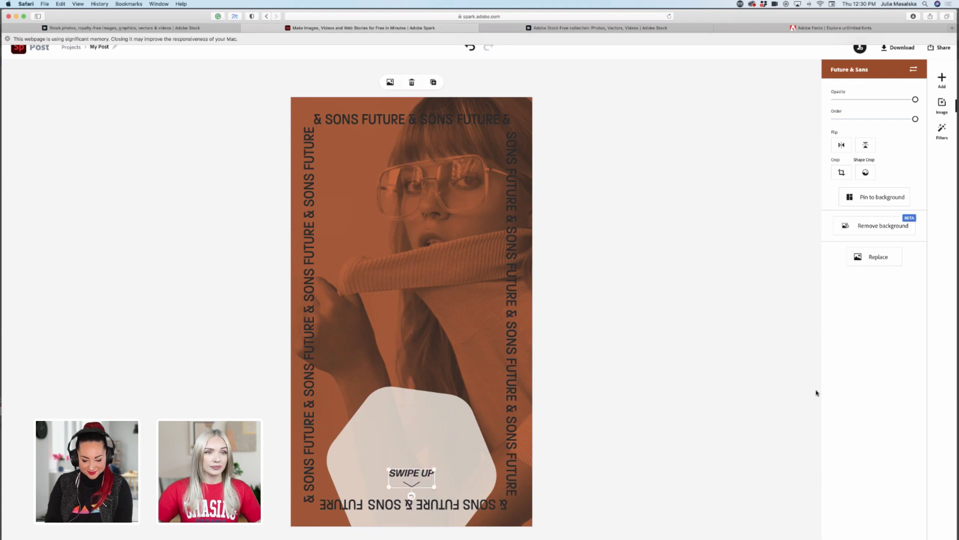
Add the BON VOYAGE text template to the story and place it over the upper middle of the photo
{"action": "left_click", "coordinate": [941, 79]}
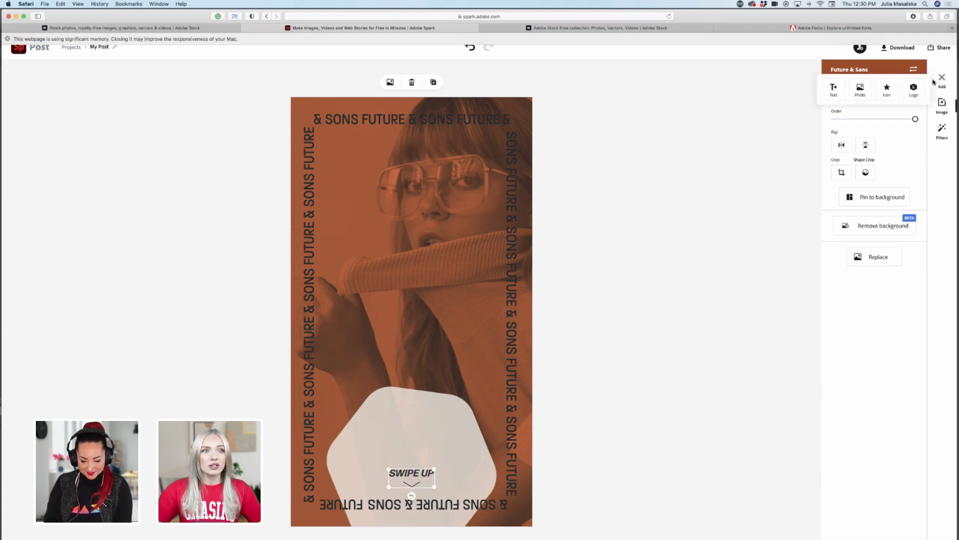
{"action": "left_click", "coordinate": [832, 94]}
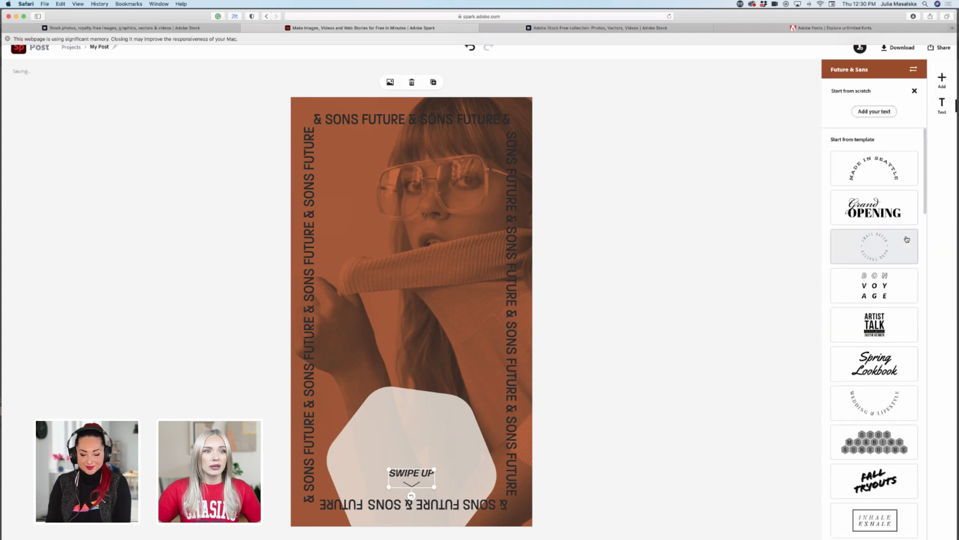
{"action": "scroll", "coordinate": [907, 239], "scroll_direction": "down", "scroll_amount": 5}
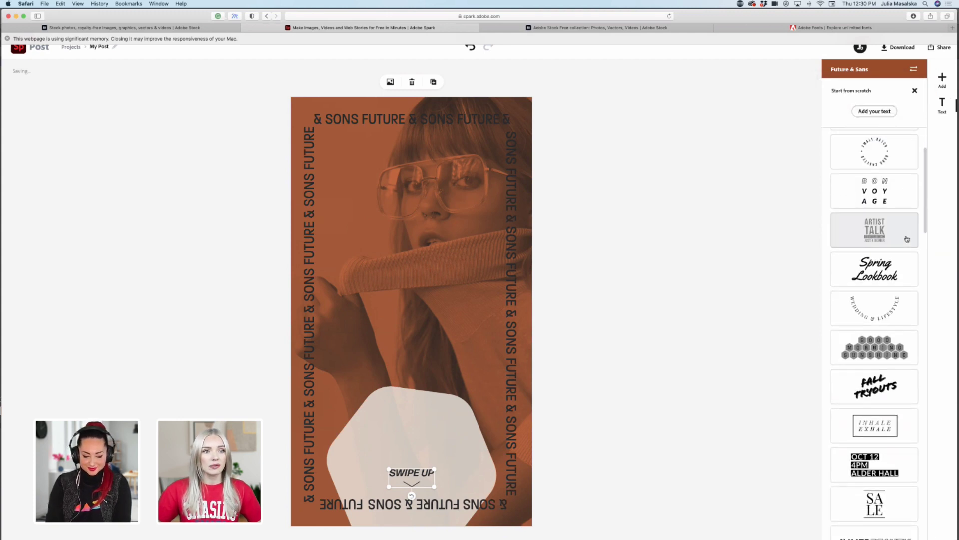
{"action": "left_click", "coordinate": [907, 239]}
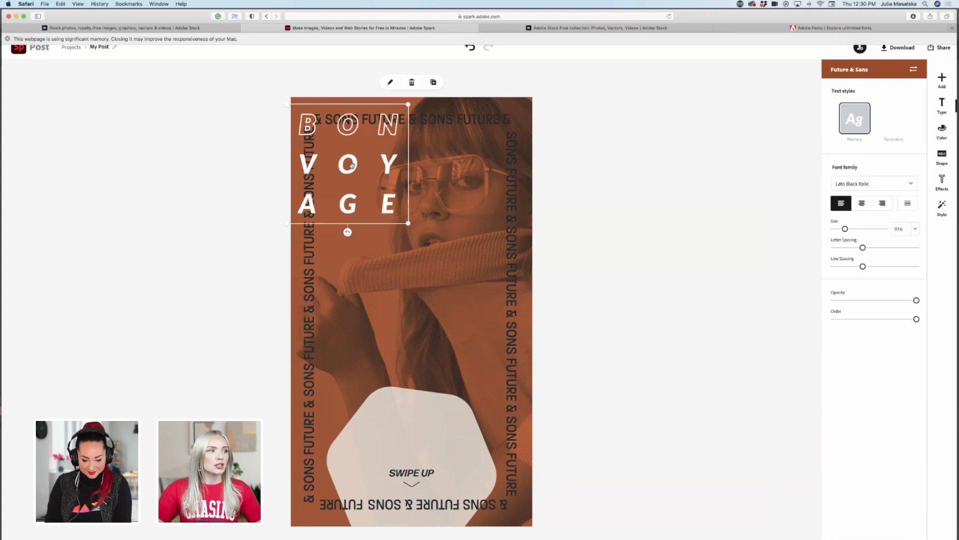
{"action": "left_click_drag", "start_coordinate": [356, 167], "coordinate": [412, 251]}
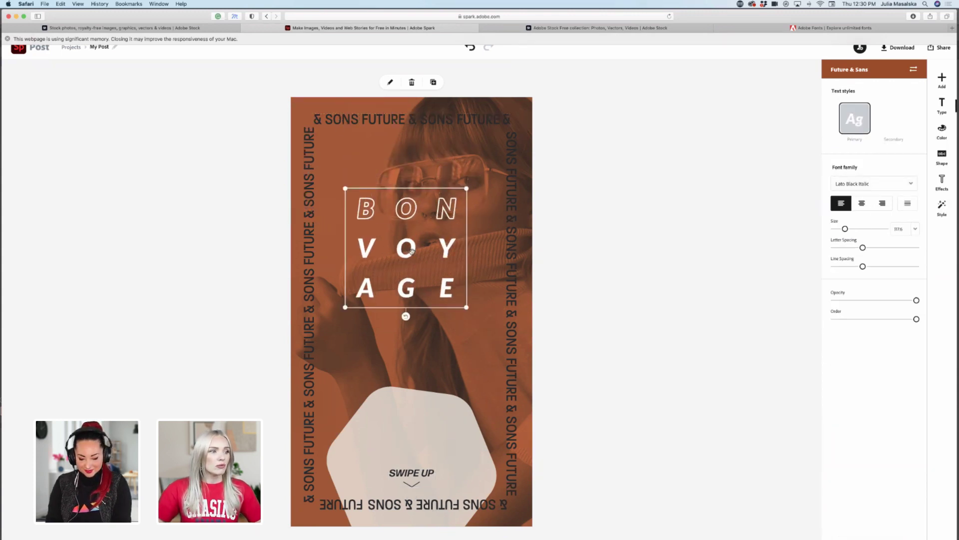
Replace the template's wording with SALE on three lines and move the text up over the model's face
{"action": "double_click", "coordinate": [411, 251]}
{"action": "type", "text": "SALE"}
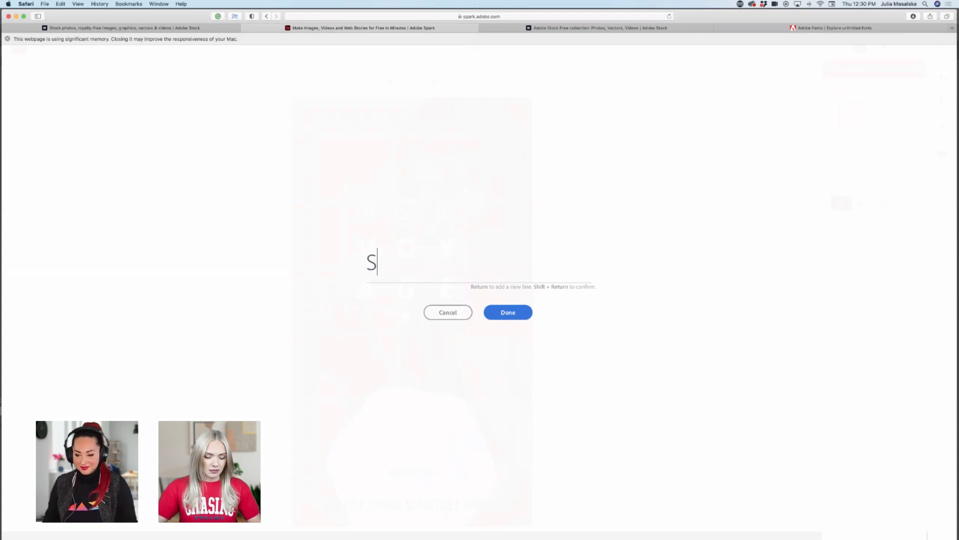
{"action": "key", "text": "Return"}
{"action": "type", "text": "SALE"}
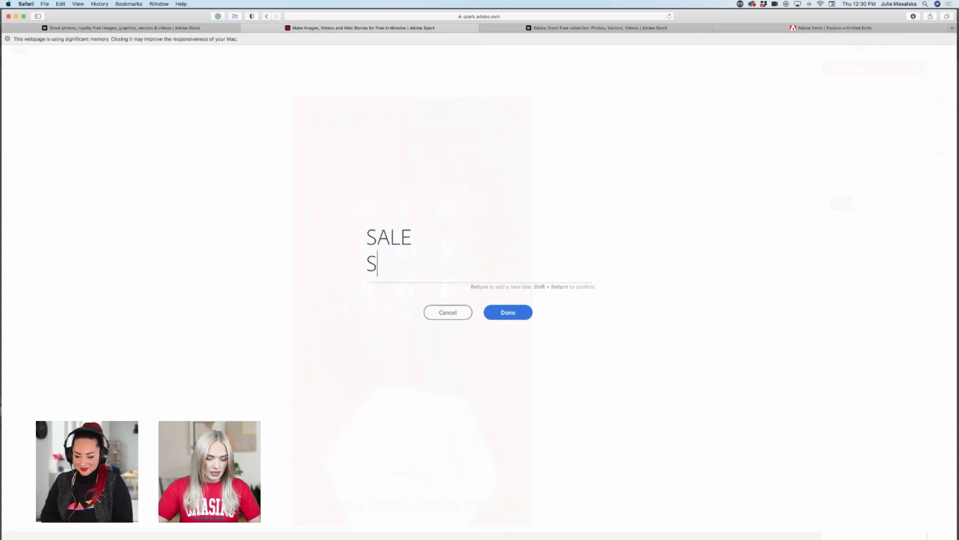
{"action": "key", "text": "Return"}
{"action": "type", "text": "SALE"}
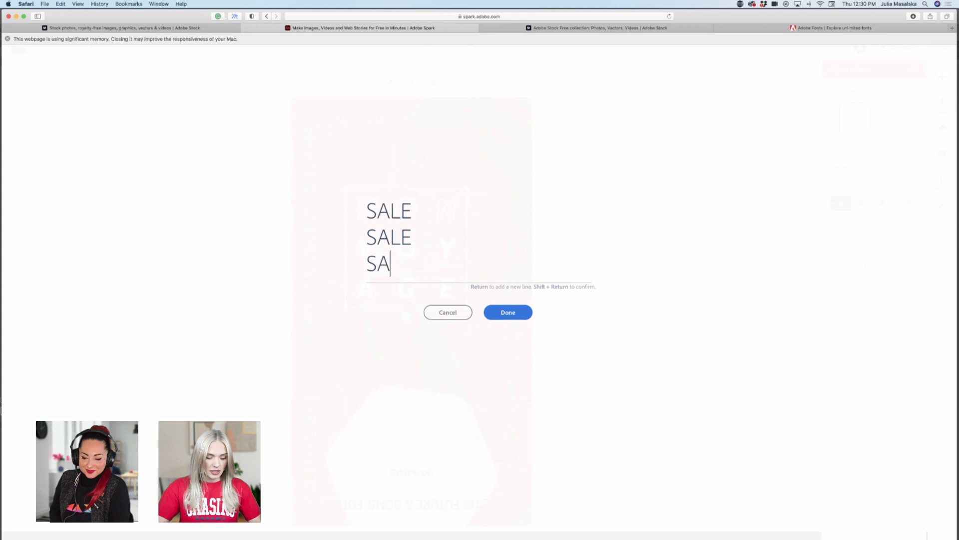
{"action": "left_click", "coordinate": [517, 312]}
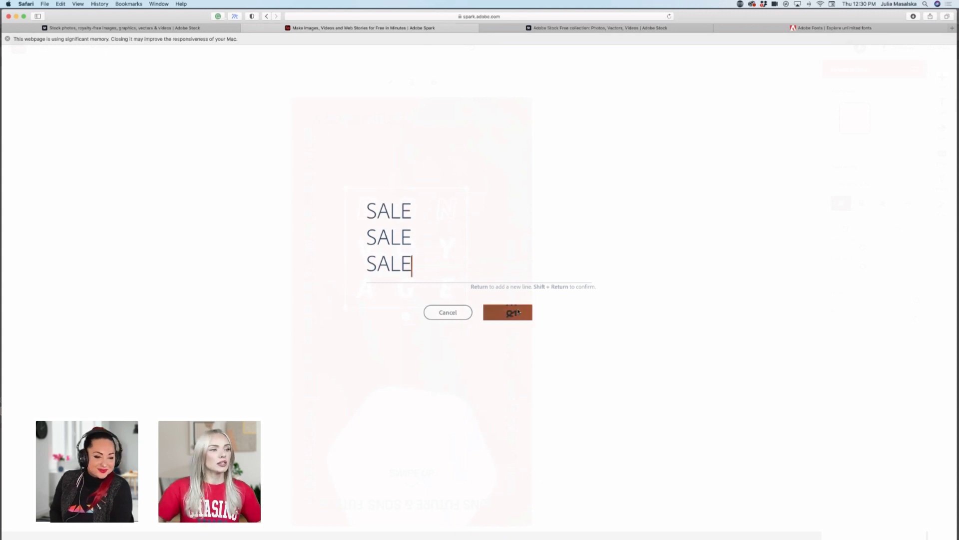
{"action": "left_click_drag", "start_coordinate": [426, 281], "coordinate": [431, 227]}
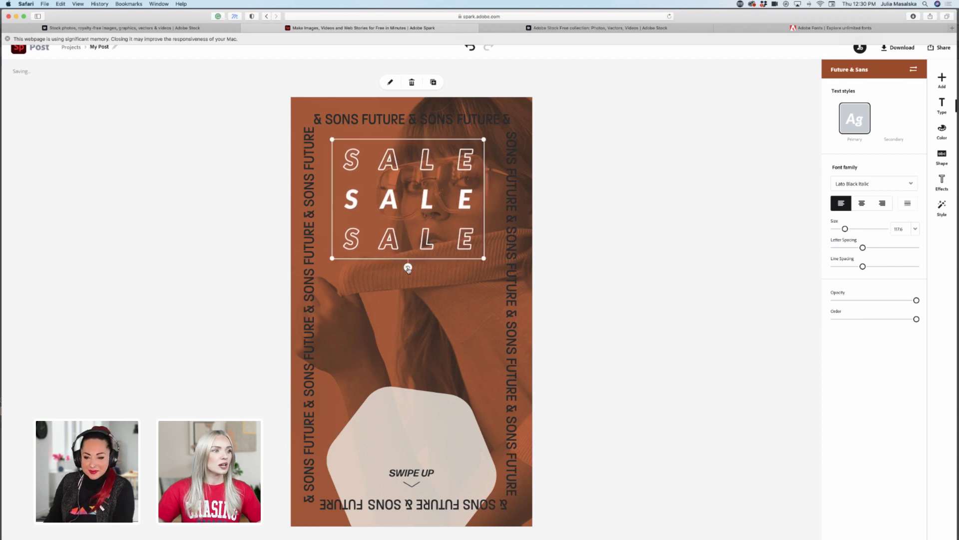
Try the SALE text enlarged and tilted diagonally across the photo, and rotate it back to horizontal
{"action": "left_click_drag", "start_coordinate": [408, 268], "coordinate": [444, 243]}
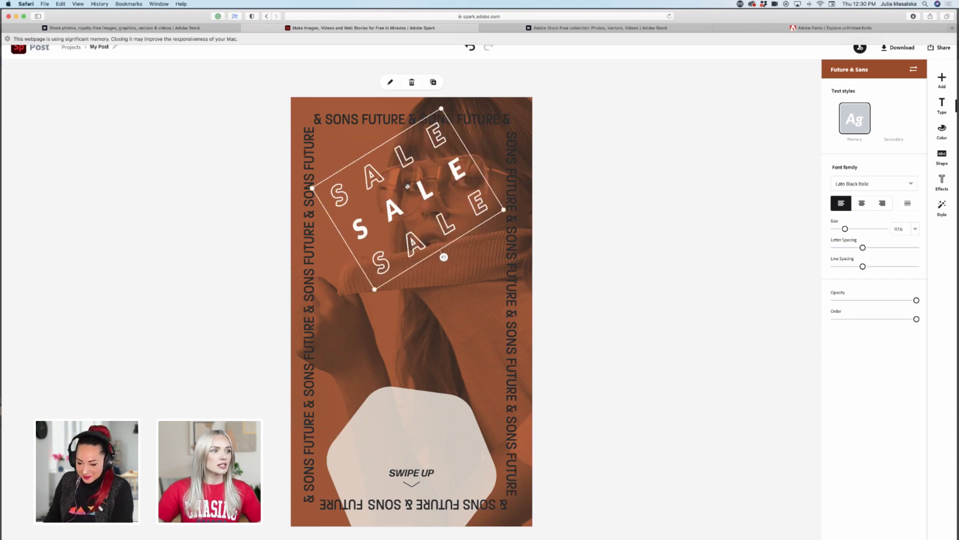
{"action": "left_click_drag", "start_coordinate": [408, 187], "coordinate": [371, 172]}
{"action": "left_click_drag", "start_coordinate": [316, 379], "coordinate": [302, 373]}
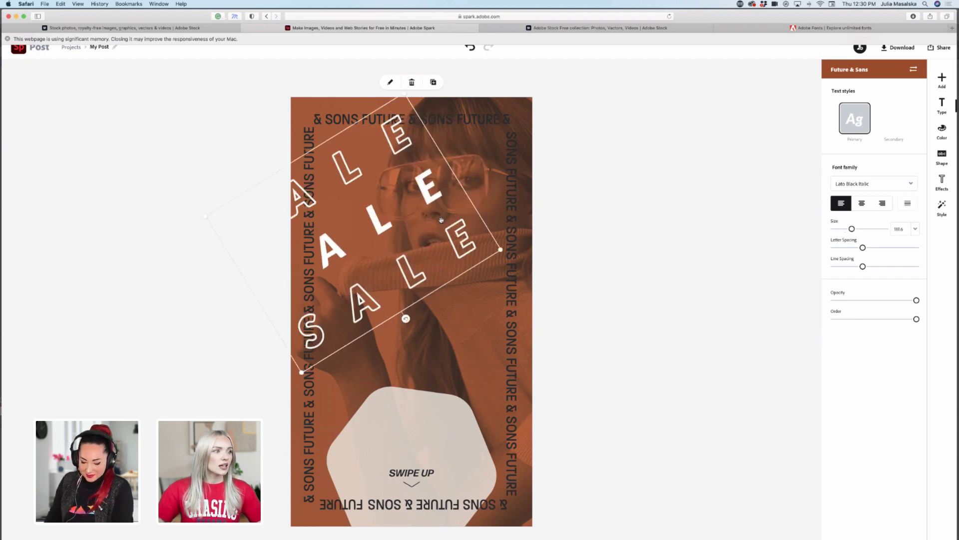
{"action": "left_click_drag", "start_coordinate": [387, 218], "coordinate": [441, 197]}
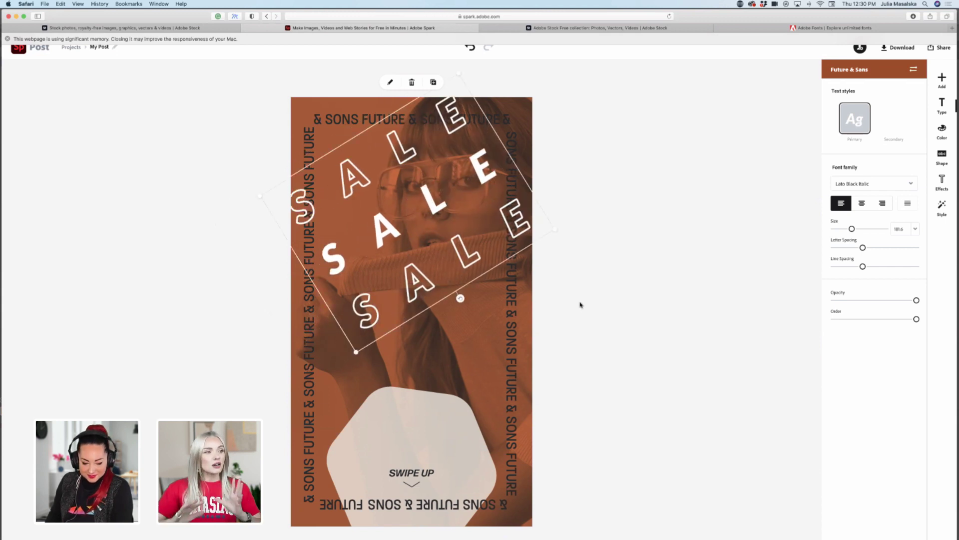
{"action": "left_click_drag", "start_coordinate": [460, 299], "coordinate": [407, 313]}
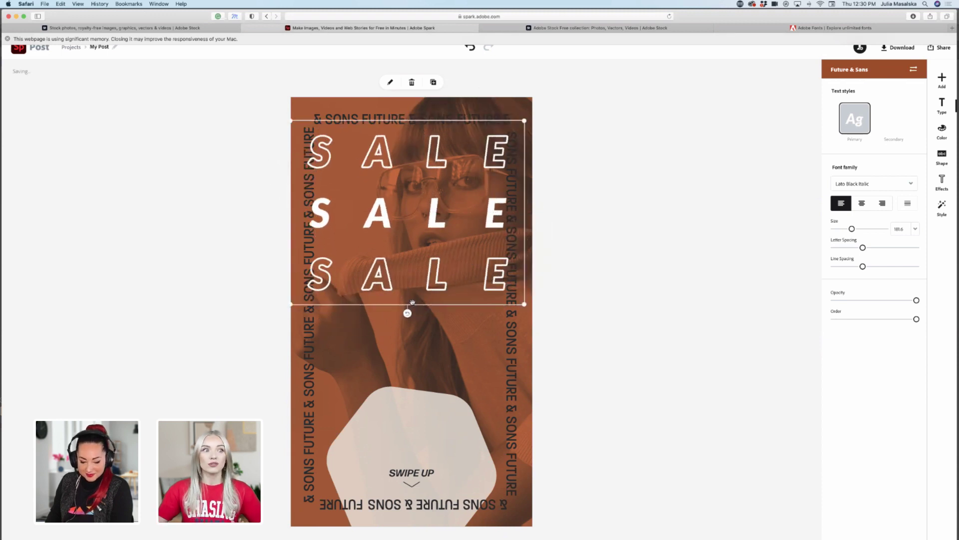
Scale the SALE text down to a size of about 130 and fit it inside the upper part of the frame
{"action": "left_click_drag", "start_coordinate": [291, 120], "coordinate": [351, 154]}
{"action": "left_click_drag", "start_coordinate": [418, 183], "coordinate": [391, 166]}
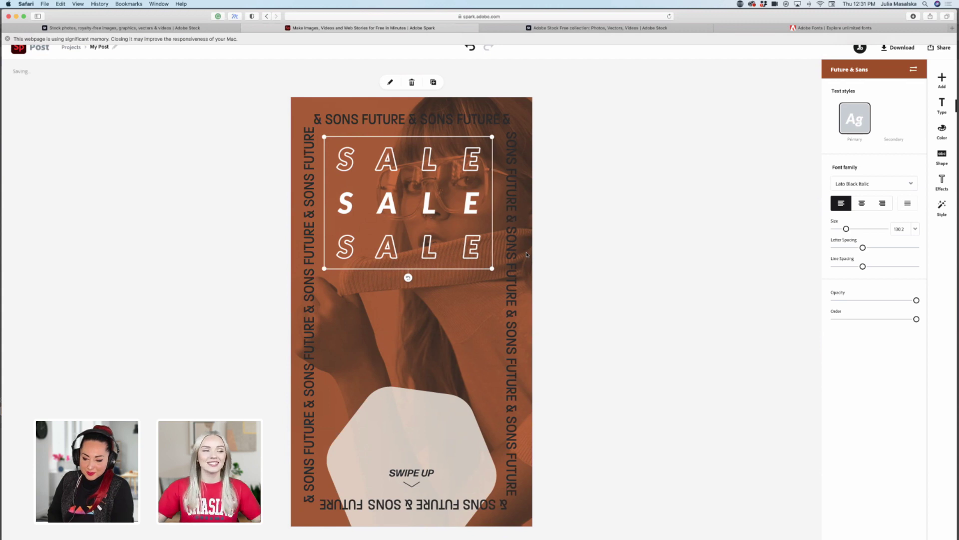
{"action": "left_click", "coordinate": [567, 306]}
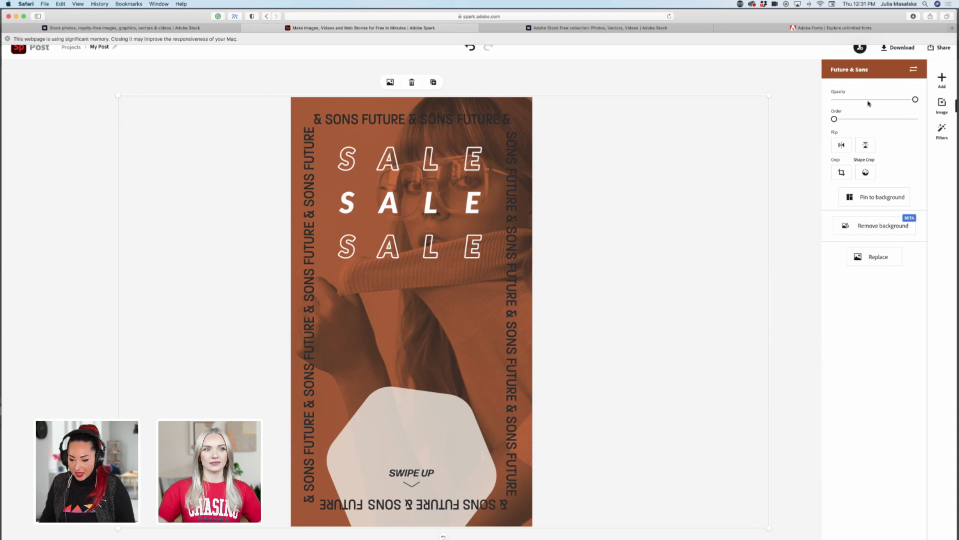
{"action": "left_click", "coordinate": [942, 79]}
{"action": "left_click", "coordinate": [943, 79]}
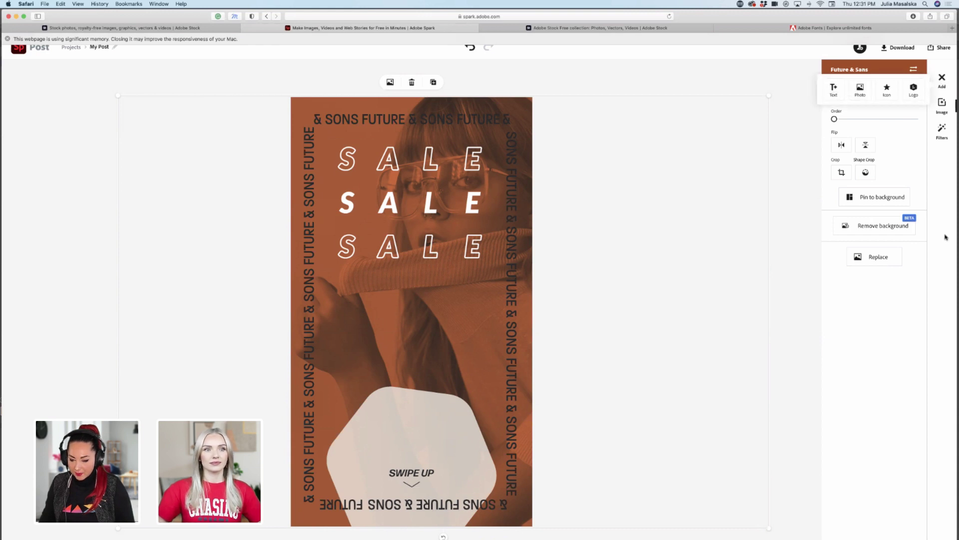
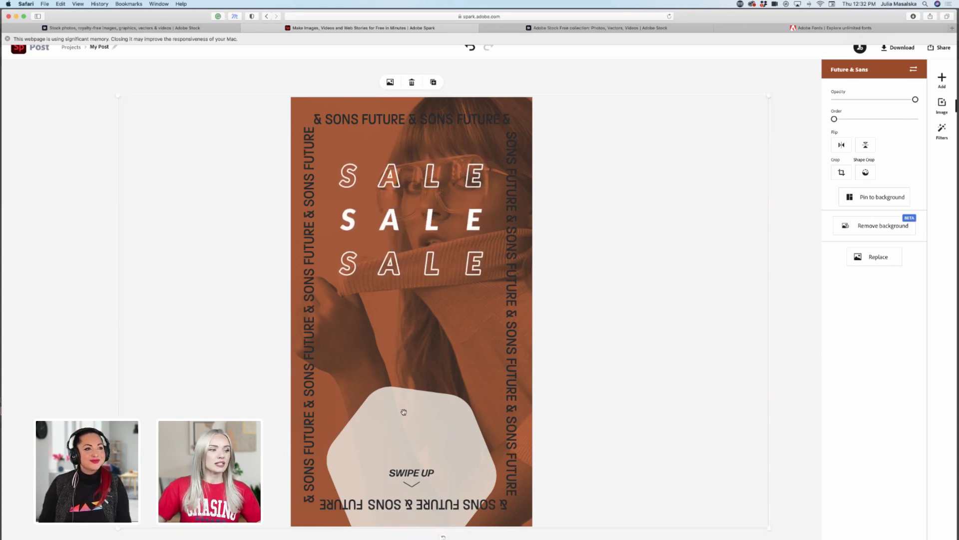
{"action": "left_click_drag", "start_coordinate": [401, 413], "coordinate": [404, 411]}
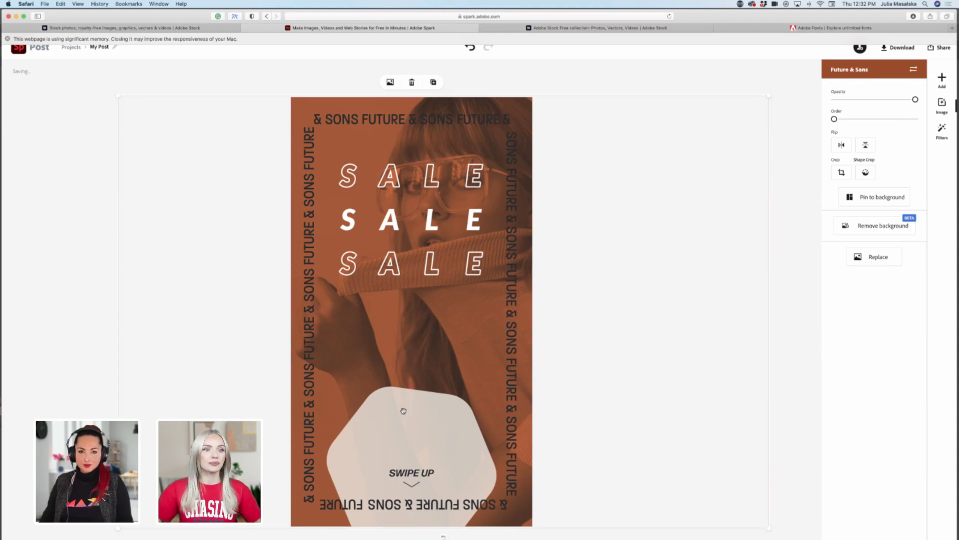
Select the SALE text together with the text frame and center-align them horizontally
{"action": "left_click", "coordinate": [426, 264]}
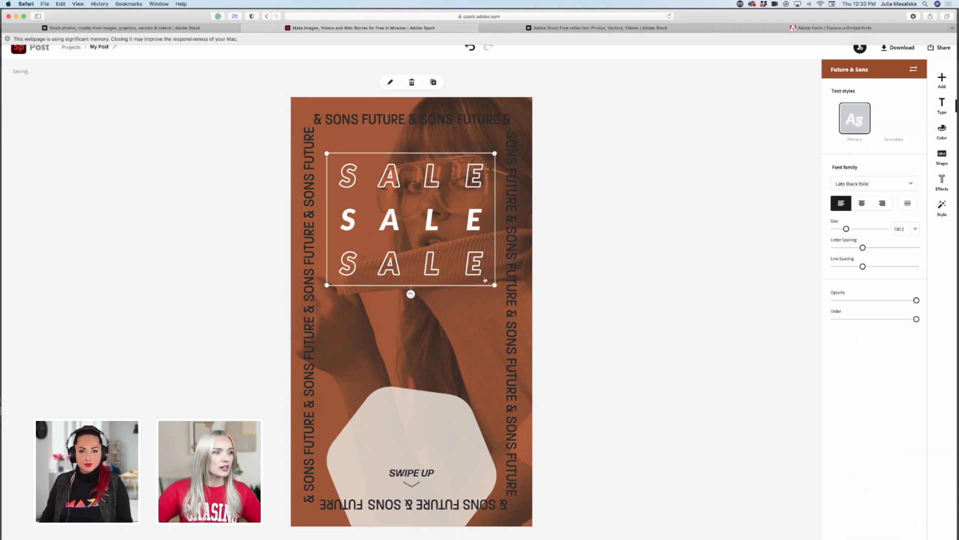
{"action": "left_click", "coordinate": [513, 286], "text": "shift"}
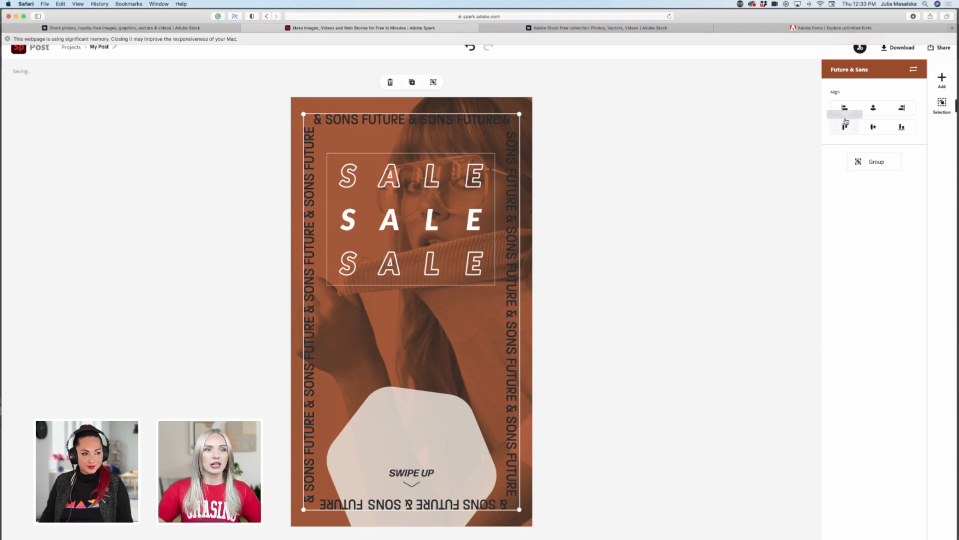
{"action": "left_click", "coordinate": [874, 109]}
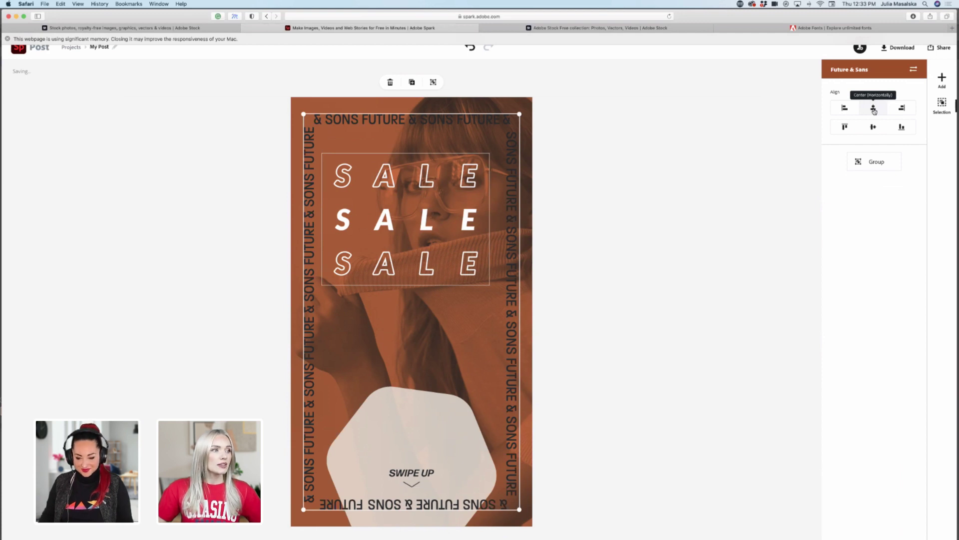
Nudge the SALE text slightly to the right within the text frame and check its alignment by selecting both together
{"action": "left_click", "coordinate": [521, 259]}
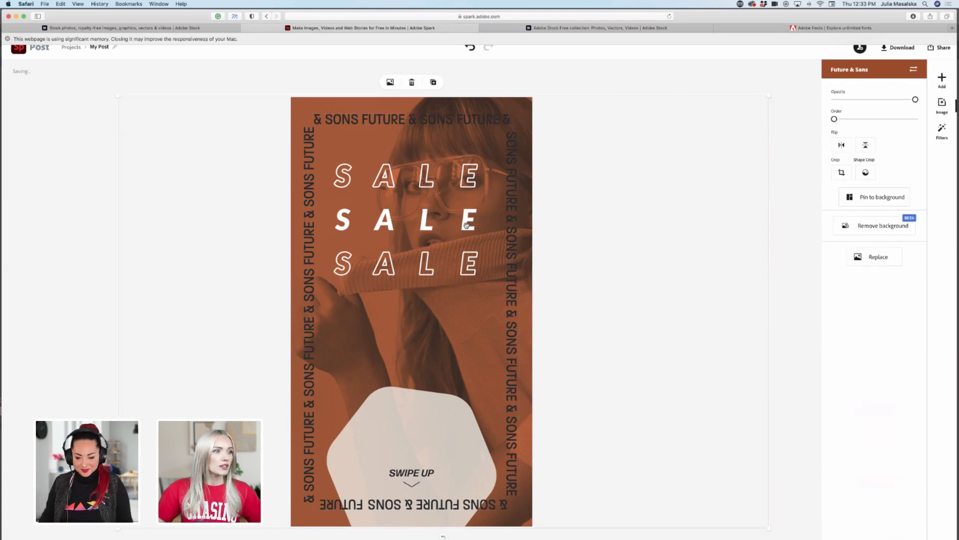
{"action": "left_click_drag", "start_coordinate": [467, 226], "coordinate": [473, 225]}
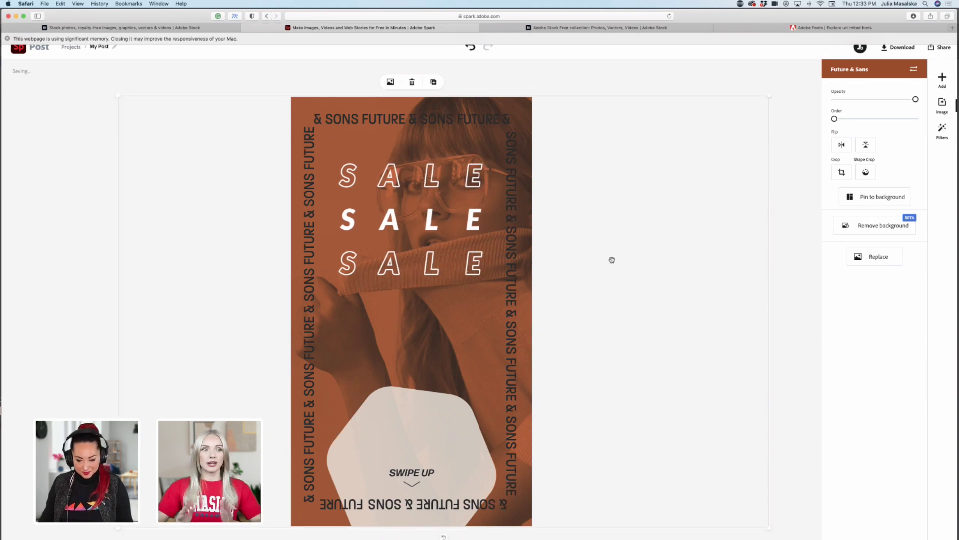
{"action": "left_click", "coordinate": [475, 184]}
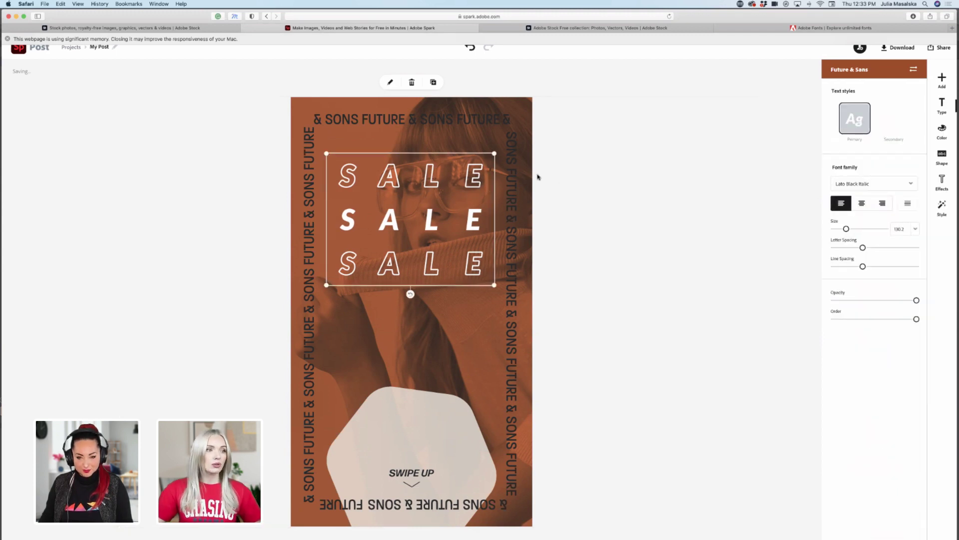
{"action": "left_click", "coordinate": [511, 183], "text": "shift"}
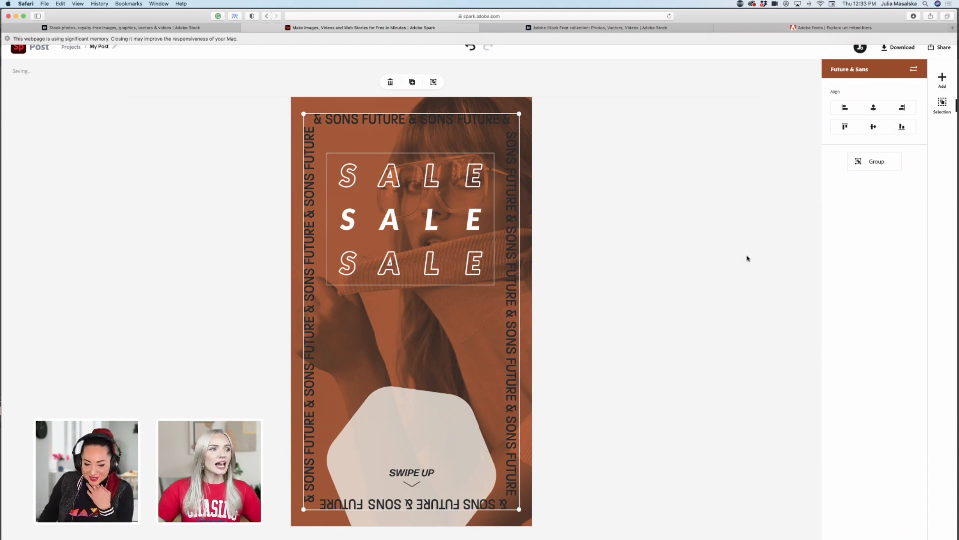
{"action": "left_click", "coordinate": [788, 245]}
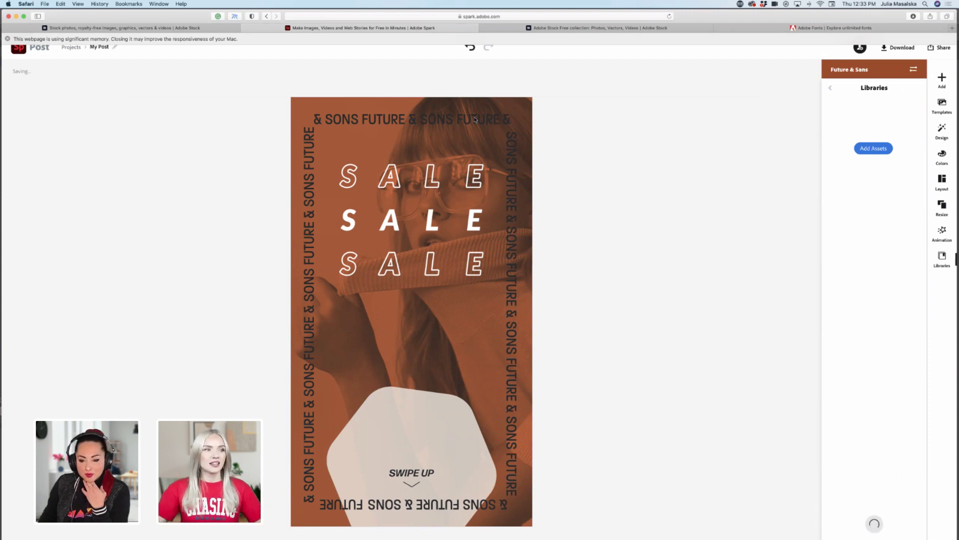
Move the SALE text down below the model's face, between her mouth and the swipe-up shape, keeping it centered in the frame
{"action": "left_click", "coordinate": [578, 241]}
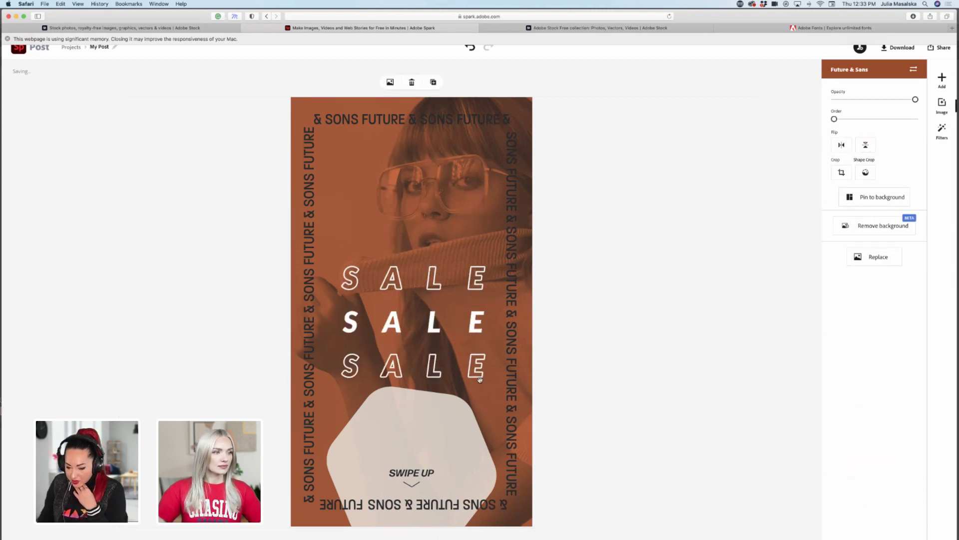
{"action": "left_click_drag", "start_coordinate": [479, 355], "coordinate": [480, 349]}
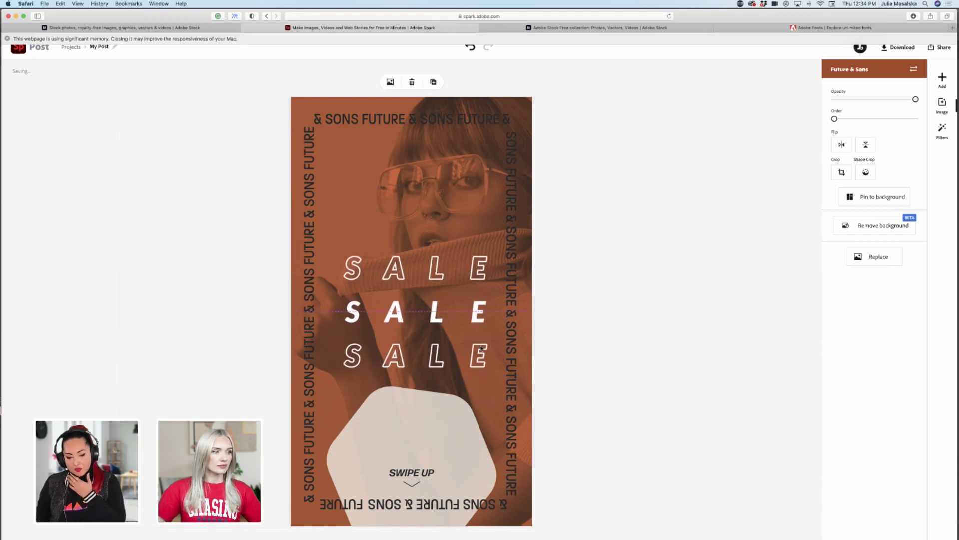
{"action": "left_click_drag", "start_coordinate": [479, 348], "coordinate": [478, 349]}
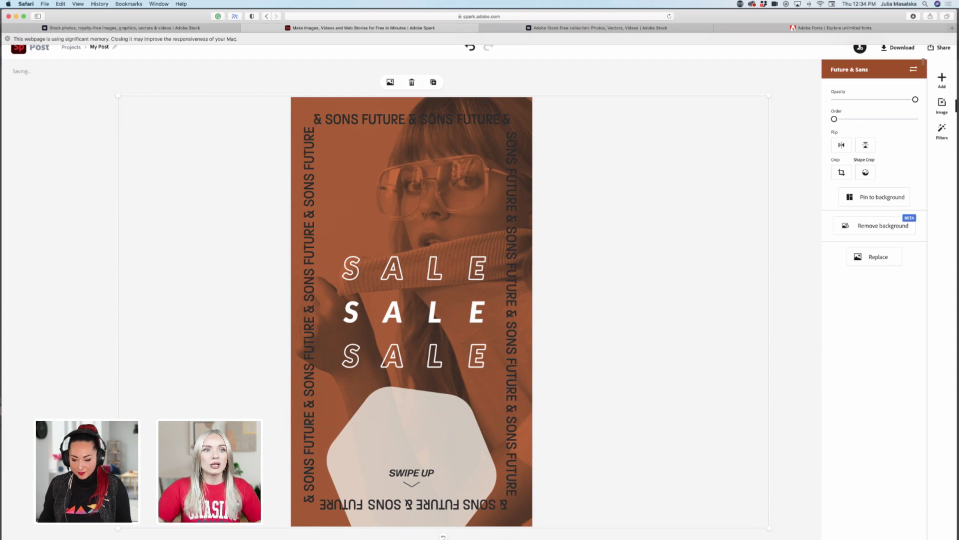
Look through the icon library and replace the search term singer with SALE
{"action": "left_click", "coordinate": [941, 79]}
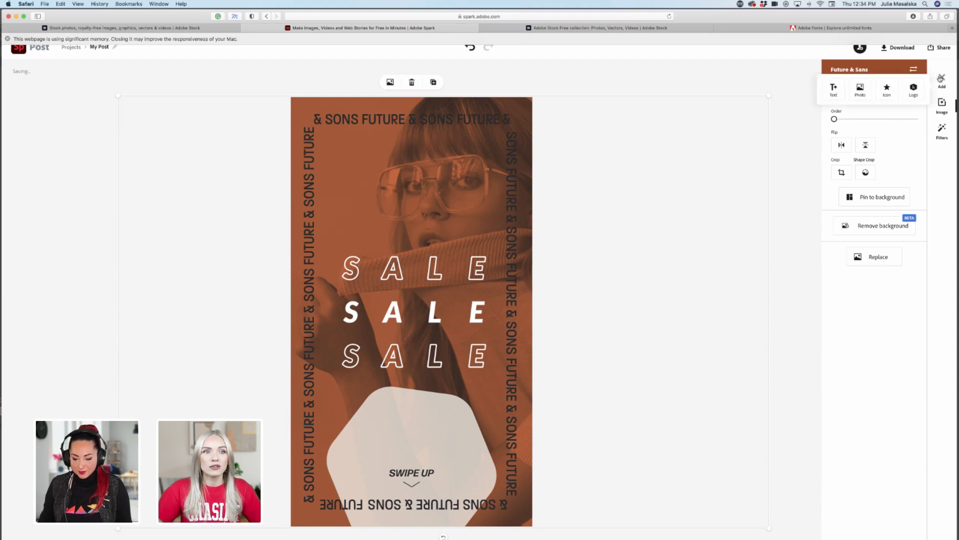
{"action": "left_click", "coordinate": [887, 90]}
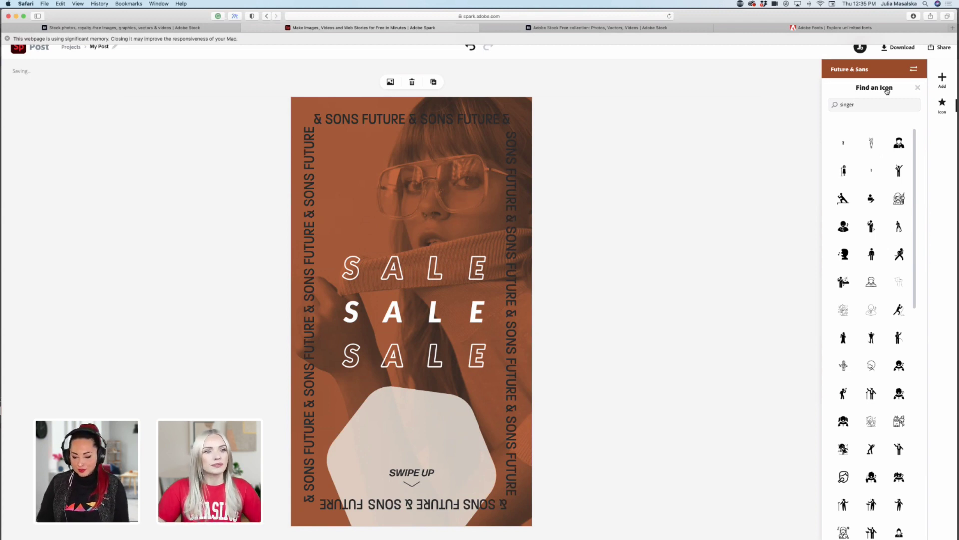
{"action": "scroll", "coordinate": [887, 288], "scroll_direction": "down", "scroll_amount": 8}
{"action": "scroll", "coordinate": [888, 287], "scroll_direction": "down", "scroll_amount": 9}
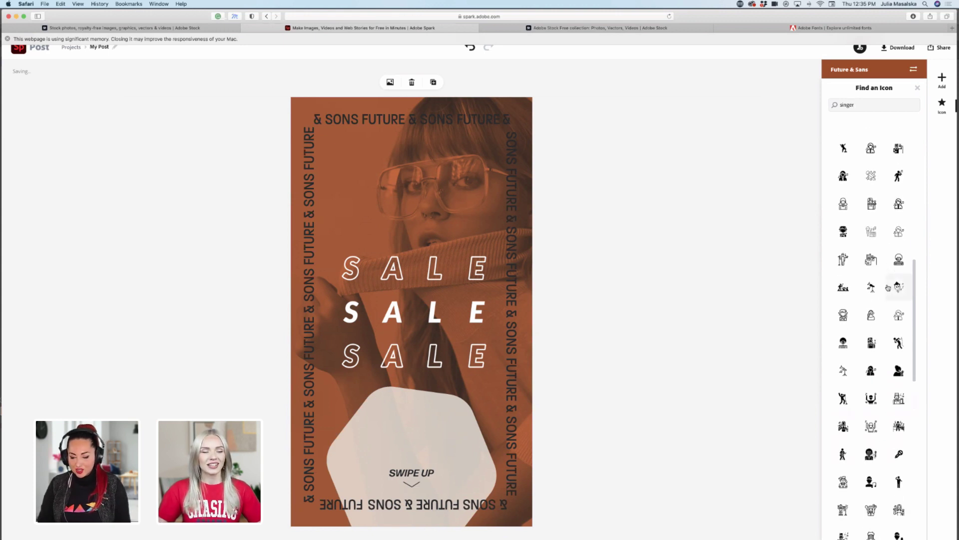
{"action": "scroll", "coordinate": [888, 288], "scroll_direction": "up", "scroll_amount": 15}
{"action": "triple_click", "coordinate": [881, 113]}
{"action": "key", "text": "BackSpace"}
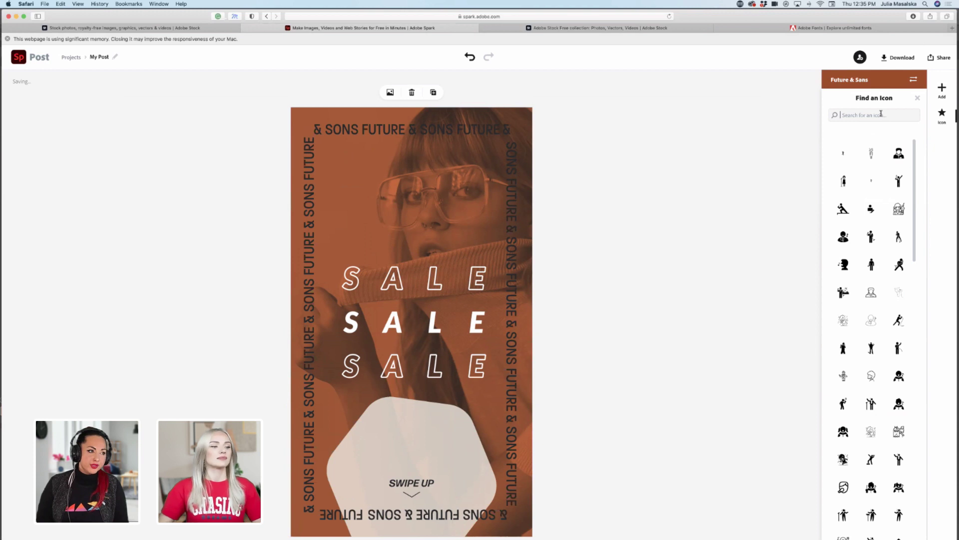
{"action": "type", "text": "SALE"}
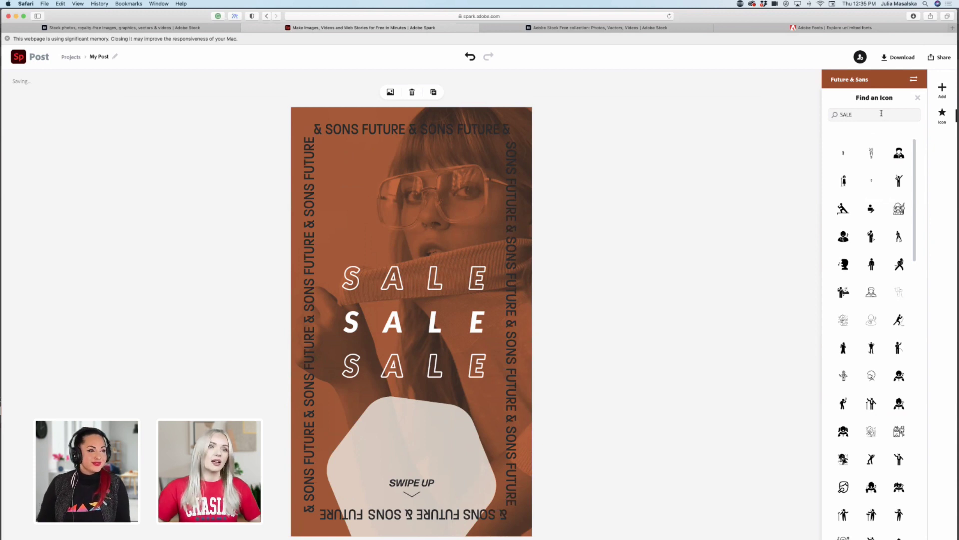
{"action": "left_click", "coordinate": [942, 88]}
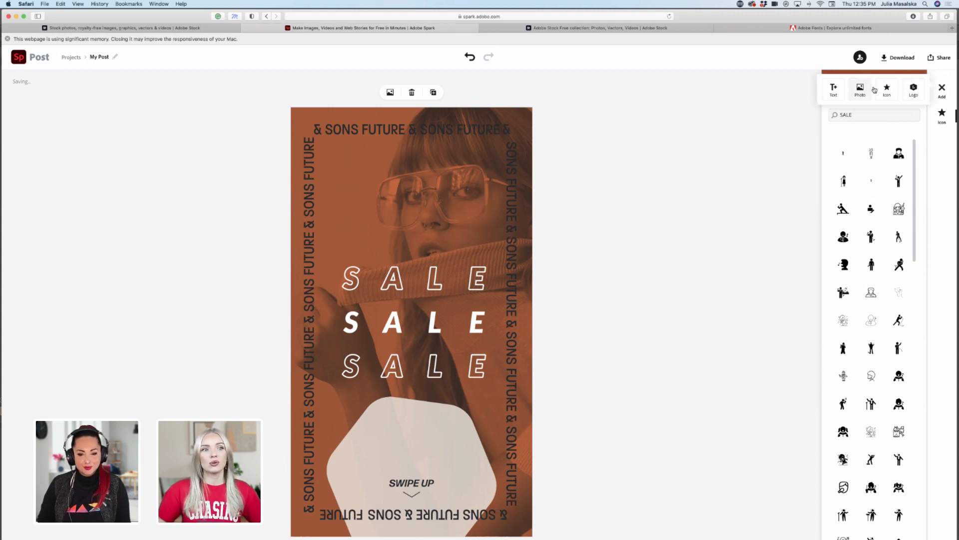
{"action": "left_click", "coordinate": [942, 89]}
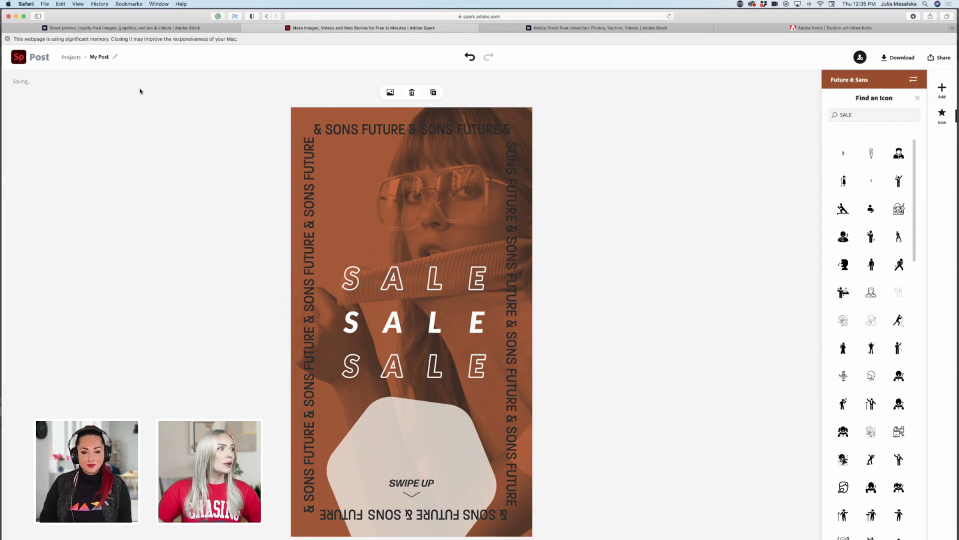
Reload the post page stuck on saving, agree to leave it, and return to the Projects overview
{"action": "left_click", "coordinate": [73, 58]}
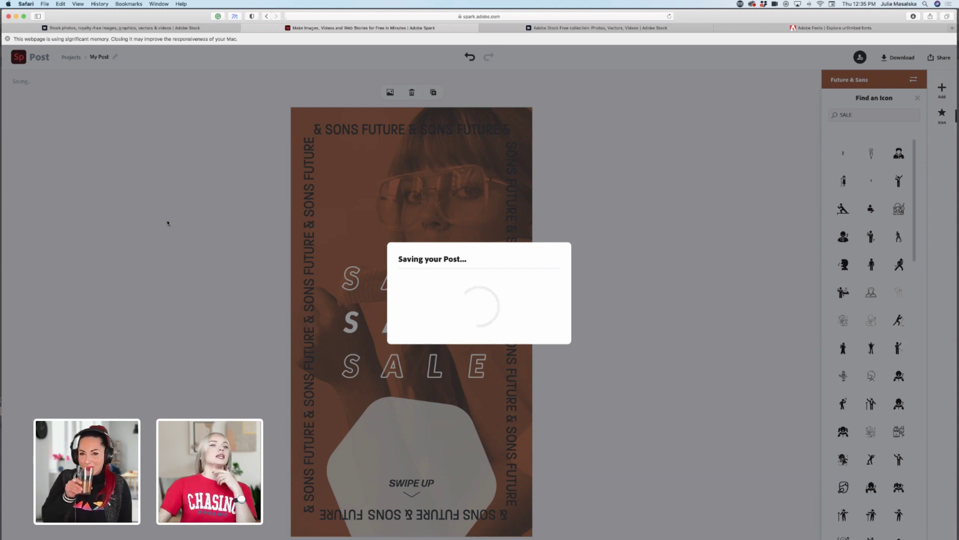
{"action": "left_click", "coordinate": [7, 38]}
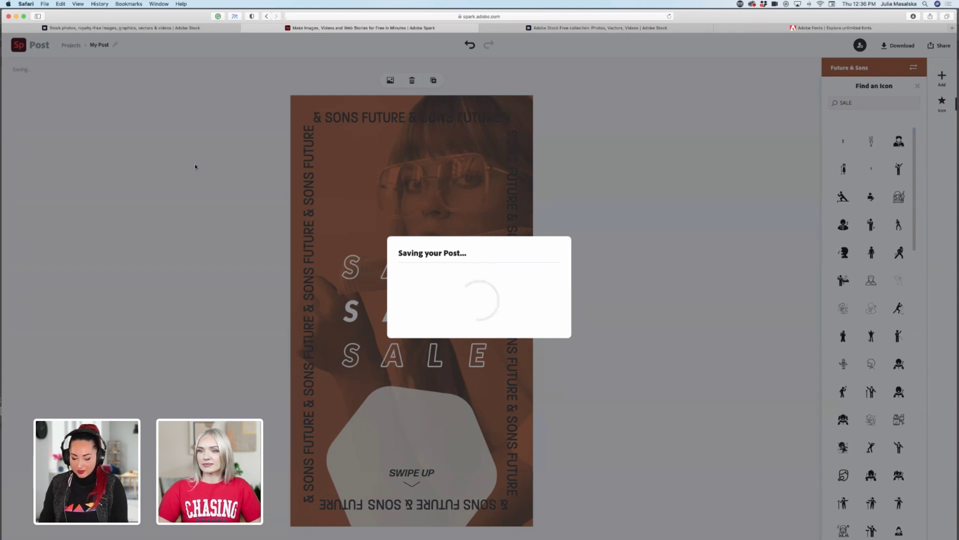
{"action": "left_click", "coordinate": [669, 17]}
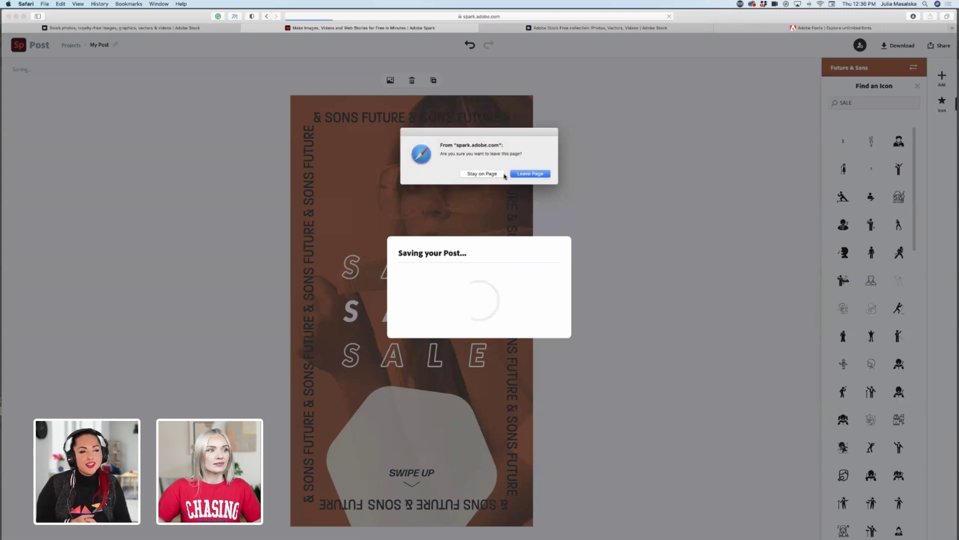
{"action": "left_click", "coordinate": [520, 176]}
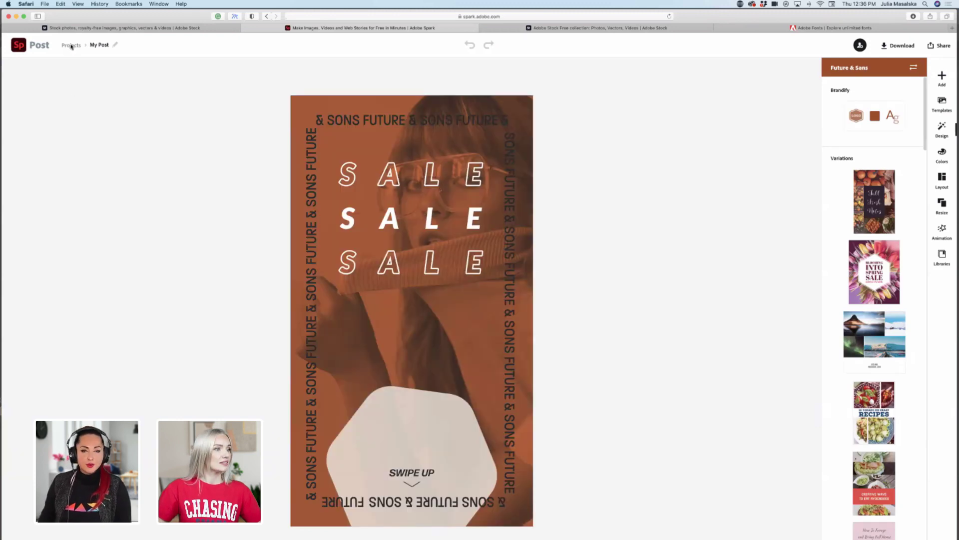
{"action": "left_click", "coordinate": [71, 45]}
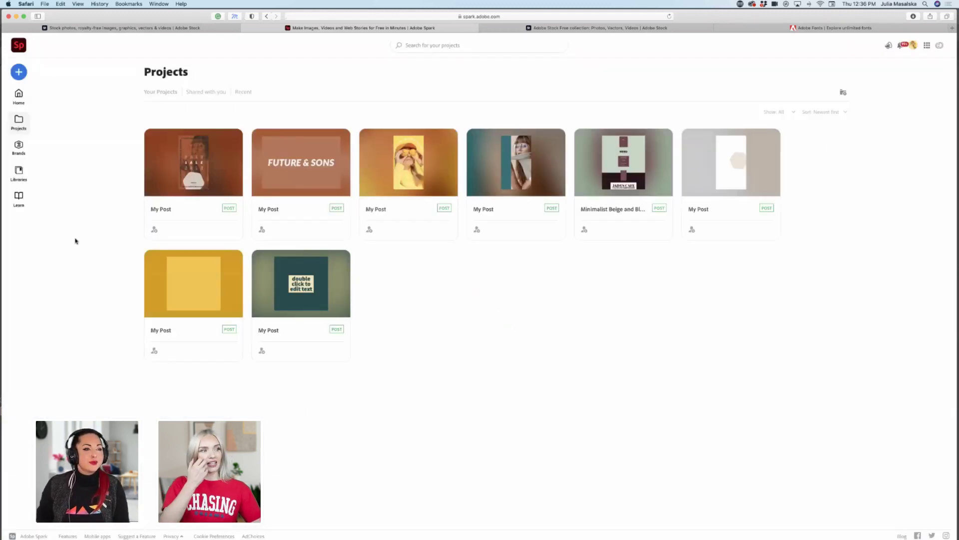
Examine the new brand form, its logo file selection and the list of project types that can be created
{"action": "left_click", "coordinate": [20, 146]}
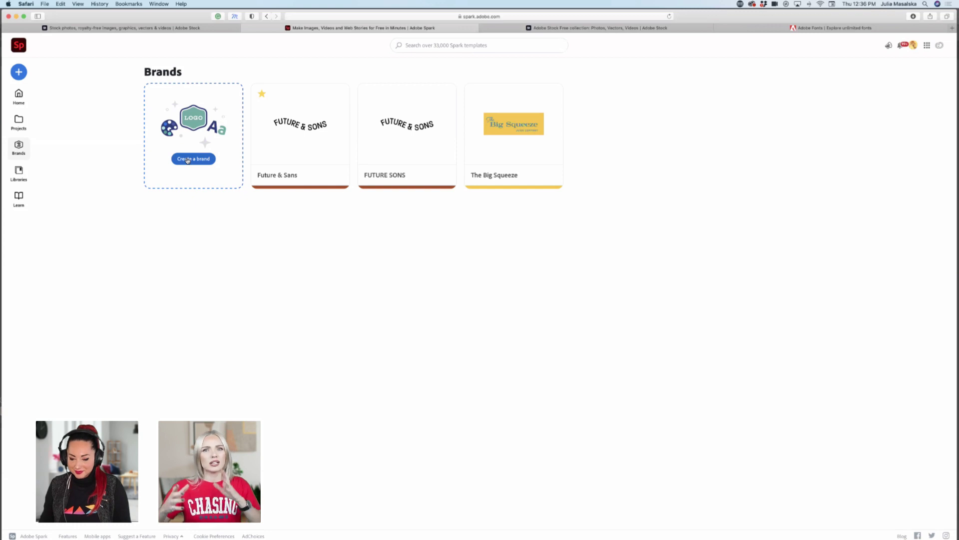
{"action": "left_click", "coordinate": [188, 159]}
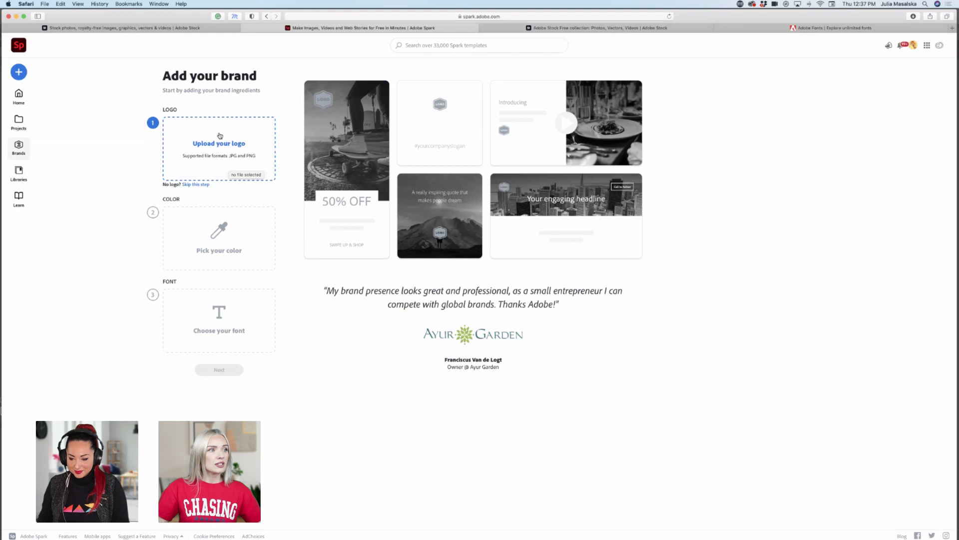
{"action": "left_click", "coordinate": [220, 144]}
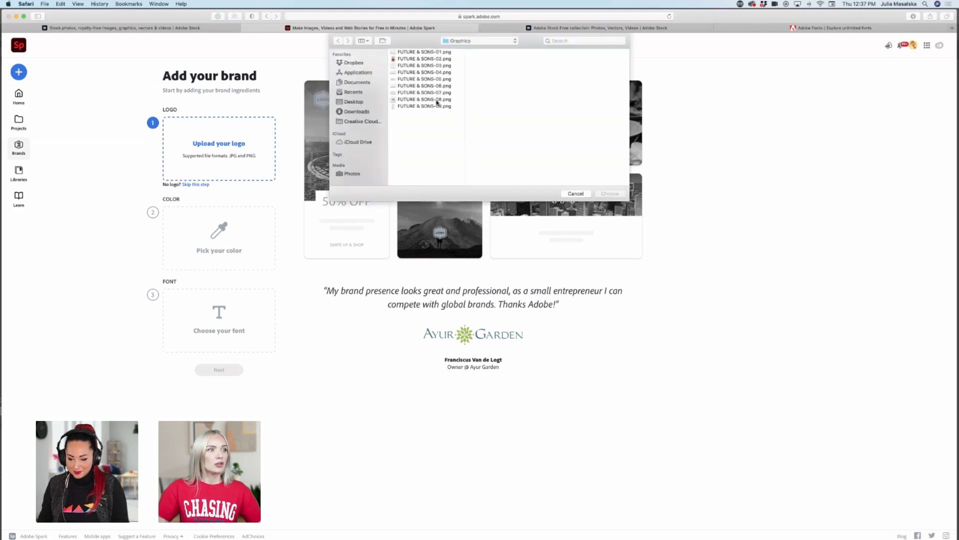
{"action": "left_click", "coordinate": [575, 194]}
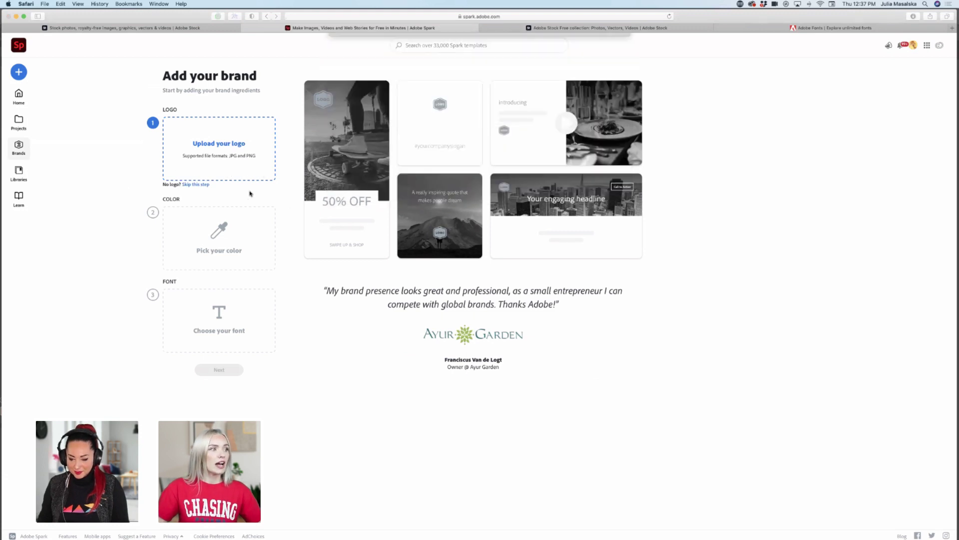
{"action": "left_click", "coordinate": [20, 73]}
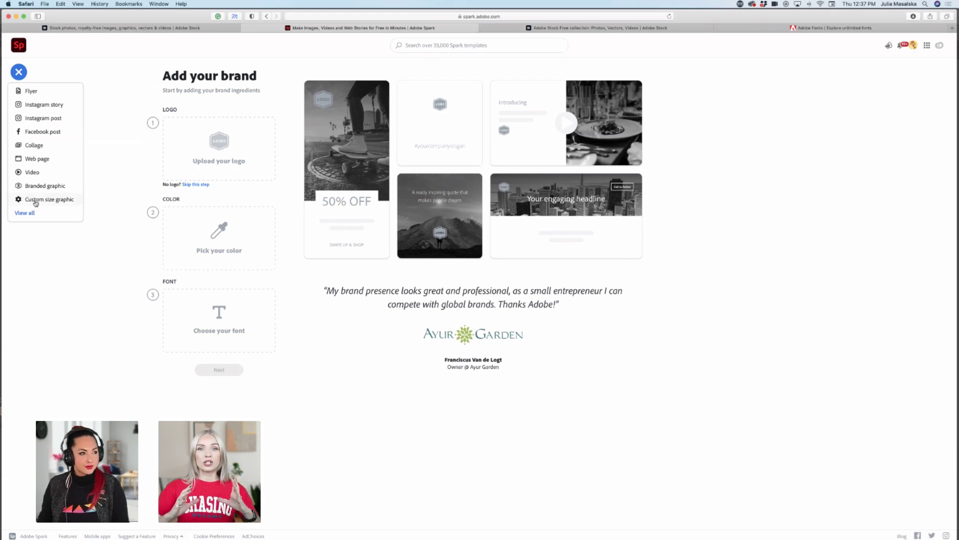
{"action": "left_click", "coordinate": [118, 193]}
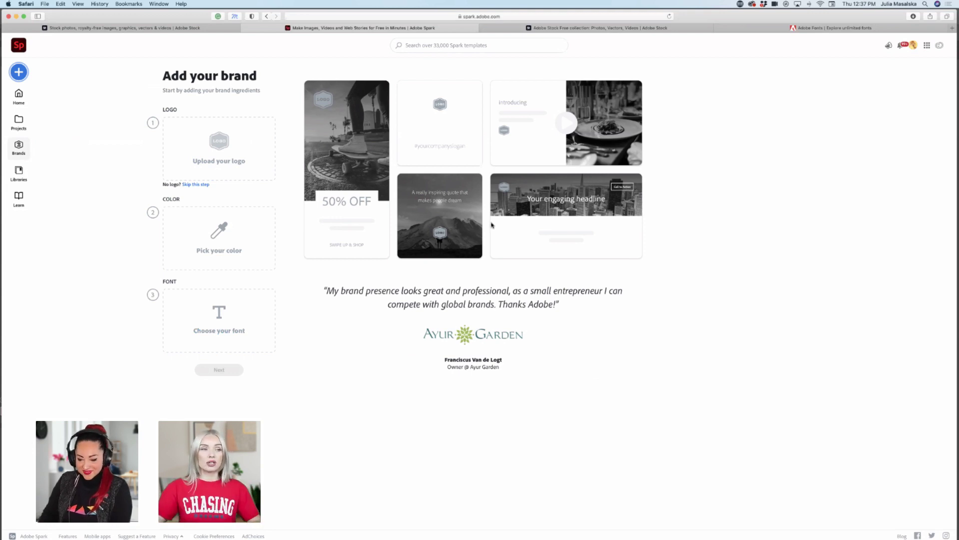
Open the Future & Sans brand and review its logos, colors, fonts and branded template options
{"action": "left_click", "coordinate": [14, 146]}
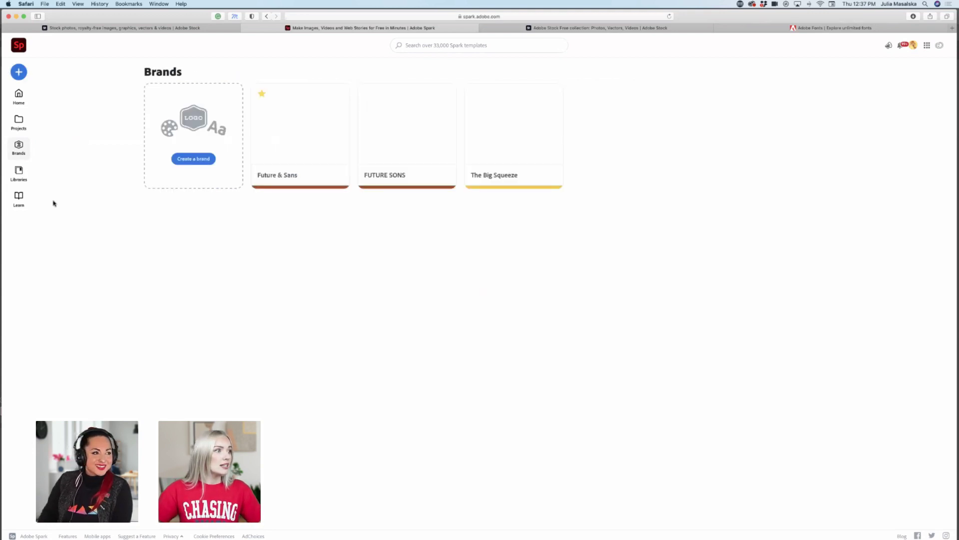
{"action": "mouse_move", "coordinate": [285, 139]}
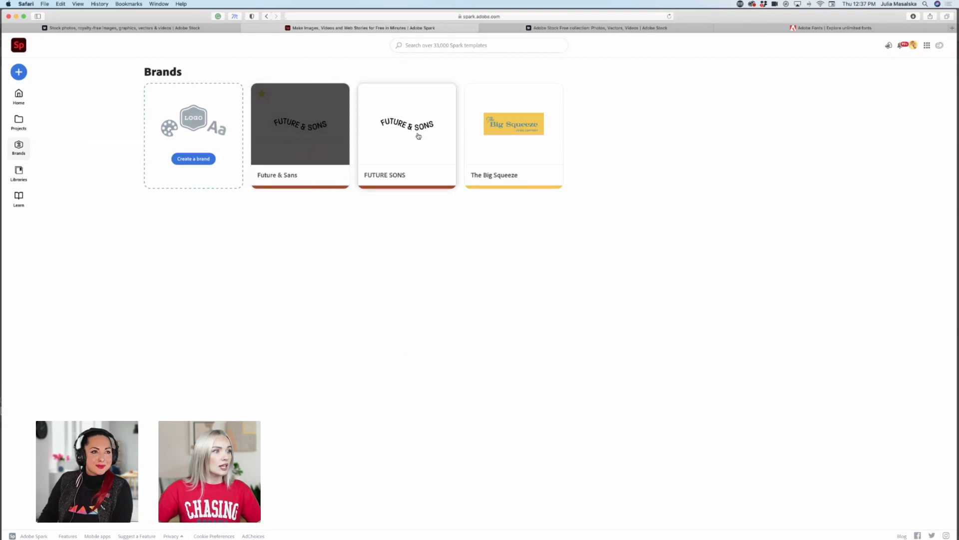
{"action": "left_click", "coordinate": [312, 131]}
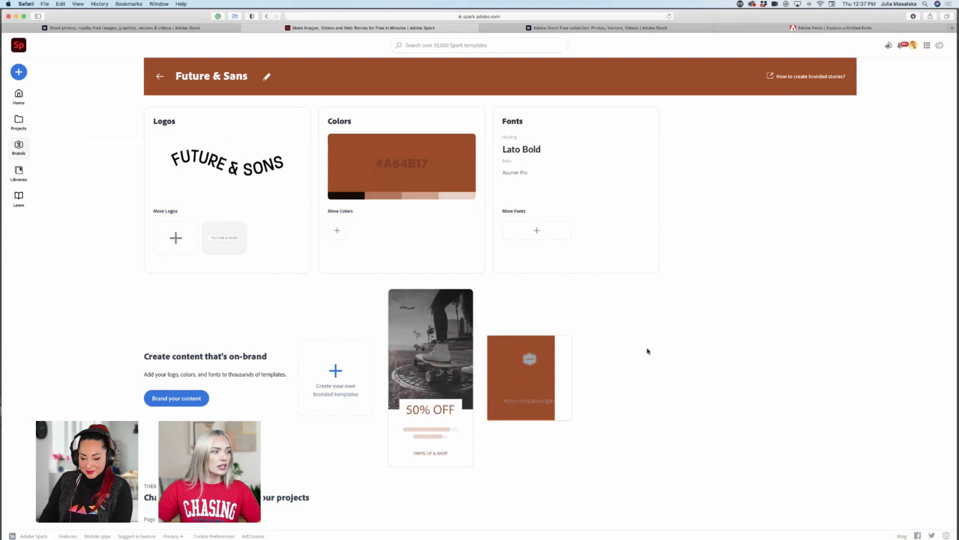
{"action": "scroll", "coordinate": [647, 352], "scroll_direction": "down", "scroll_amount": 1}
{"action": "scroll", "coordinate": [647, 351], "scroll_direction": "down", "scroll_amount": 3}
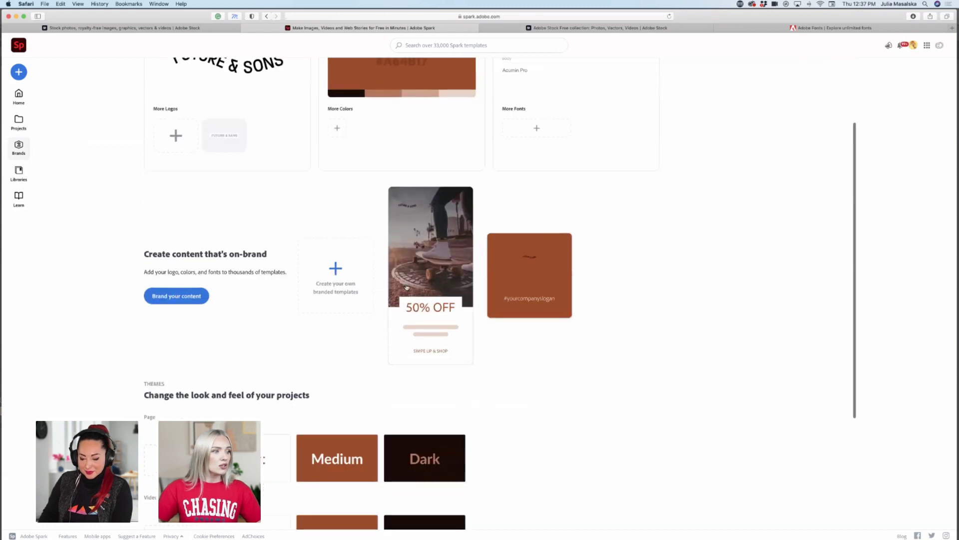
Create a custom branded template and enlarge the FUTURE & SONS logo, centering it near the top edge of the canvas
{"action": "left_click", "coordinate": [338, 279]}
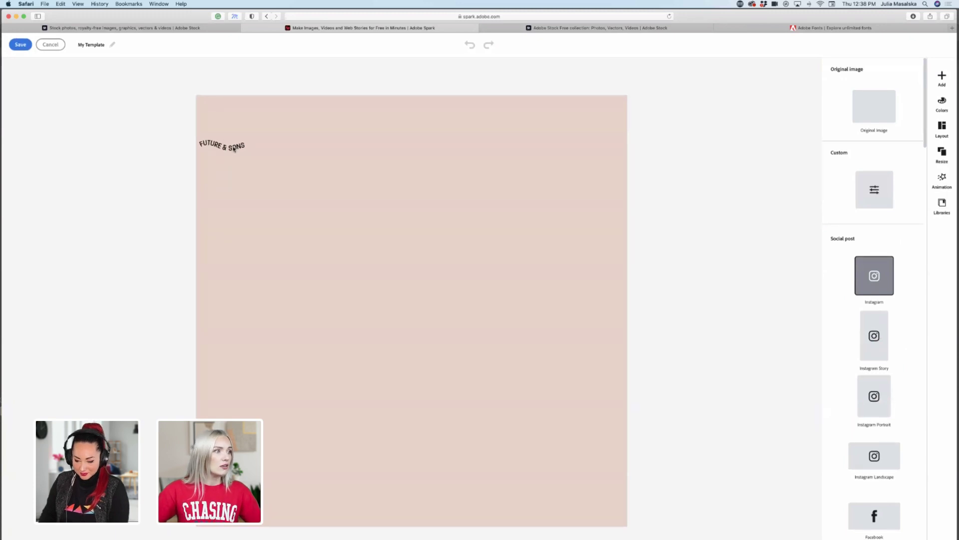
{"action": "left_click_drag", "start_coordinate": [233, 149], "coordinate": [502, 440]}
{"action": "left_click_drag", "start_coordinate": [466, 465], "coordinate": [437, 106]}
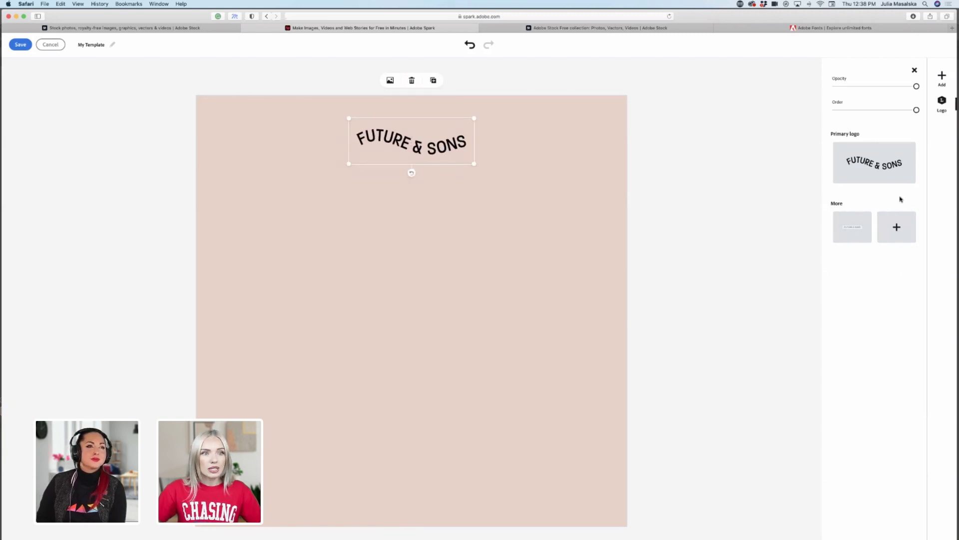
Find an Adobe Stock photo with the search Fashion and add the woman in sunglasses and leather jacket with raised arms
{"action": "left_click", "coordinate": [942, 76]}
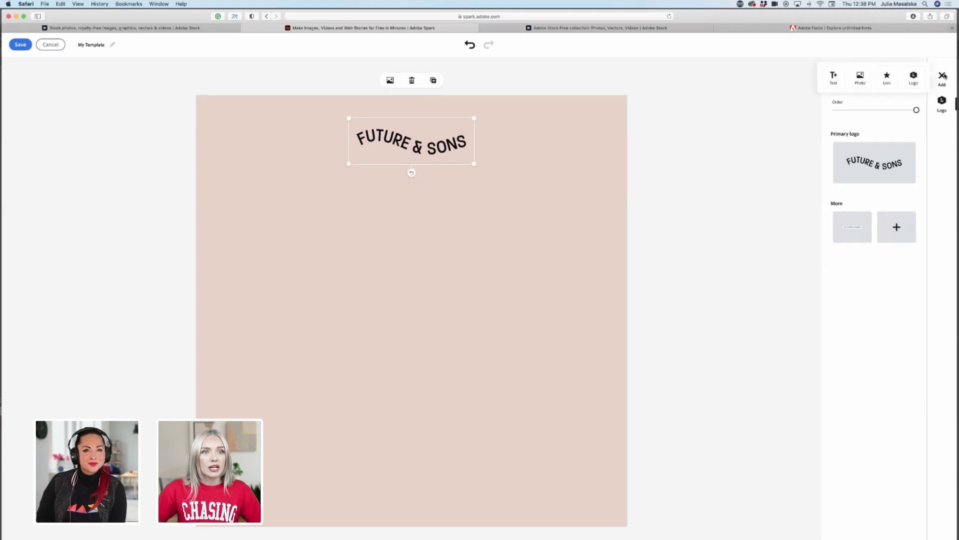
{"action": "left_click", "coordinate": [859, 78]}
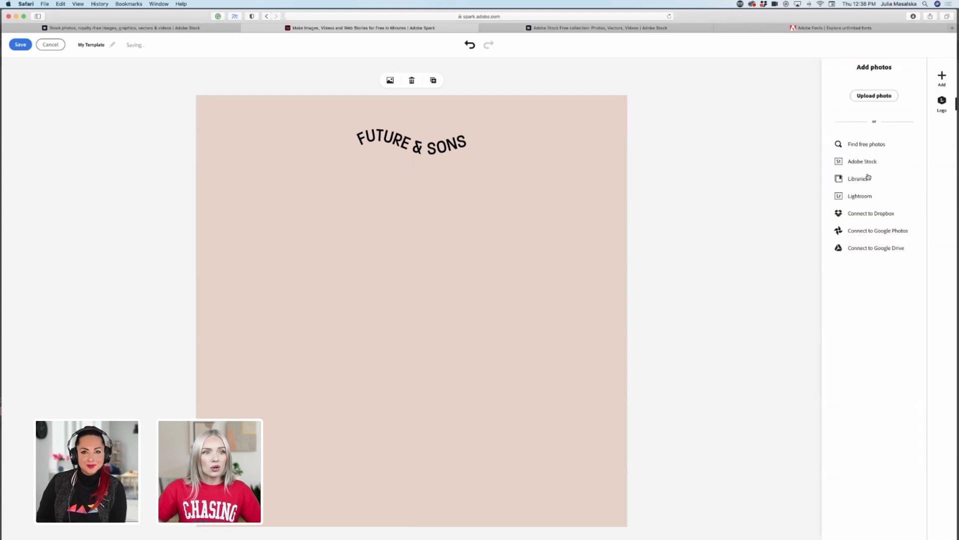
{"action": "left_click", "coordinate": [869, 162]}
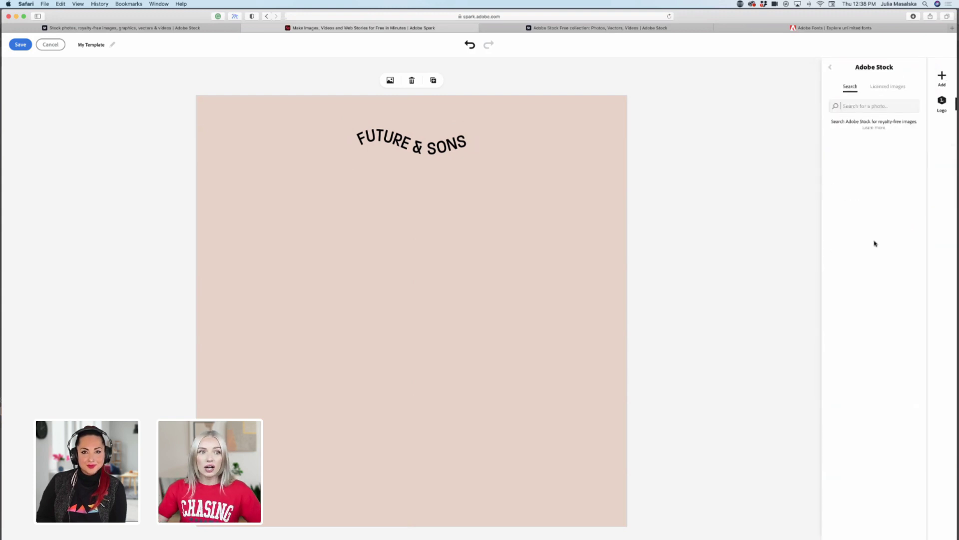
{"action": "left_click", "coordinate": [888, 106]}
{"action": "type", "text": "Fashion"}
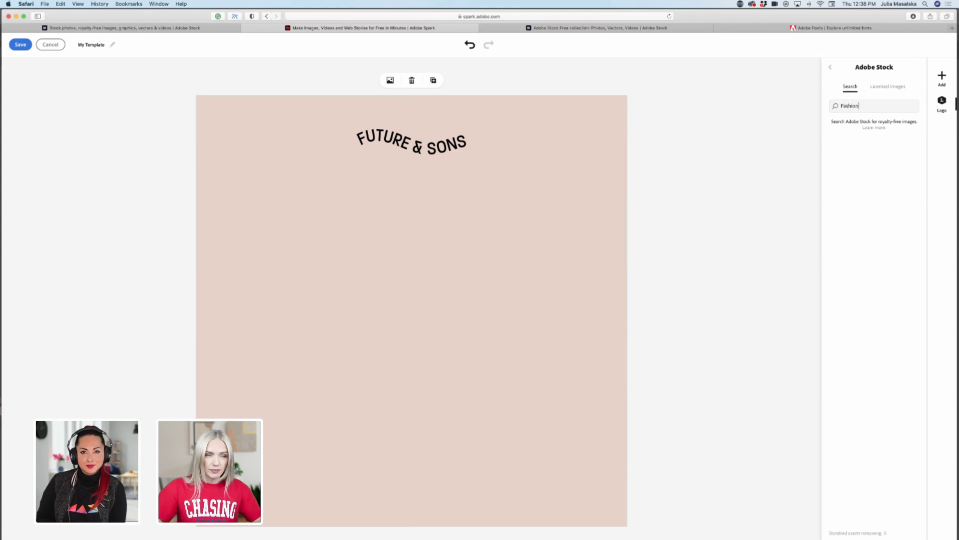
{"action": "key", "text": "Return"}
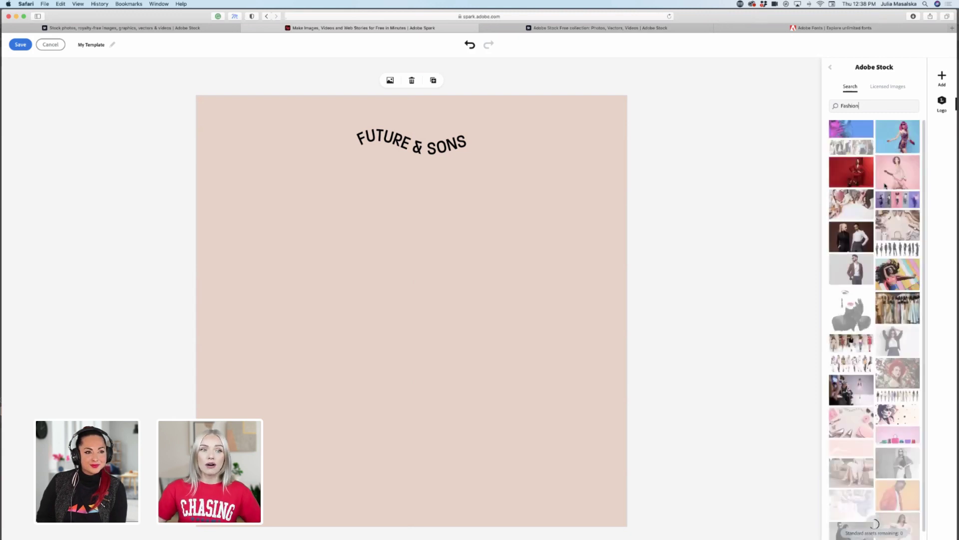
{"action": "scroll", "coordinate": [887, 231], "scroll_direction": "down", "scroll_amount": 1}
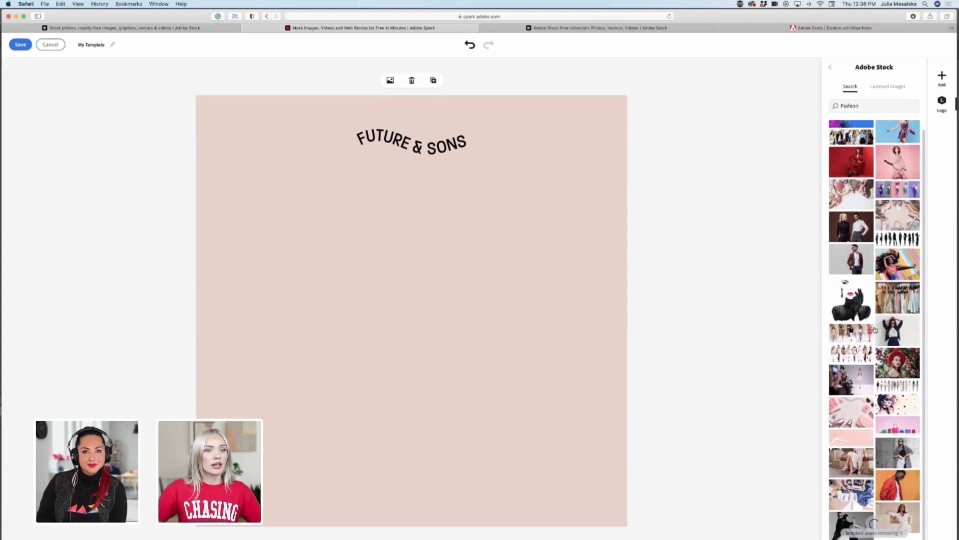
{"action": "left_click", "coordinate": [891, 329]}
{"action": "left_click", "coordinate": [526, 332]}
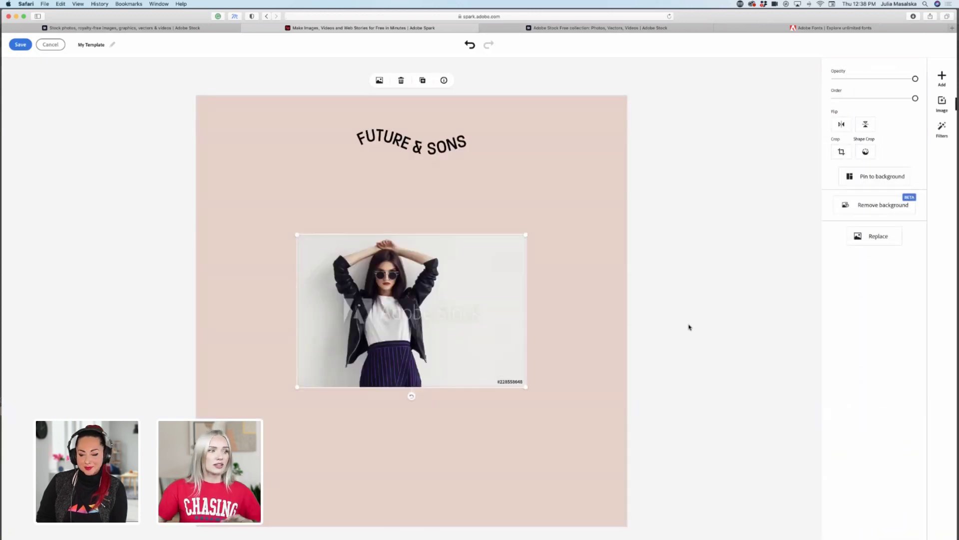
Enlarge the photo into a full-canvas backdrop behind the FUTURE & SONS logo, with the logo near the canvas's lower-right corner
{"action": "left_click_drag", "start_coordinate": [526, 235], "coordinate": [706, 98]}
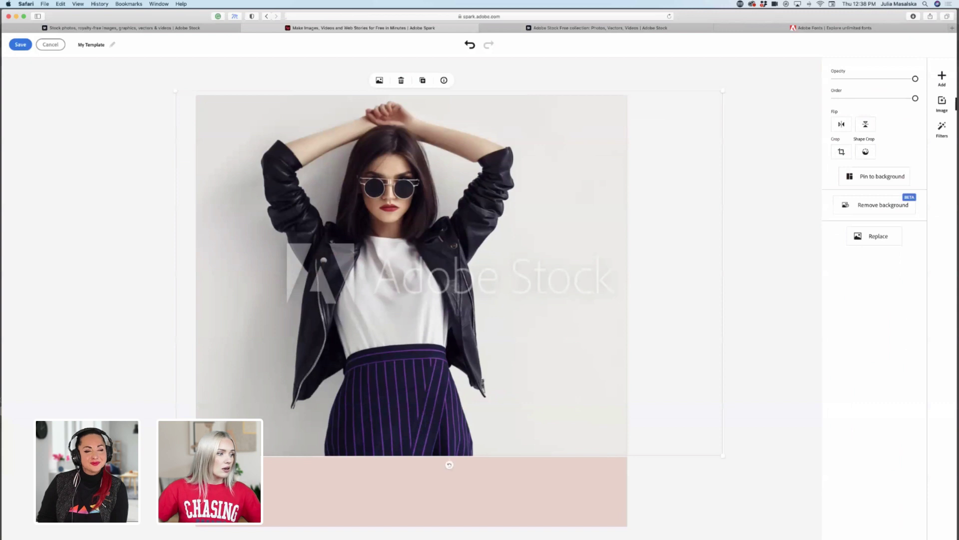
{"action": "left_click_drag", "start_coordinate": [175, 456], "coordinate": [69, 531]}
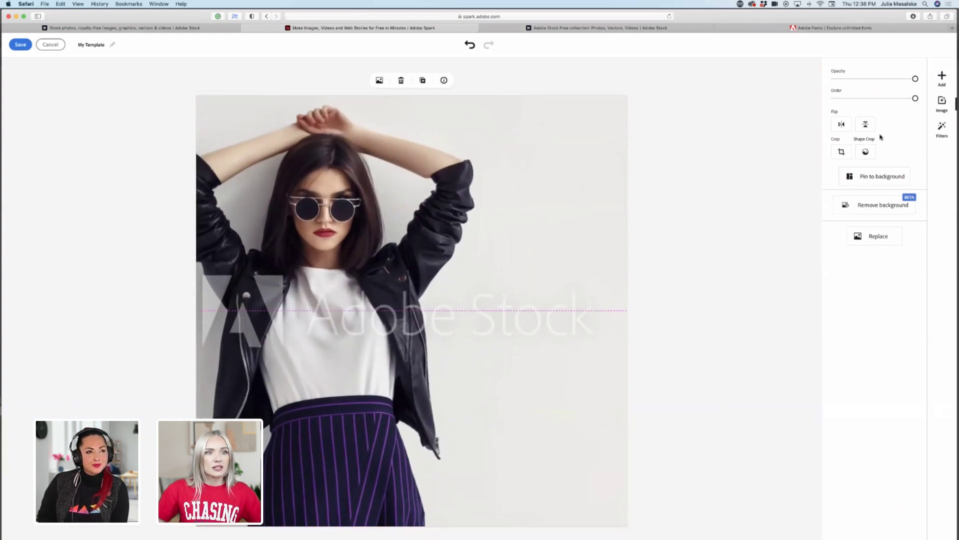
{"action": "left_click_drag", "start_coordinate": [915, 98], "coordinate": [873, 103]}
{"action": "left_click_drag", "start_coordinate": [437, 150], "coordinate": [570, 499]}
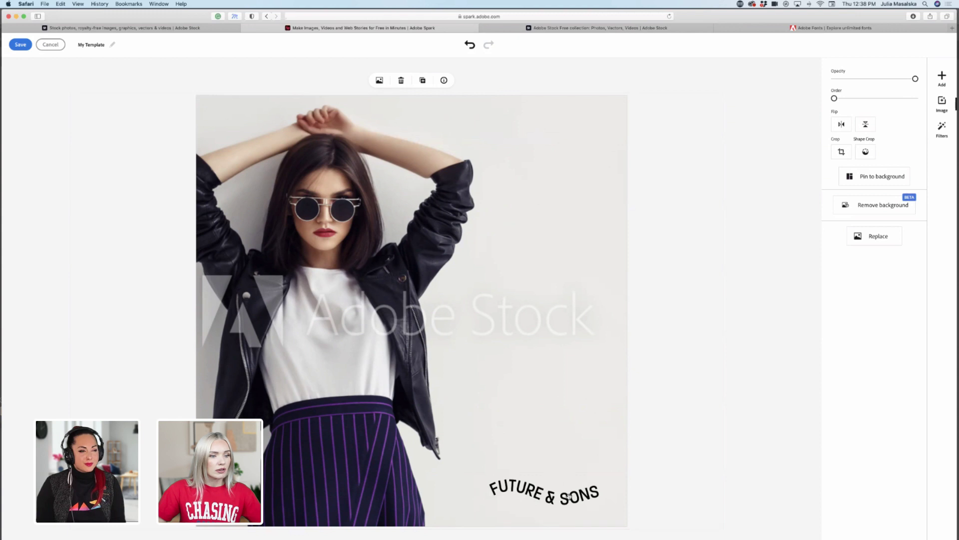
{"action": "left_click", "coordinate": [770, 303]}
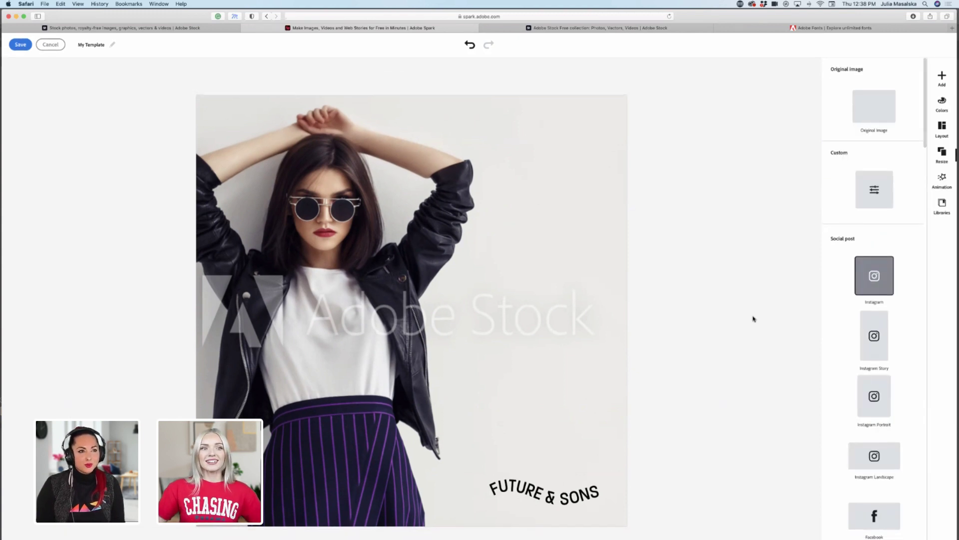
Try the Zoom and Pan photo animations on the template
{"action": "left_click", "coordinate": [943, 179]}
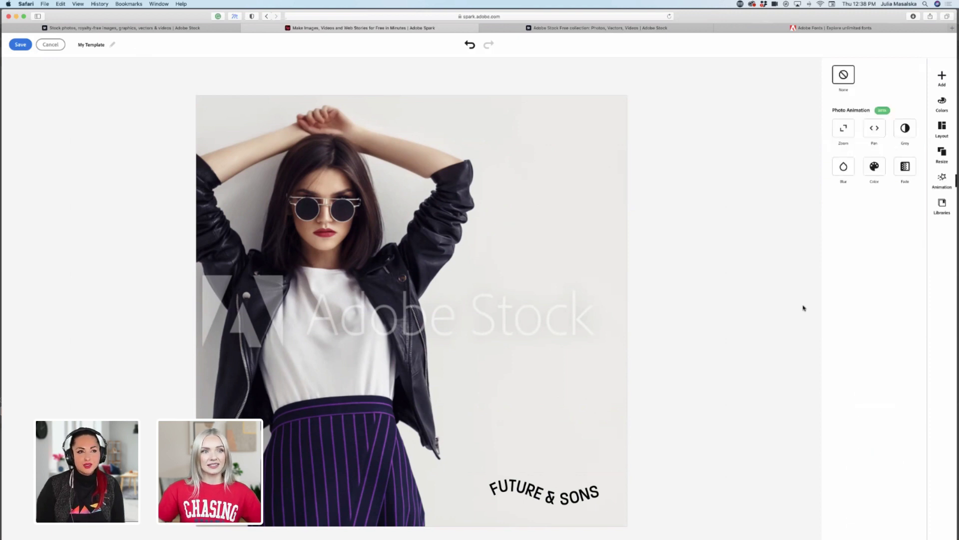
{"action": "left_click", "coordinate": [848, 129]}
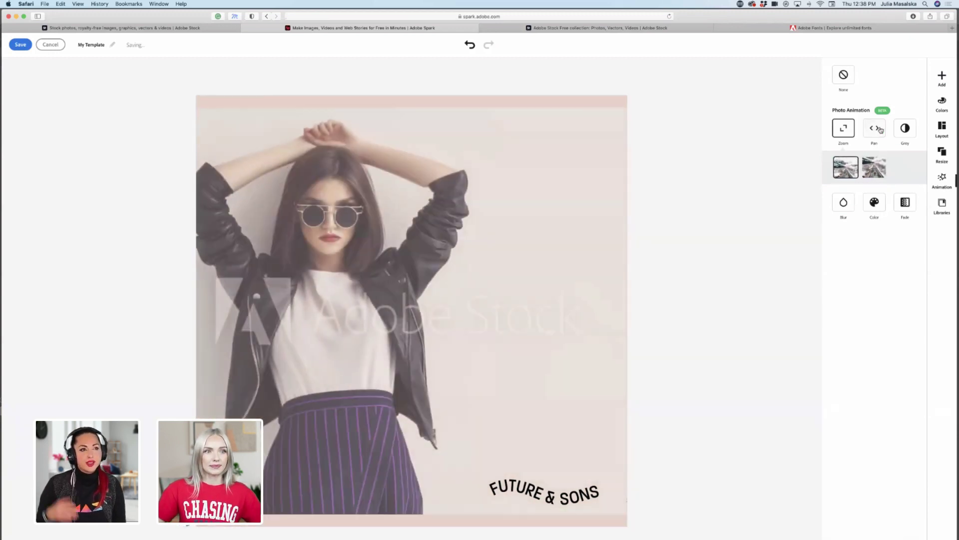
{"action": "left_click", "coordinate": [879, 130]}
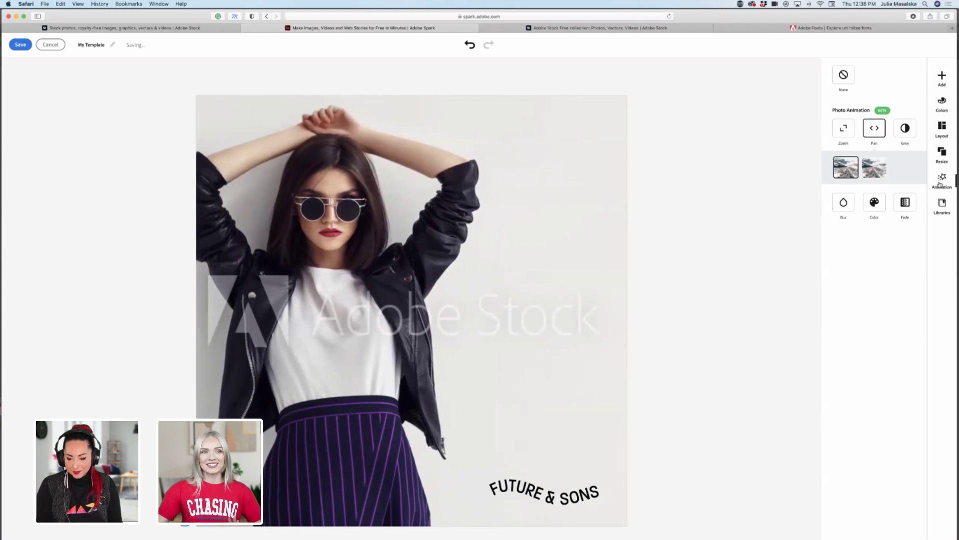
Check the options for the photo and the FUTURE & SONS logo against the template's animation settings
{"action": "left_click", "coordinate": [552, 266]}
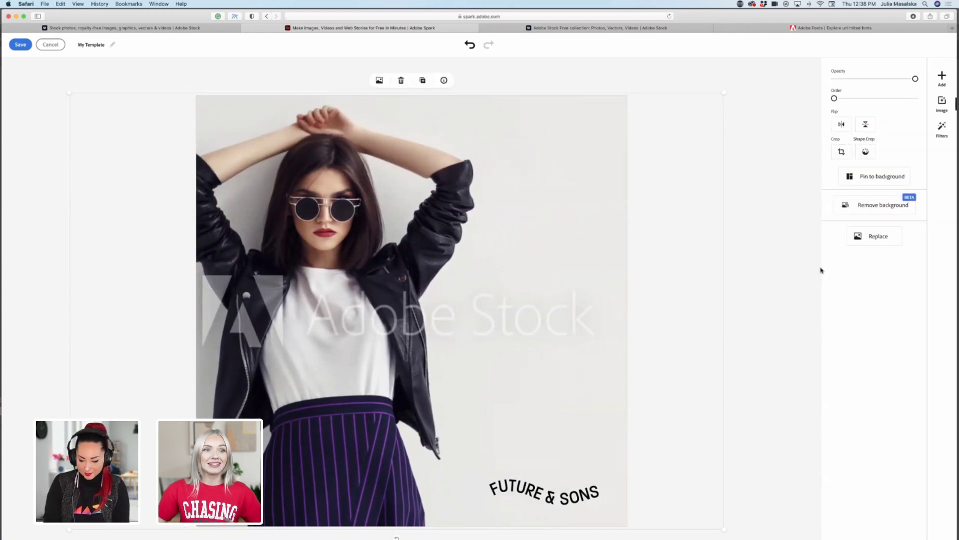
{"action": "left_click", "coordinate": [554, 86]}
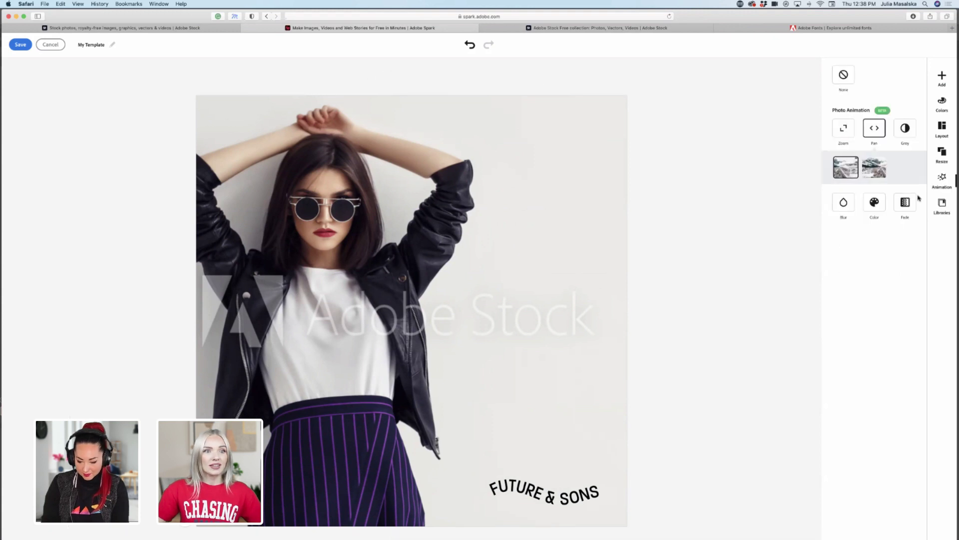
{"action": "left_click", "coordinate": [578, 496]}
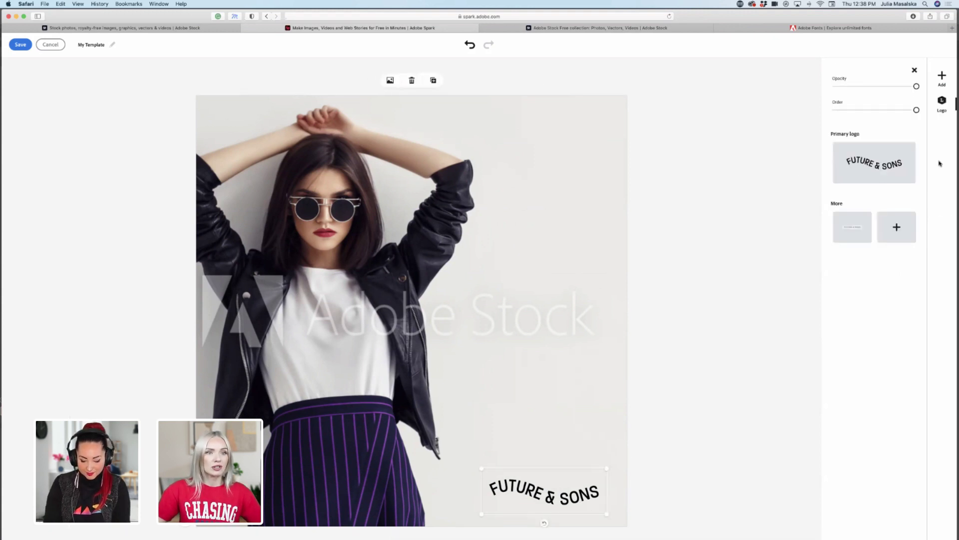
{"action": "left_click", "coordinate": [794, 267]}
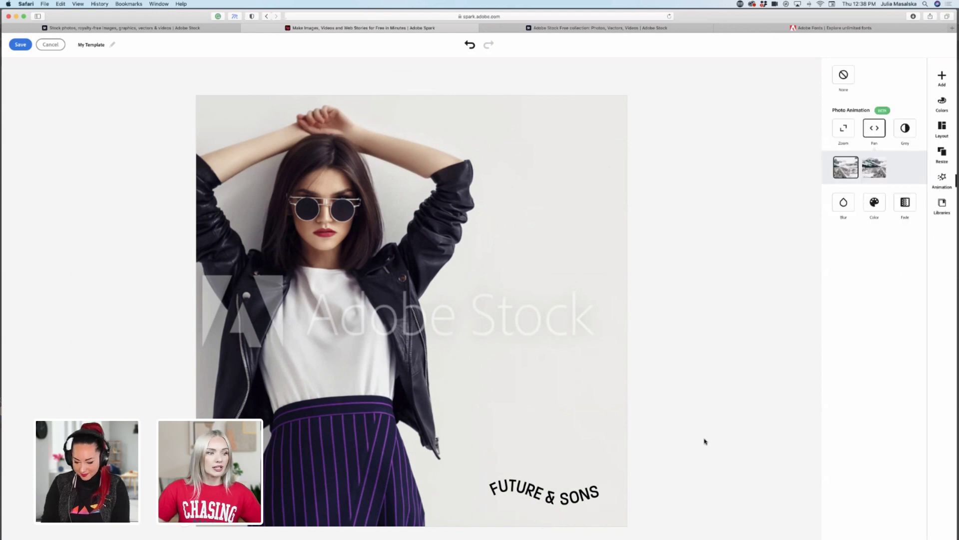
{"action": "left_click", "coordinate": [587, 494]}
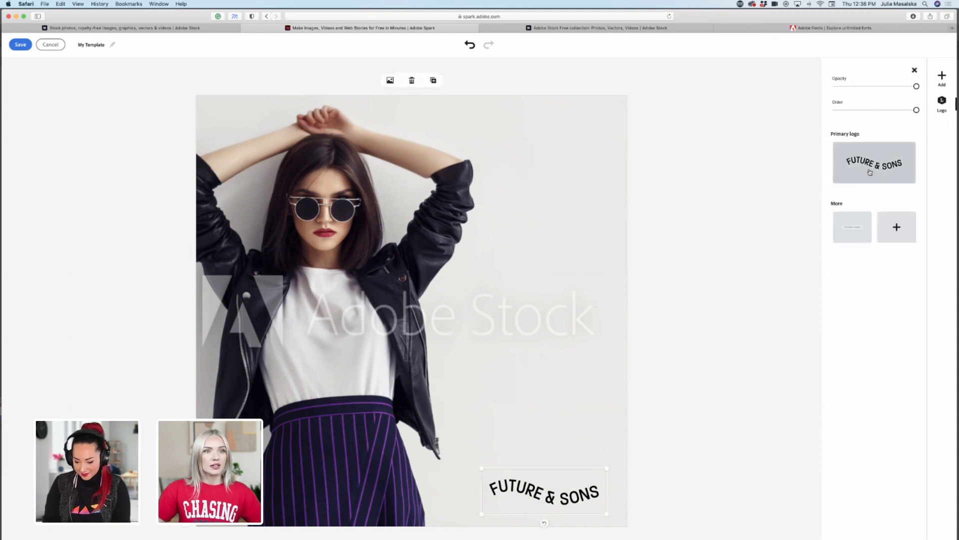
{"action": "left_click", "coordinate": [746, 165]}
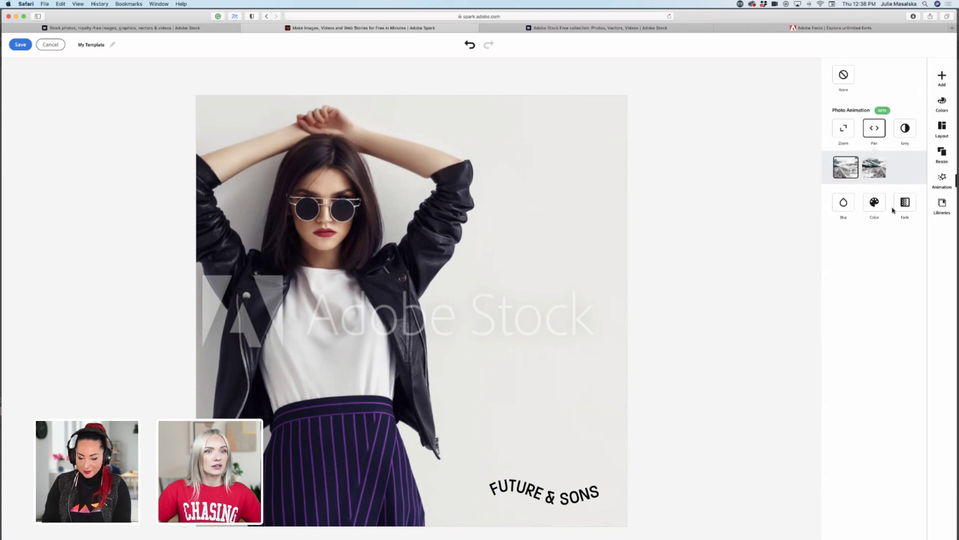
Try the second Pan variant and the Blur, Zoom, Pan and Grey photo animations on the template
{"action": "left_click", "coordinate": [871, 167]}
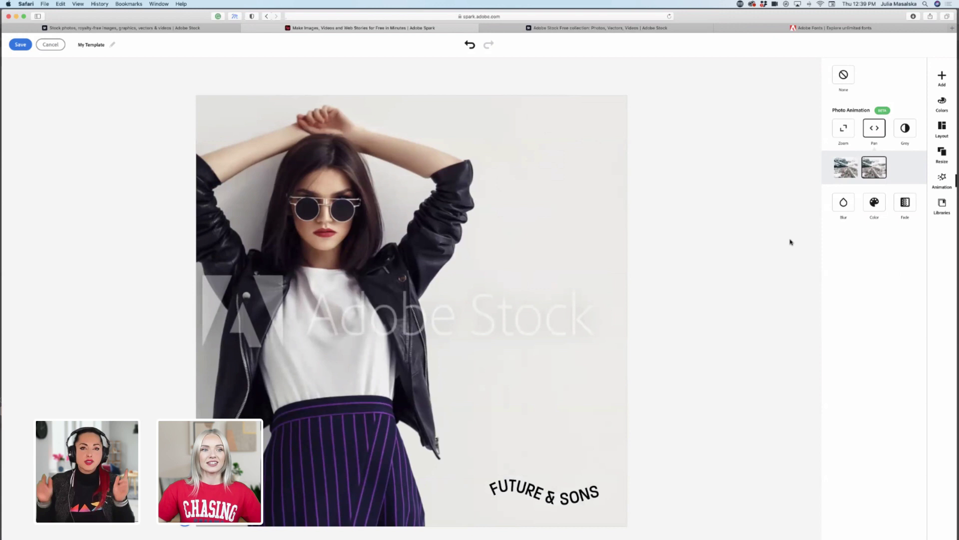
{"action": "left_click", "coordinate": [844, 203]}
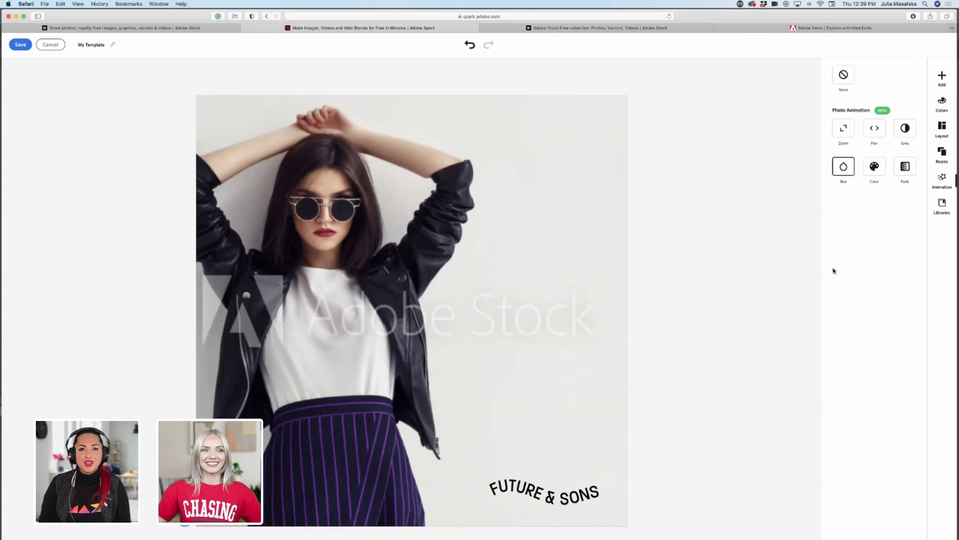
{"action": "left_click", "coordinate": [851, 131]}
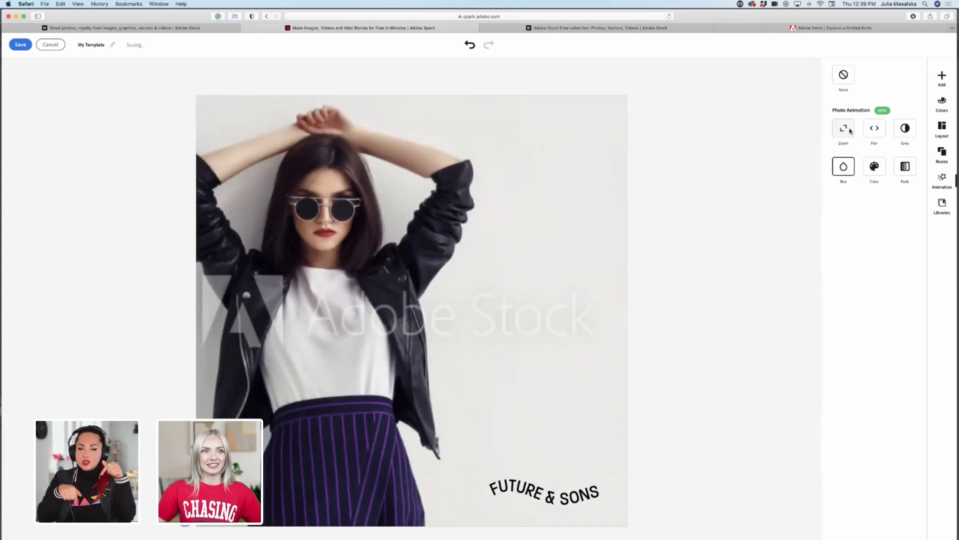
{"action": "left_click", "coordinate": [874, 128]}
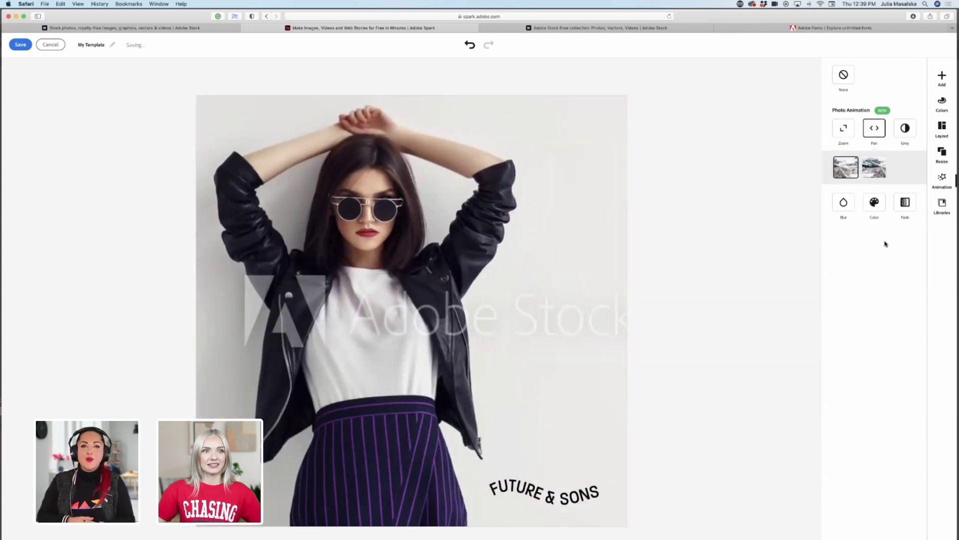
{"action": "left_click", "coordinate": [904, 130]}
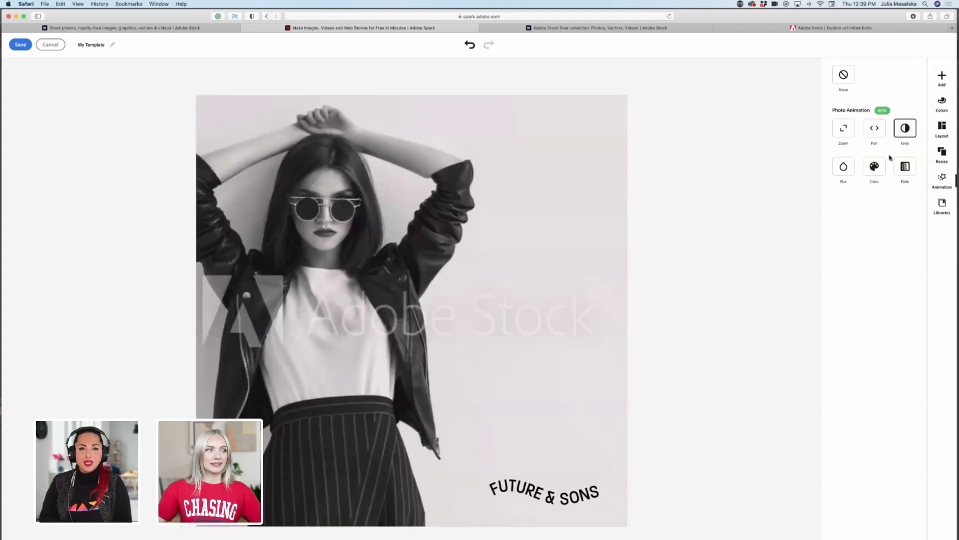
{"action": "left_click", "coordinate": [878, 131]}
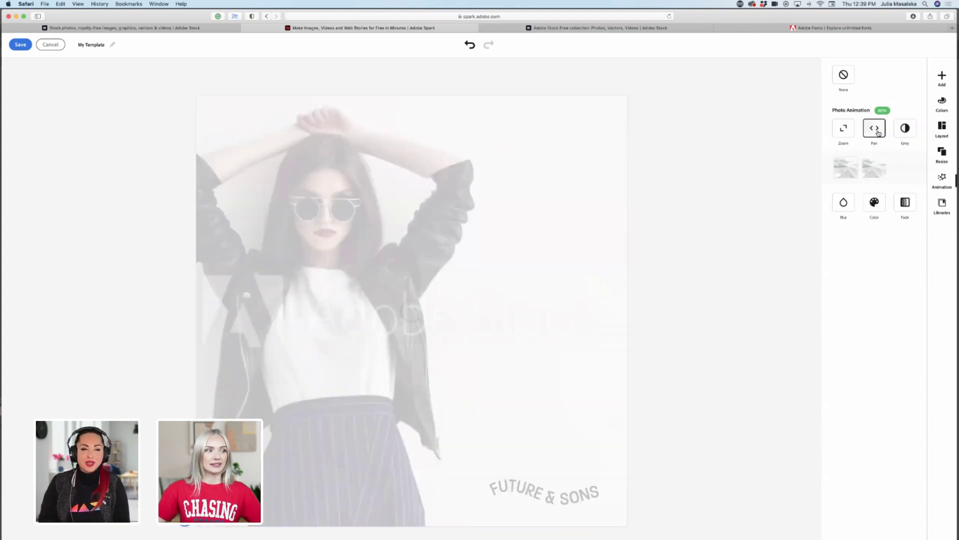
{"action": "left_click", "coordinate": [907, 130]}
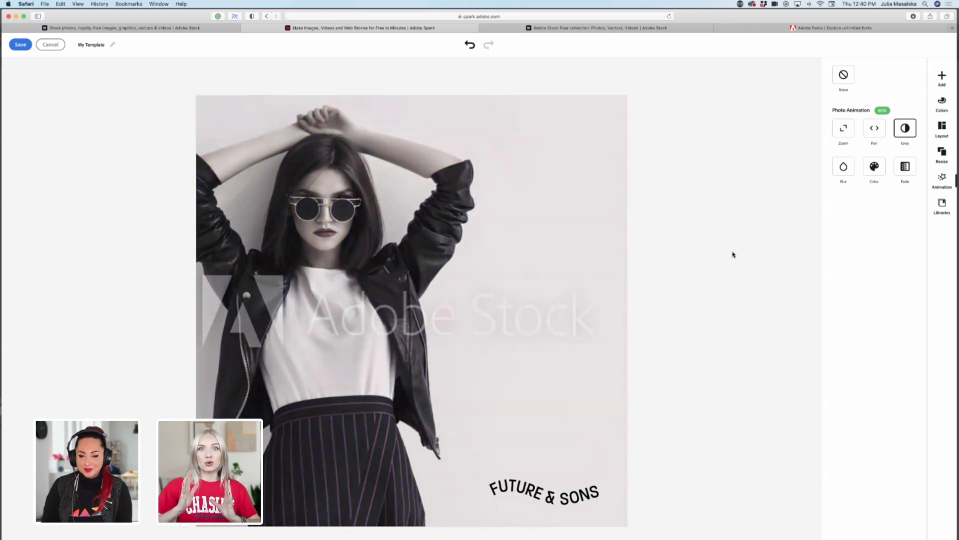
Compare both Pan variants and Fade, apply the Pan photo animation, and save the template to the brand
{"action": "left_click", "coordinate": [873, 131]}
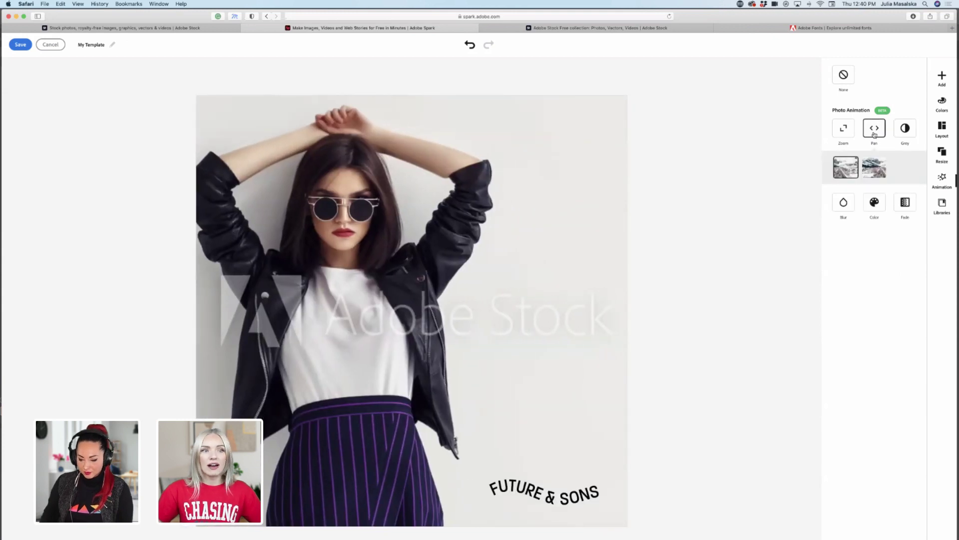
{"action": "left_click", "coordinate": [869, 163]}
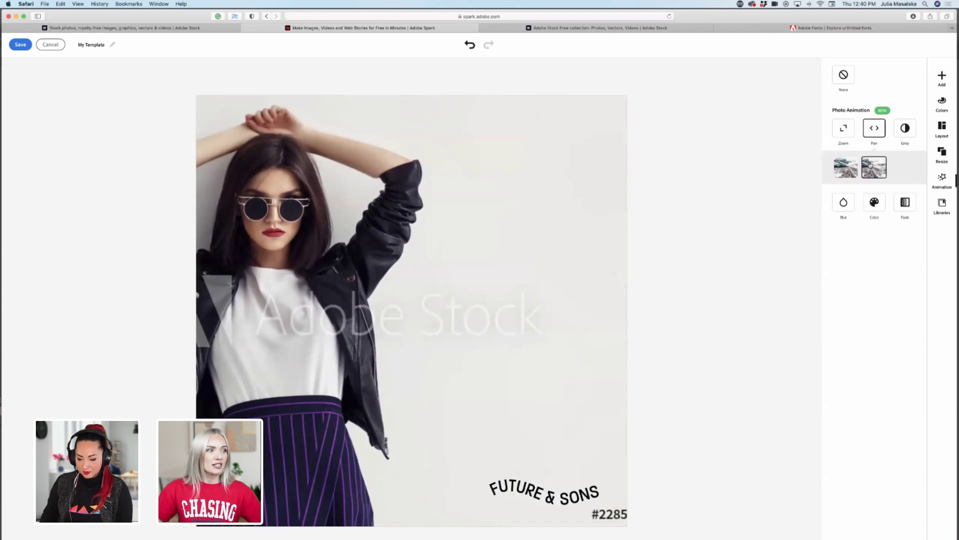
{"action": "left_click", "coordinate": [845, 169]}
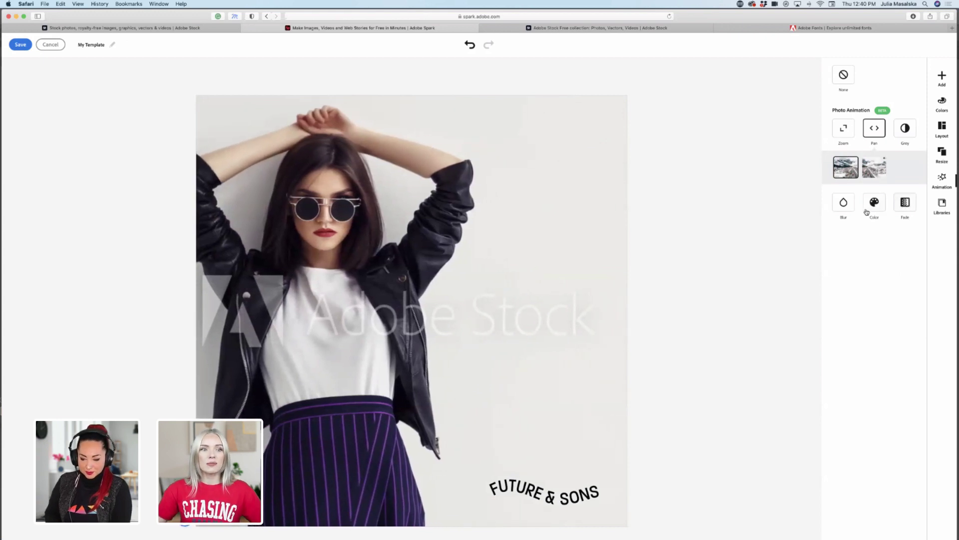
{"action": "left_click", "coordinate": [907, 205]}
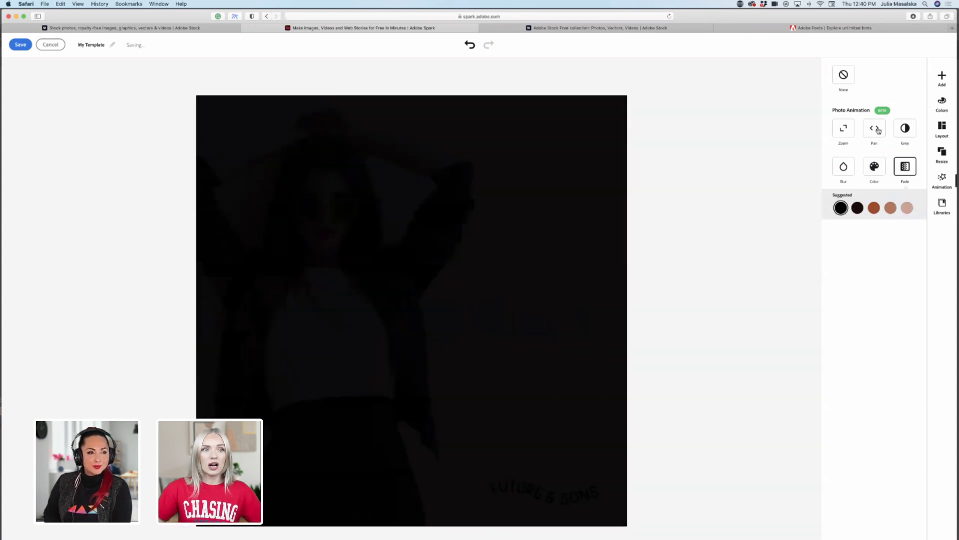
{"action": "left_click", "coordinate": [875, 128]}
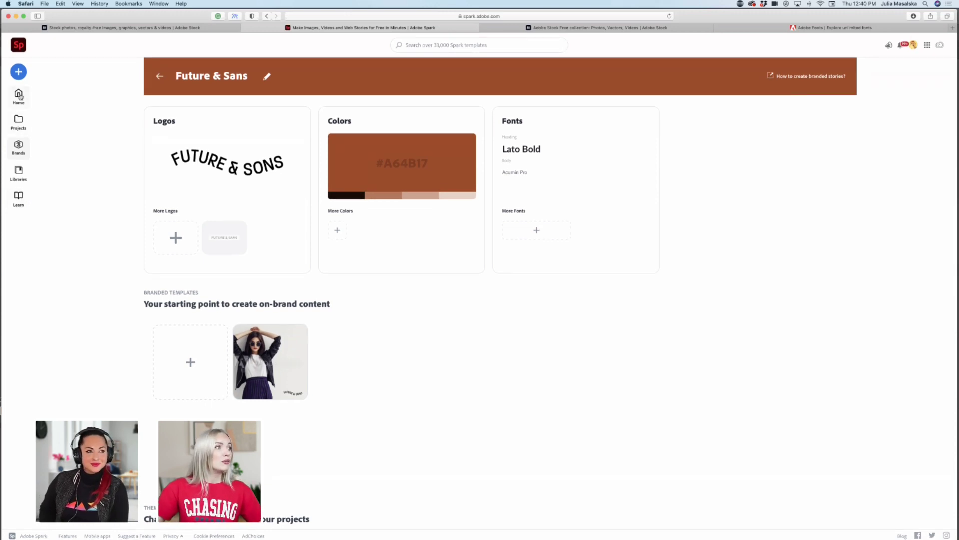
Create a new video titled FUTURE & SONS from the Promote an Idea story template
{"action": "left_click", "coordinate": [18, 72]}
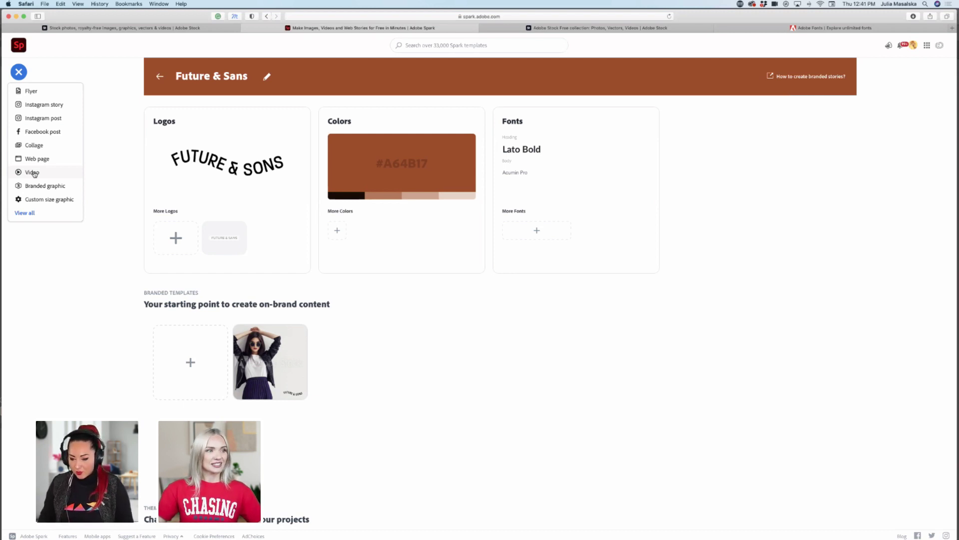
{"action": "left_click", "coordinate": [34, 173]}
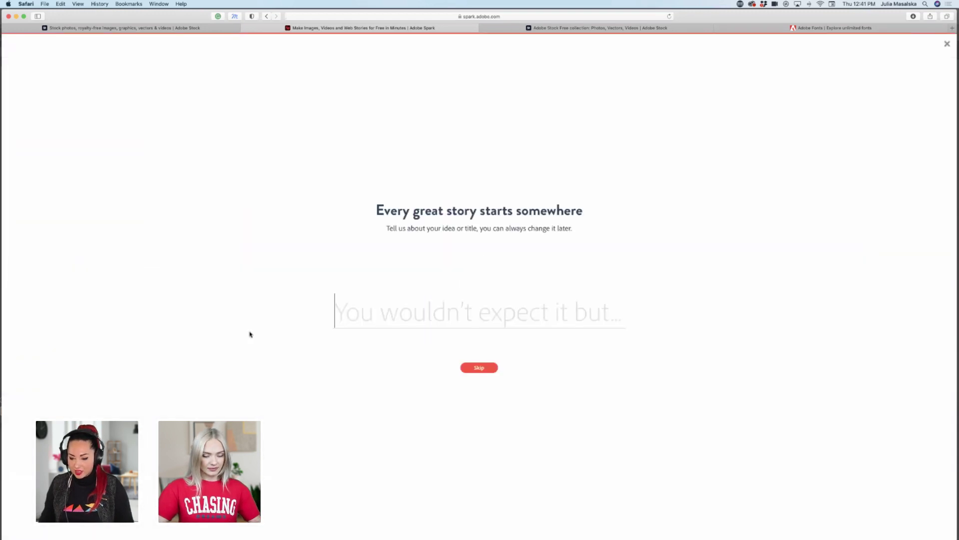
{"action": "type", "text": "FUTURE "}
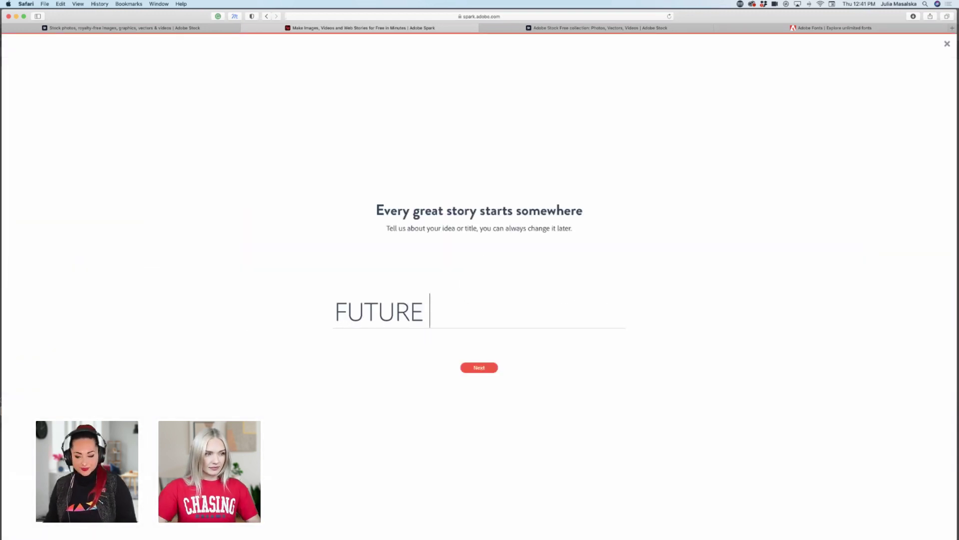
{"action": "type", "text": "&"}
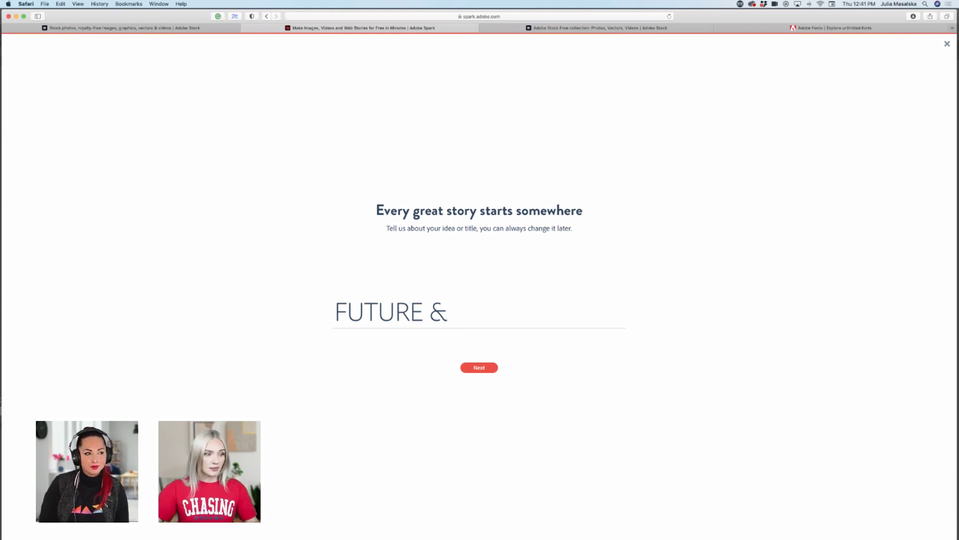
{"action": "type", "text": "SONS"}
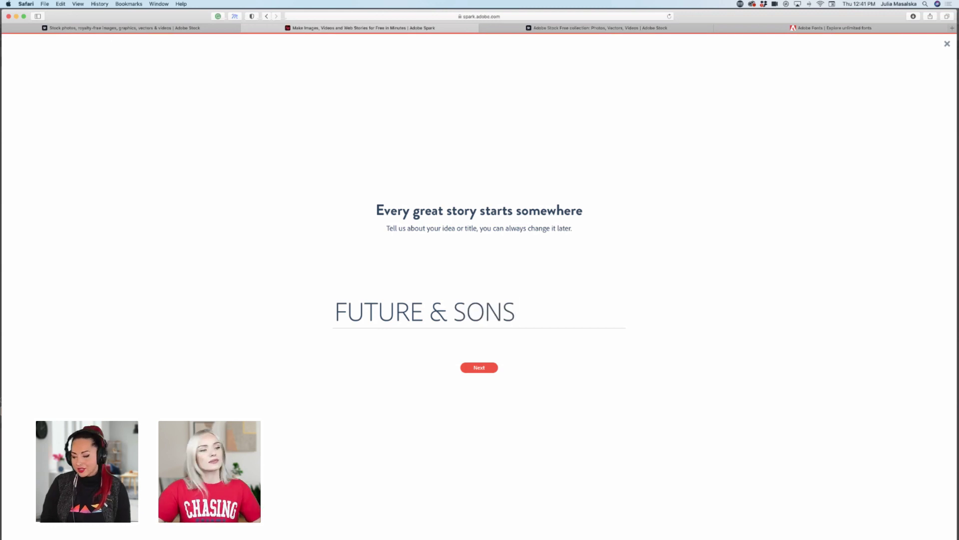
{"action": "key", "text": "Return"}
{"action": "mouse_move", "coordinate": [95, 235]}
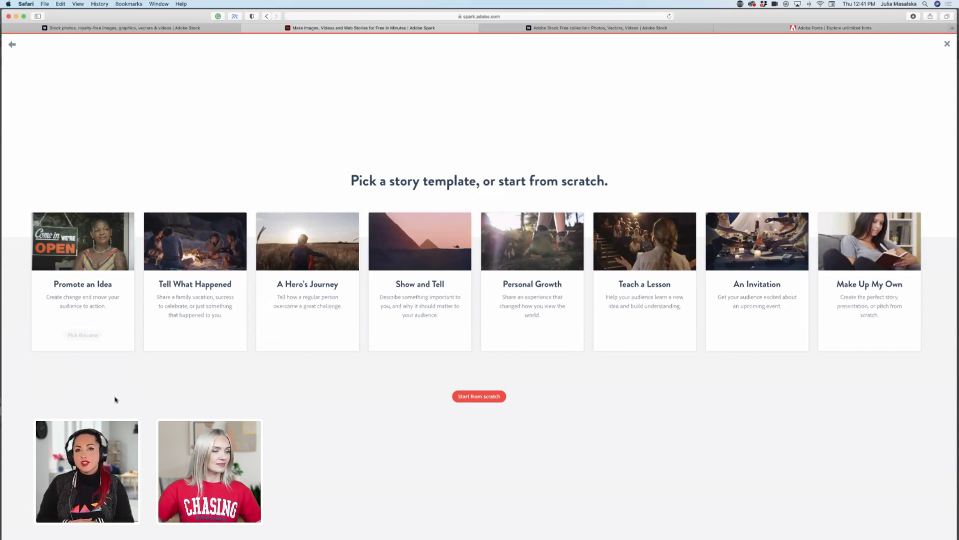
{"action": "left_click", "coordinate": [83, 335]}
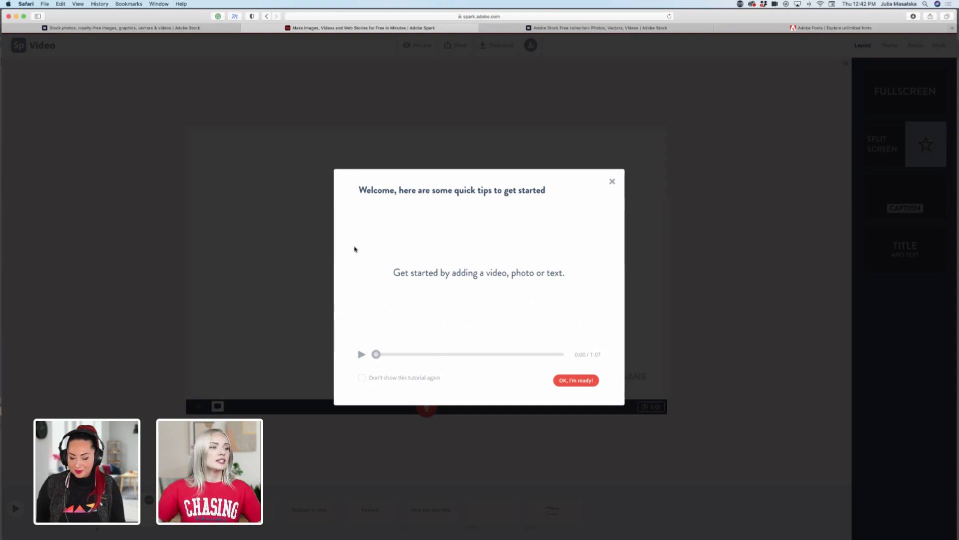
Skim the quick-tips tutorial for the video editor and close it
{"action": "left_click", "coordinate": [361, 354]}
{"action": "left_click", "coordinate": [361, 355]}
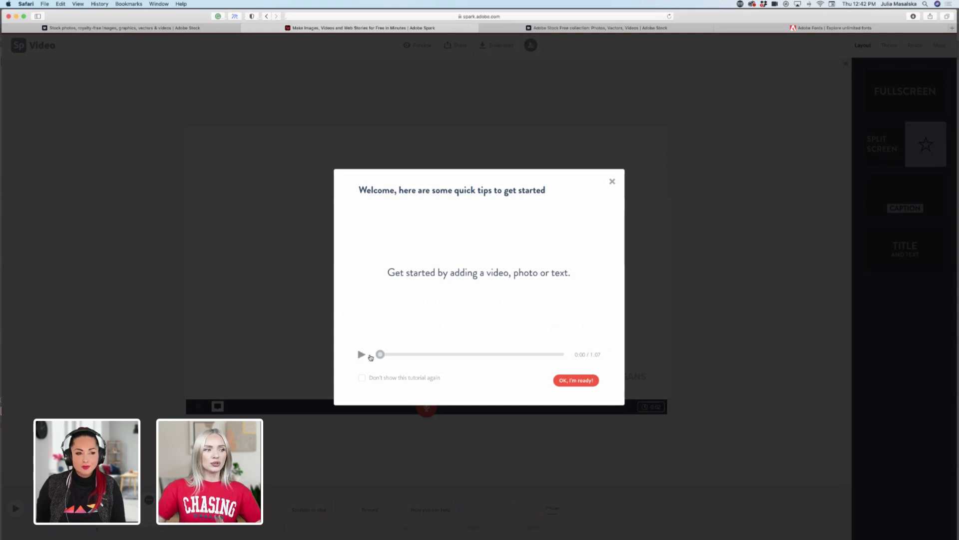
{"action": "left_click_drag", "start_coordinate": [378, 354], "coordinate": [432, 355]}
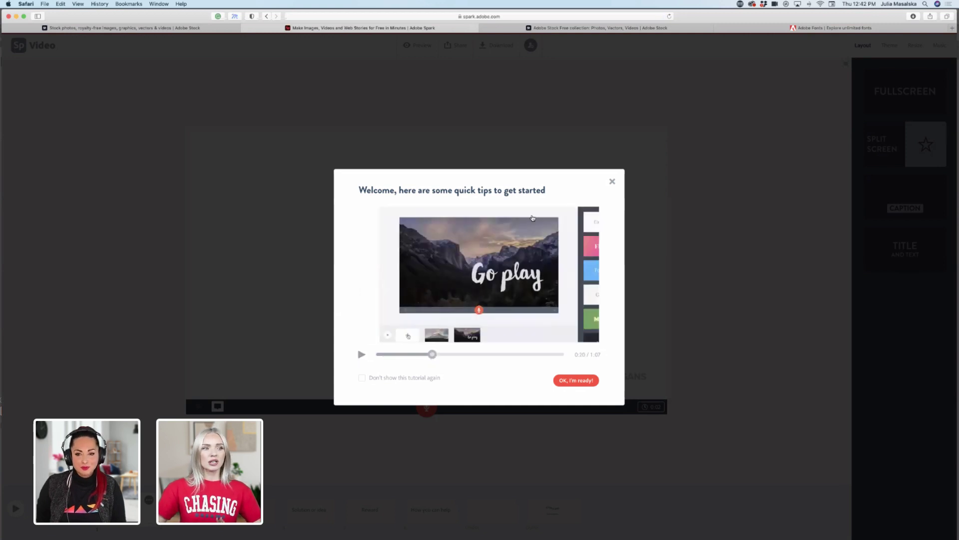
{"action": "left_click", "coordinate": [614, 182]}
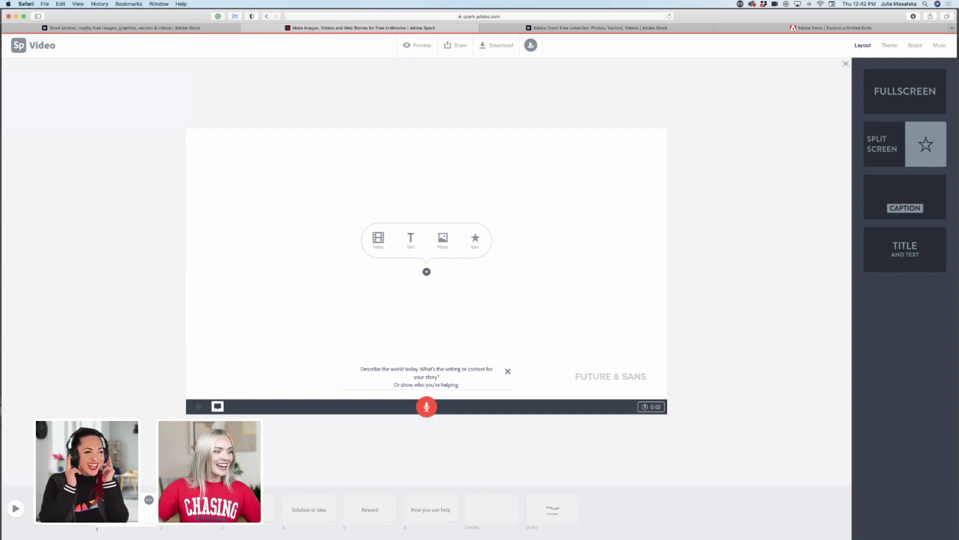
Upload the photo of the seated woman in the white sweater to the first slide and dismiss the story hint
{"action": "left_click", "coordinate": [442, 239]}
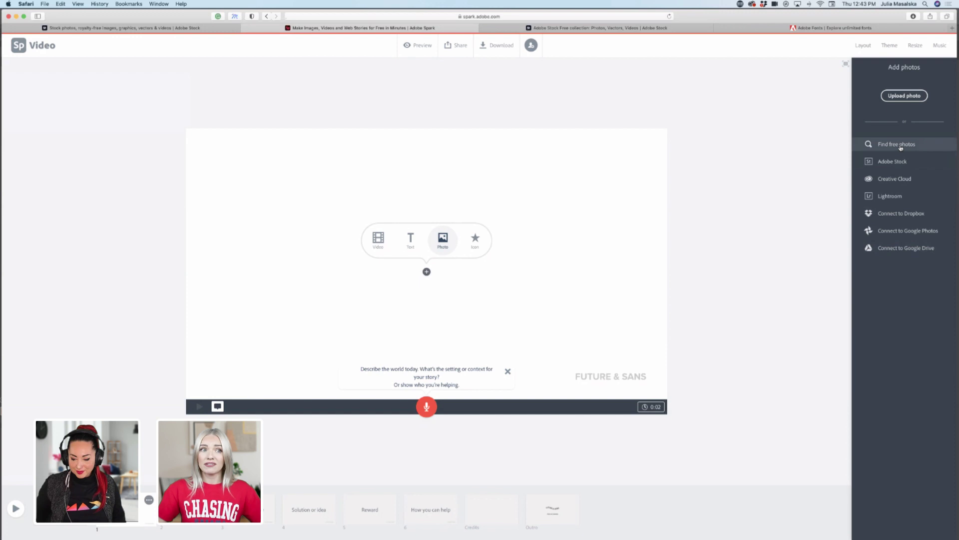
{"action": "left_click", "coordinate": [902, 96]}
{"action": "left_click", "coordinate": [428, 59]}
{"action": "left_click", "coordinate": [498, 40]}
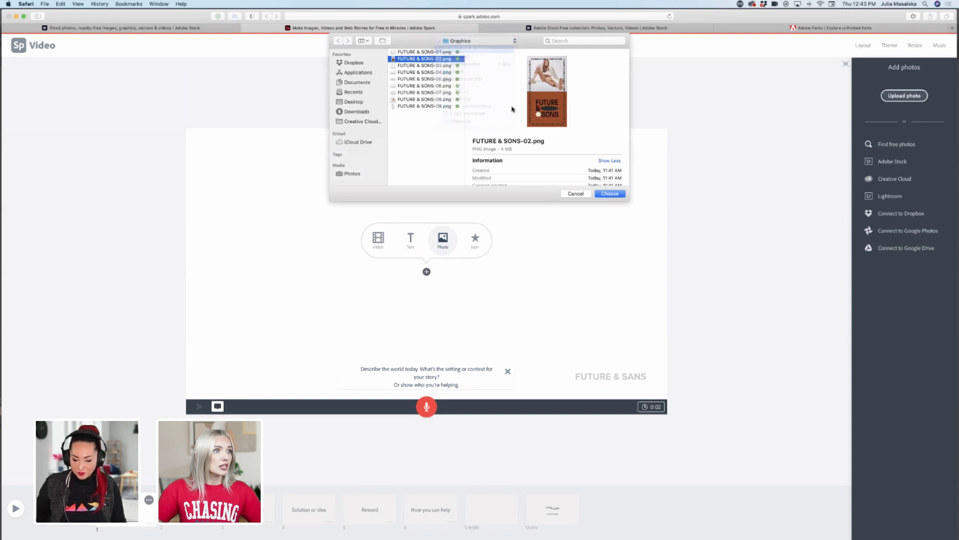
{"action": "left_click", "coordinate": [495, 60]}
{"action": "left_click", "coordinate": [509, 53]}
{"action": "left_click", "coordinate": [619, 193]}
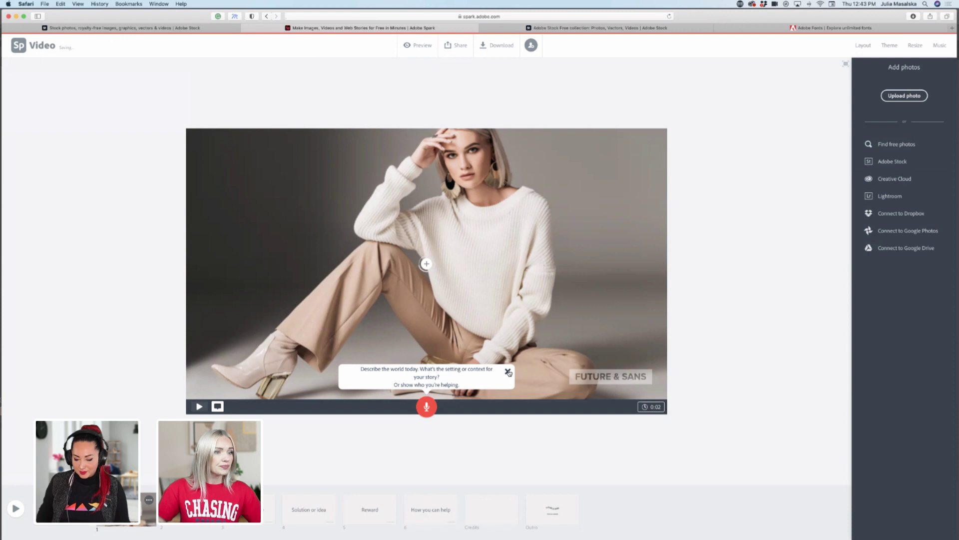
{"action": "left_click", "coordinate": [509, 372]}
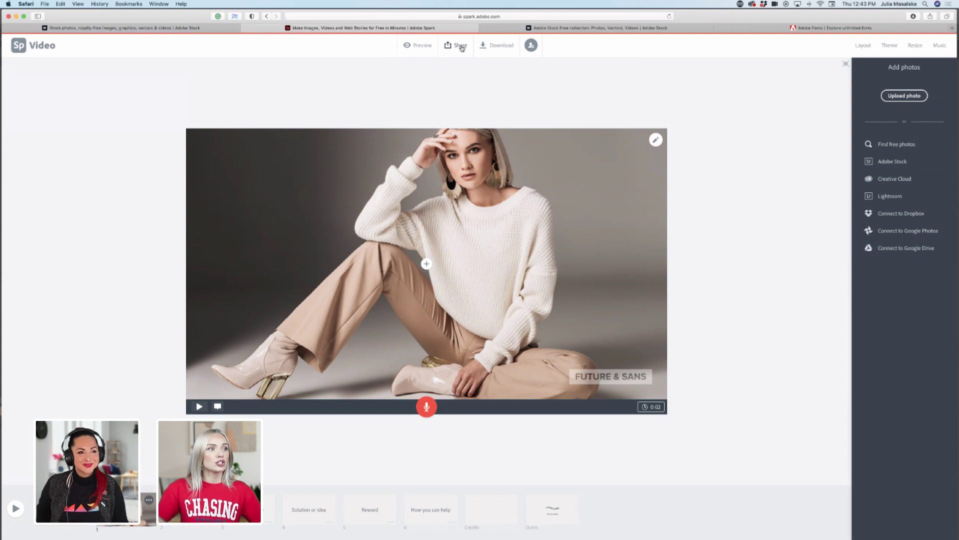
Publish the FUTURE & SONS video under the Other category with a shareable link, abandoning the video download
{"action": "left_click", "coordinate": [496, 46]}
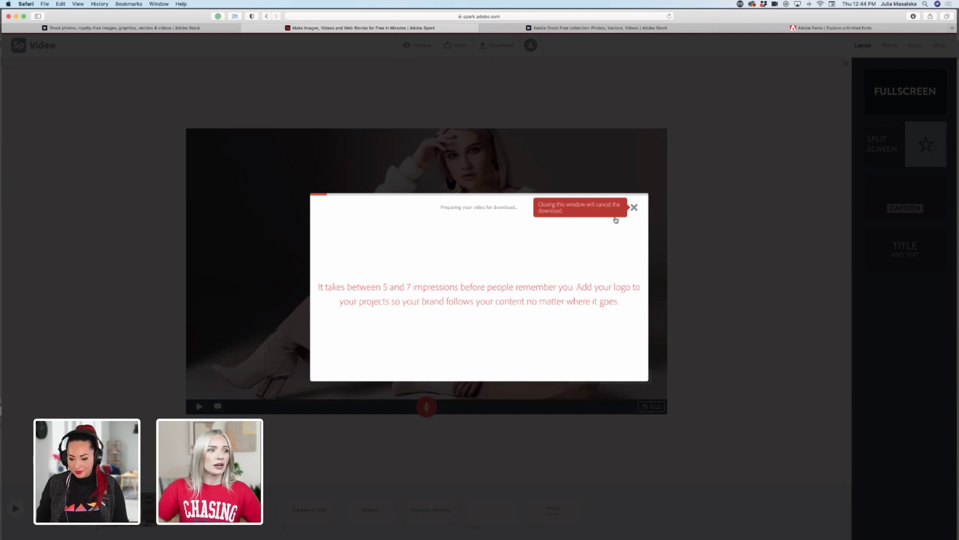
{"action": "left_click", "coordinate": [633, 208]}
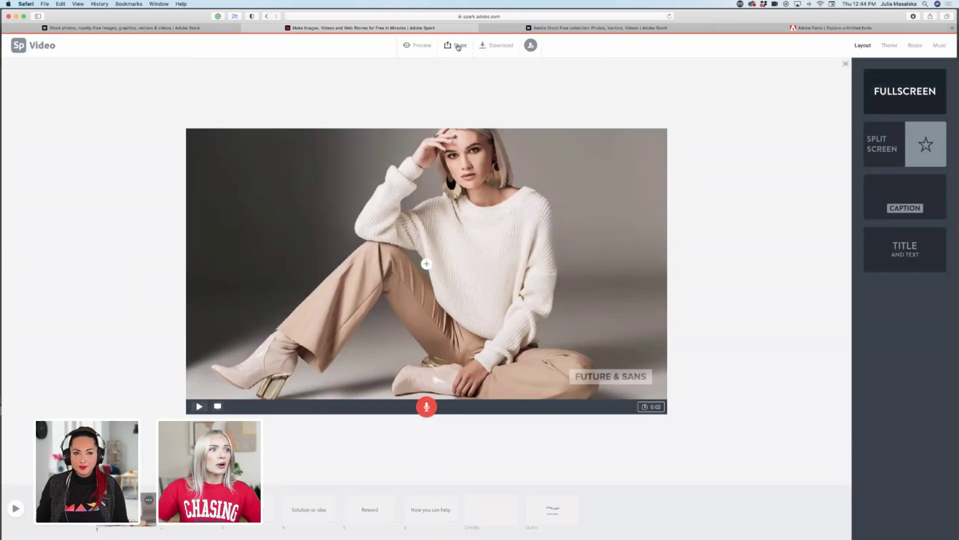
{"action": "left_click", "coordinate": [458, 48]}
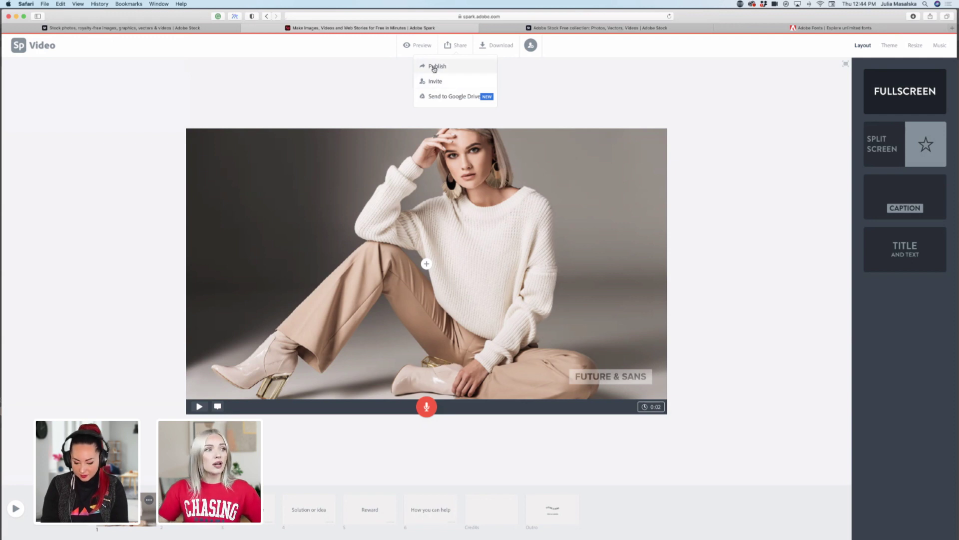
{"action": "left_click", "coordinate": [435, 65]}
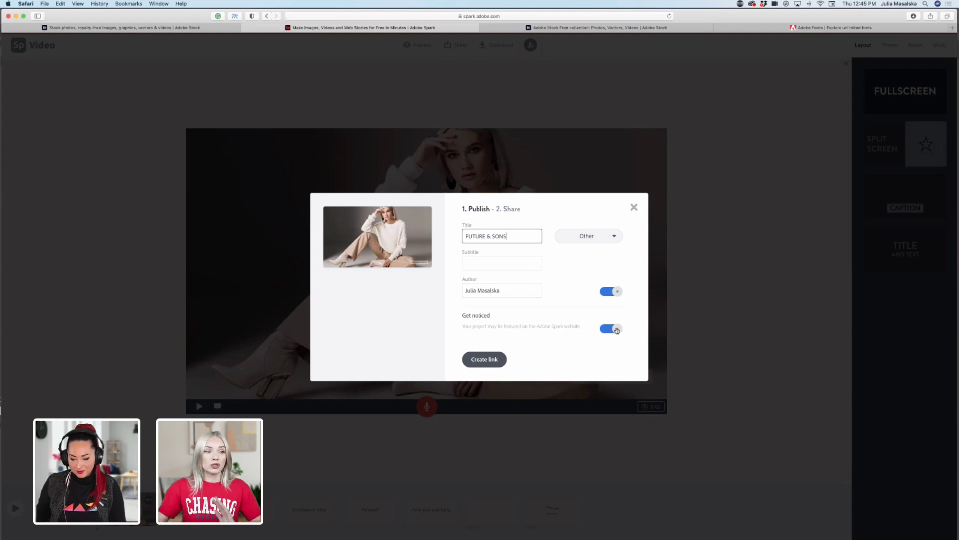
{"action": "left_click", "coordinate": [614, 237]}
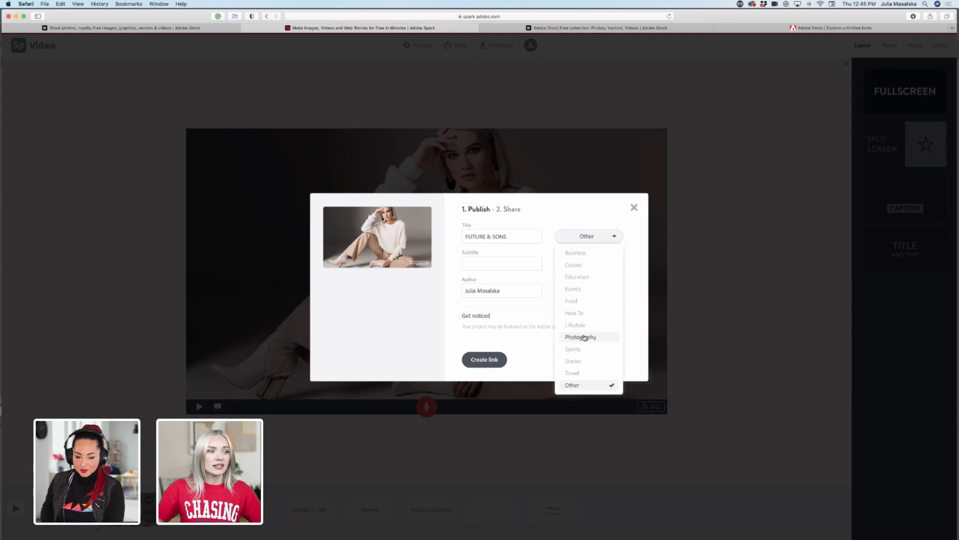
{"action": "left_click", "coordinate": [632, 266]}
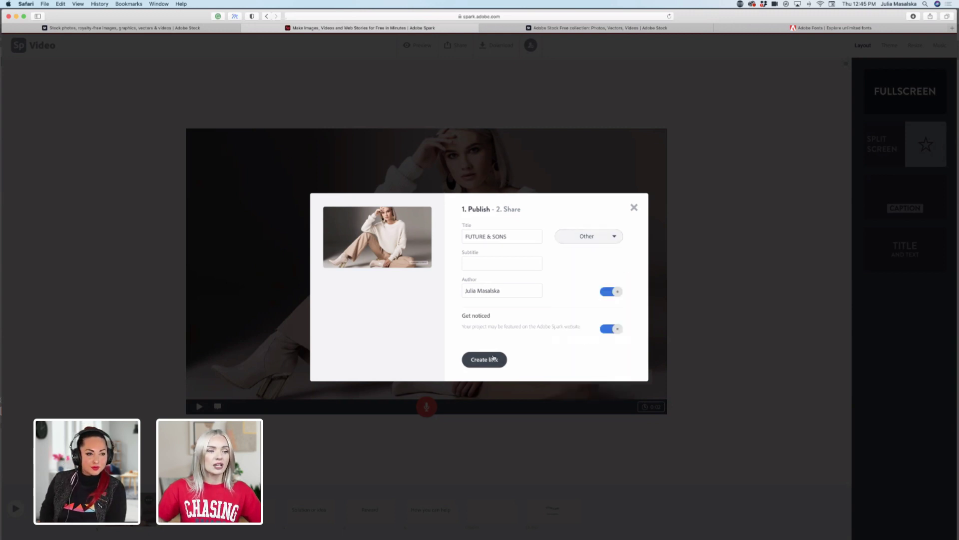
{"action": "left_click", "coordinate": [493, 358]}
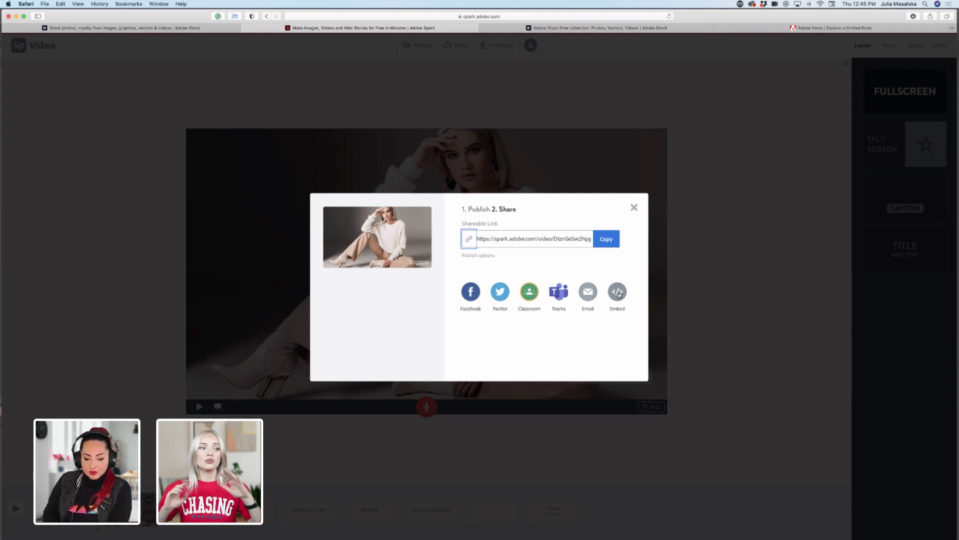
Copy the video's shareable link, check the Facebook sharing option, and view the published video page in a new browser tab
{"action": "left_click", "coordinate": [606, 239]}
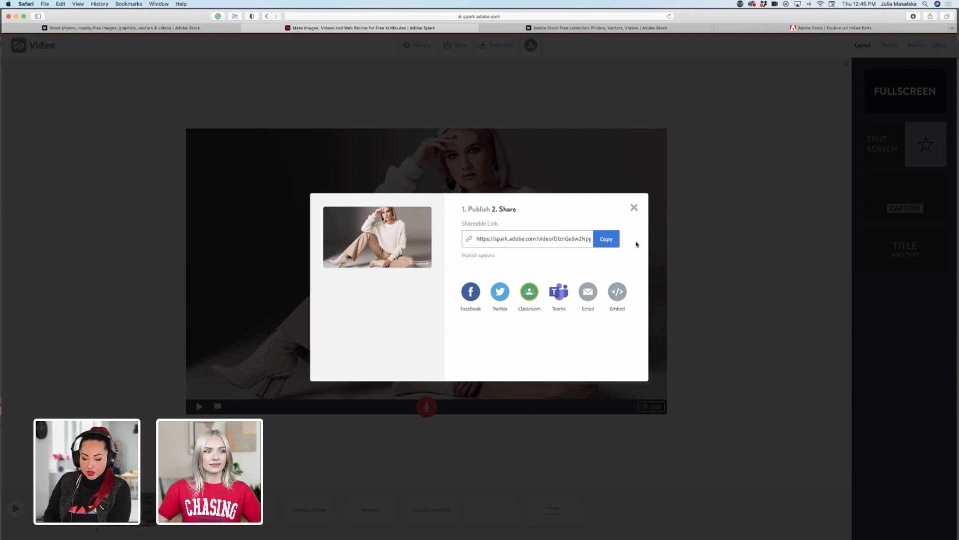
{"action": "left_click", "coordinate": [469, 294]}
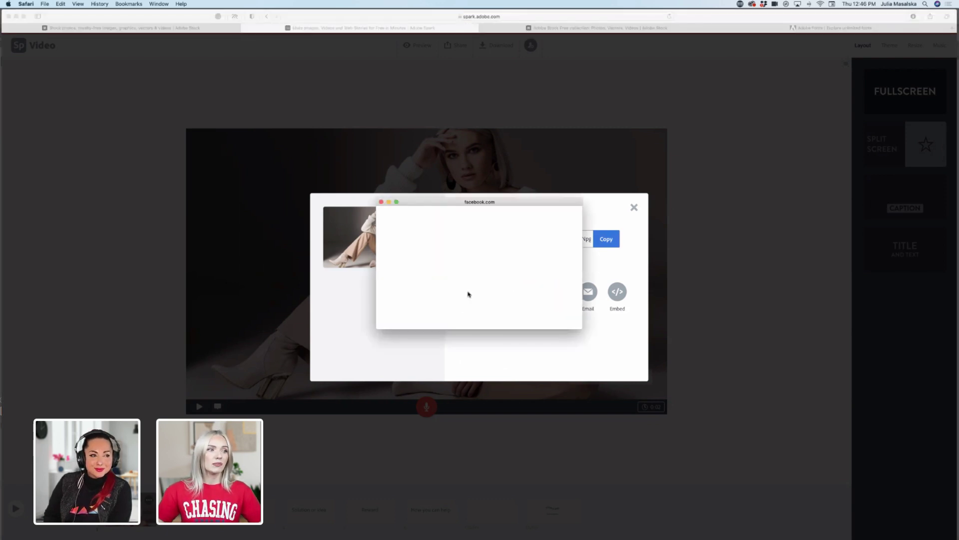
{"action": "left_click", "coordinate": [381, 201]}
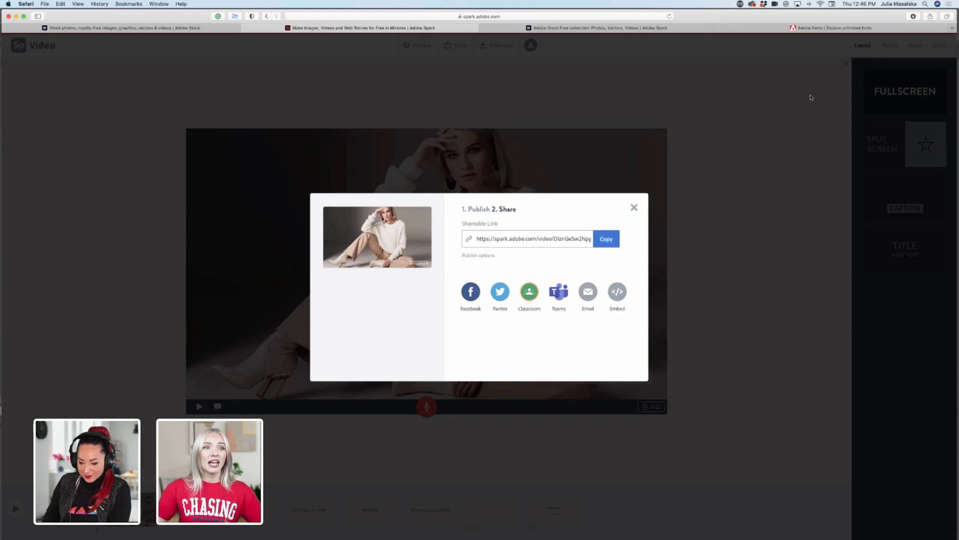
{"action": "left_click", "coordinate": [951, 28]}
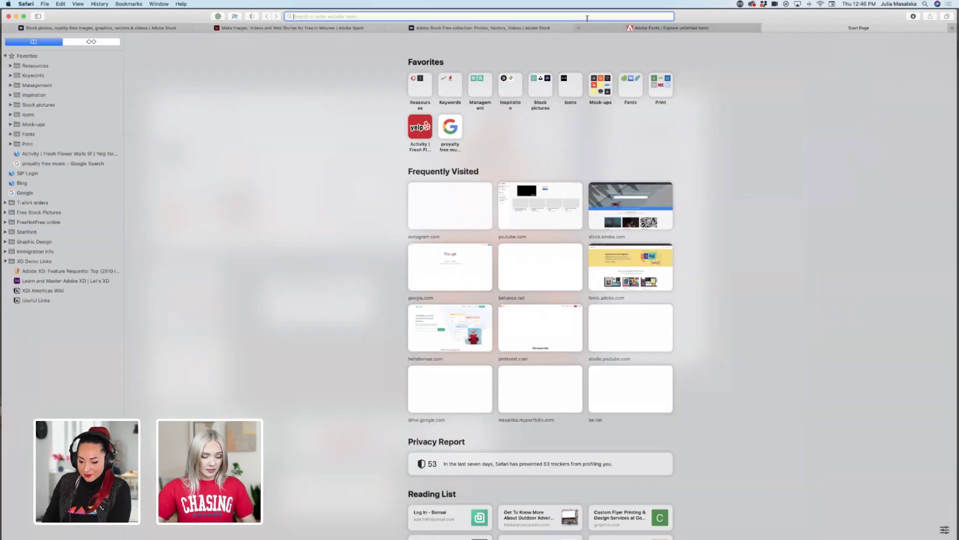
{"action": "key", "text": "super+v"}
{"action": "key", "text": "Return"}
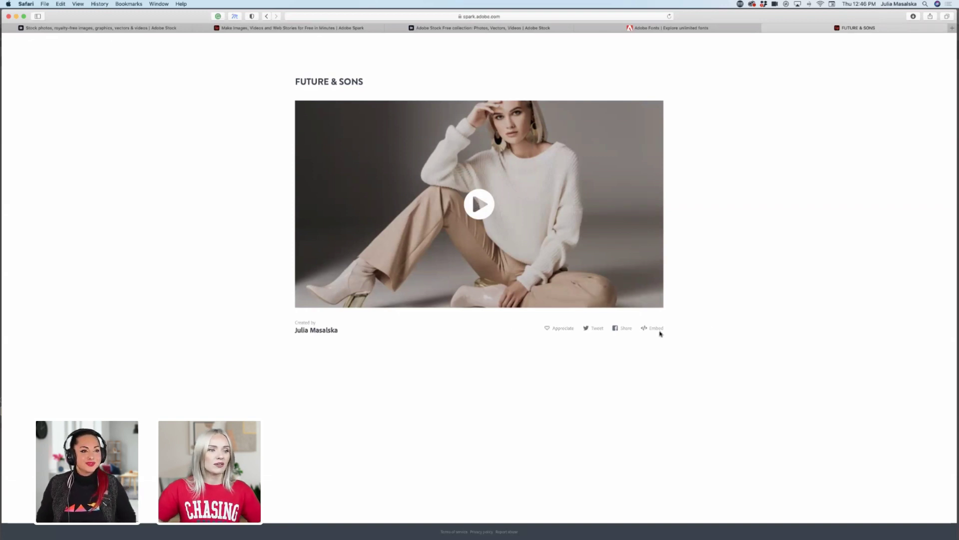
Close the published video page and the sharing dialog, and leave the video project for the Spark home page
{"action": "left_click", "coordinate": [767, 28]}
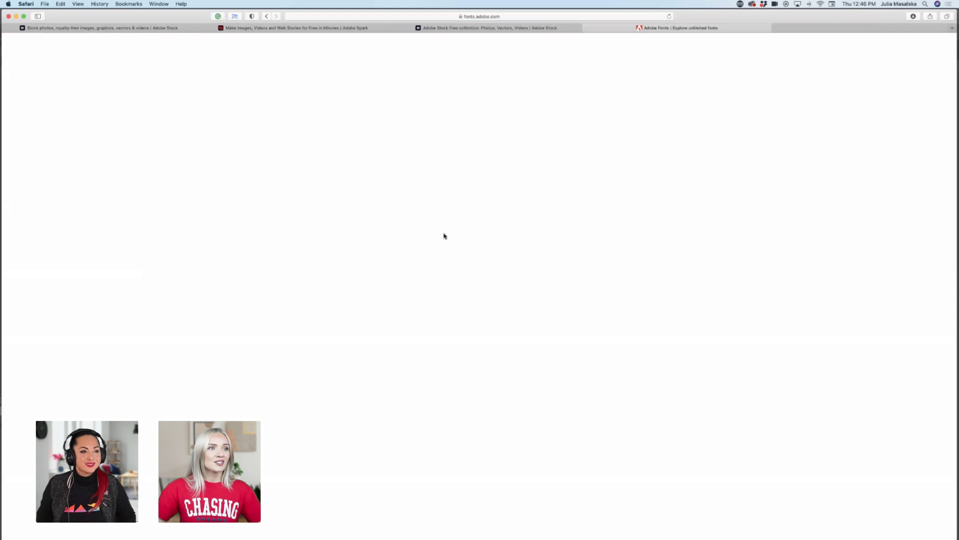
{"action": "left_click", "coordinate": [600, 28]}
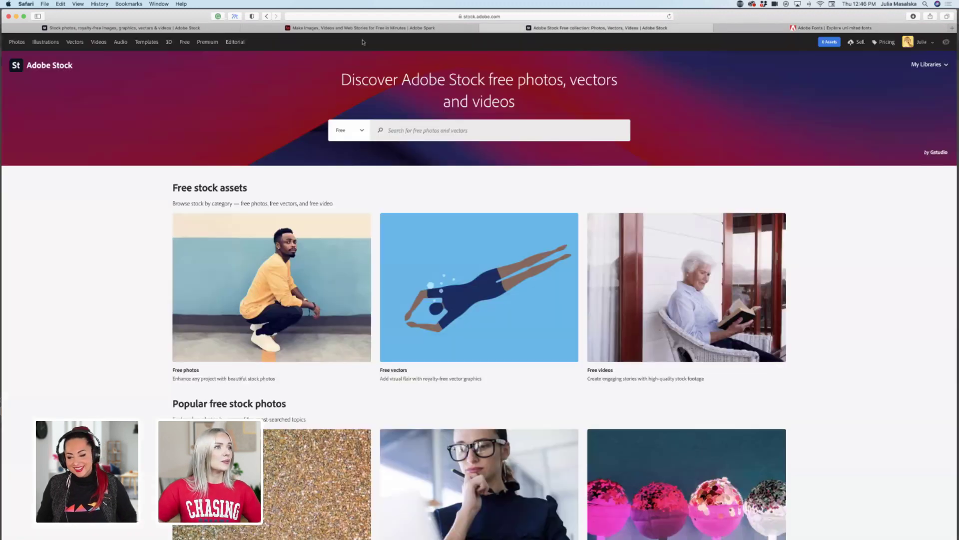
{"action": "left_click", "coordinate": [363, 28]}
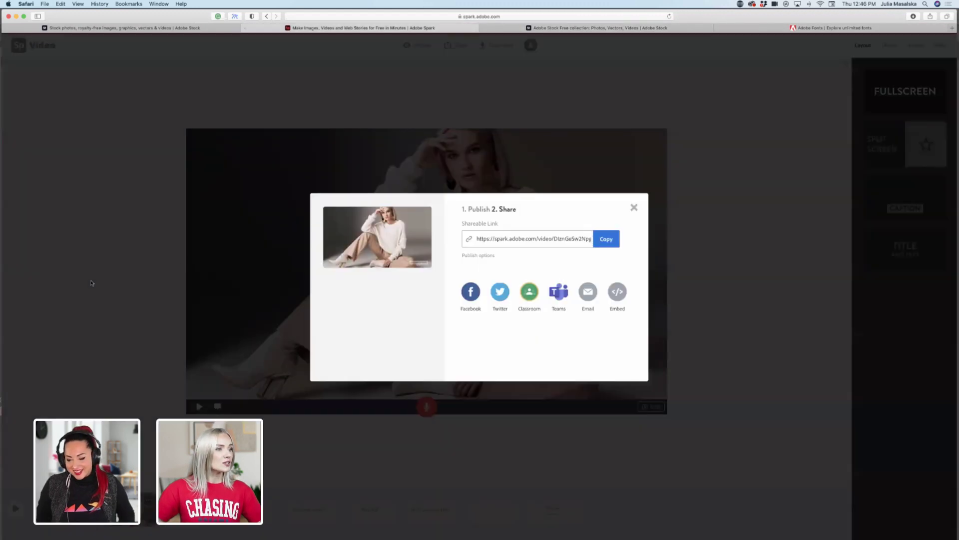
{"action": "left_click", "coordinate": [634, 207]}
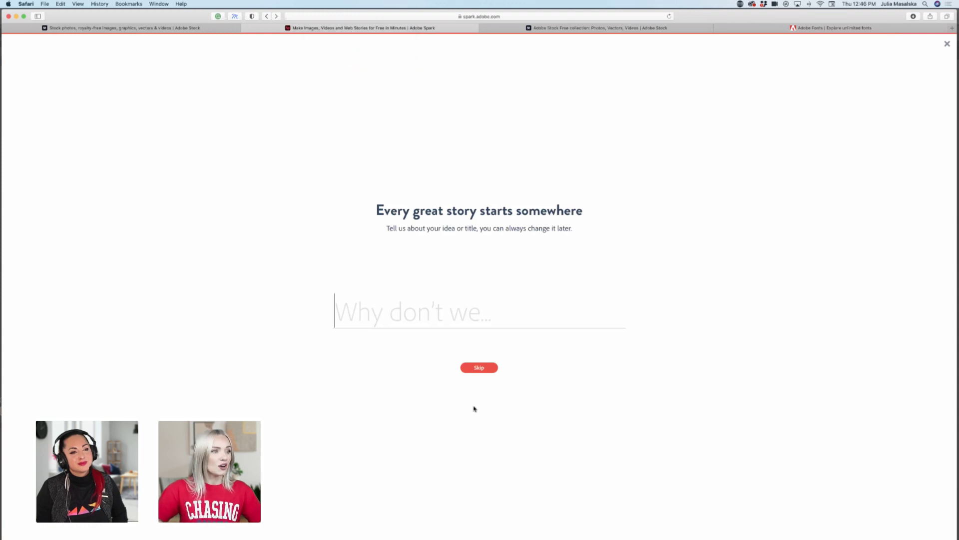
{"action": "left_click", "coordinate": [478, 368]}
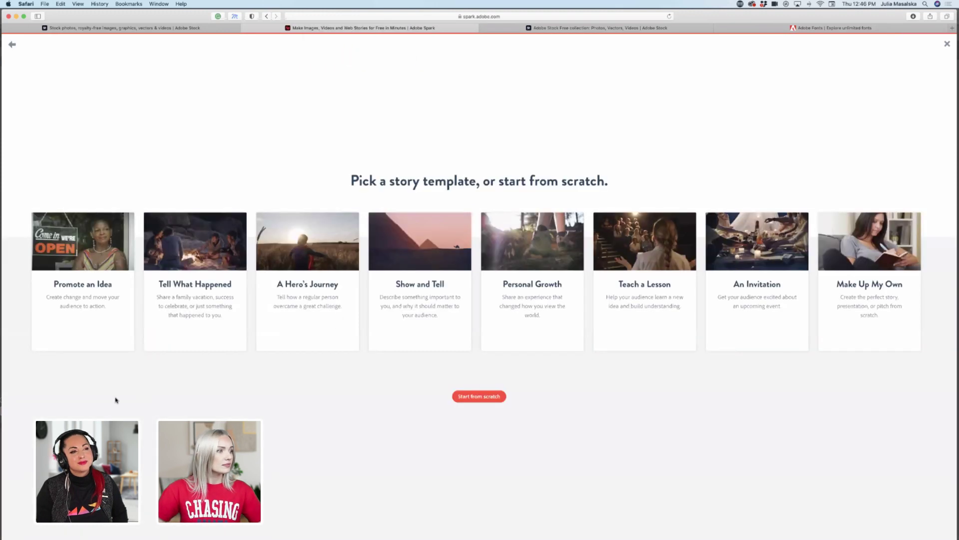
{"action": "left_click", "coordinate": [12, 44]}
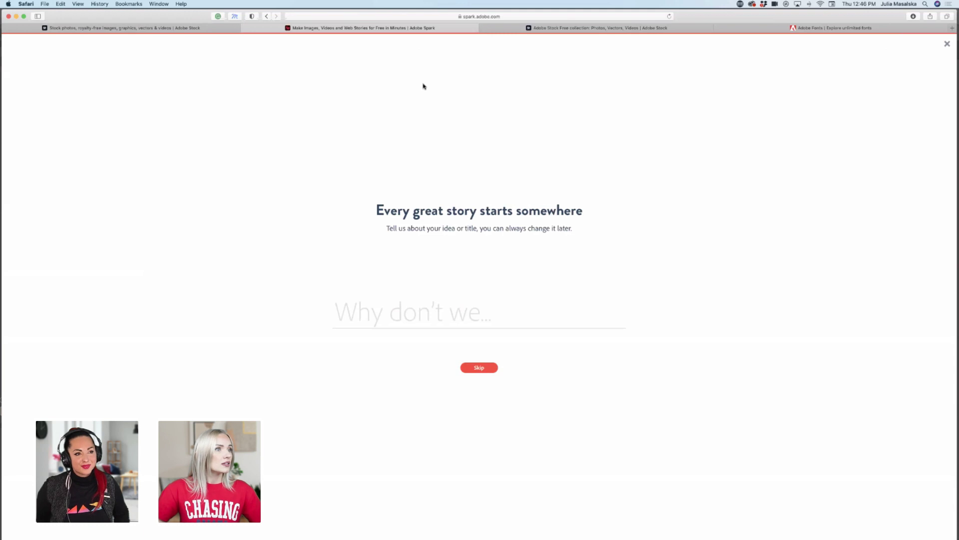
{"action": "left_click", "coordinate": [947, 43]}
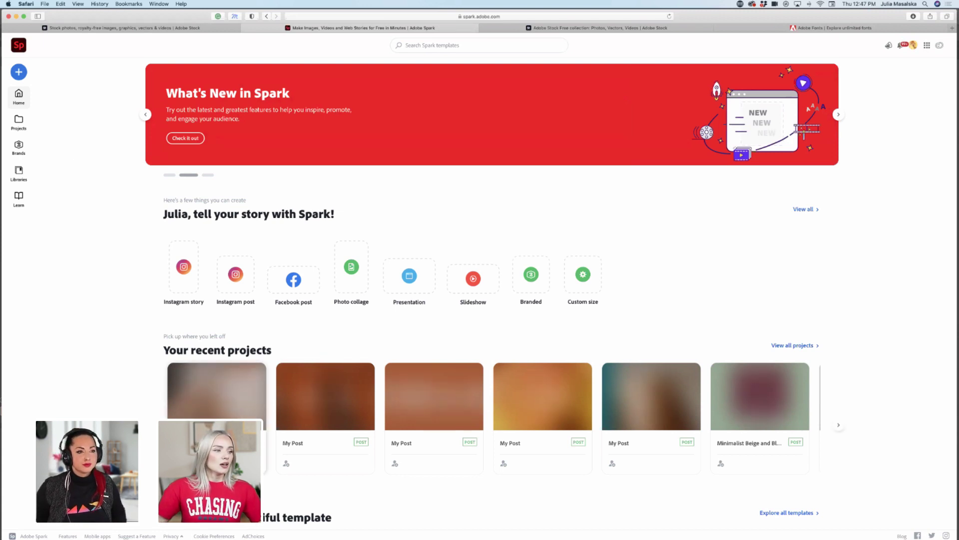
Open the recent Instagram story project with the SALE text and preview the three Dynamic text animation variations
{"action": "mouse_move", "coordinate": [333, 413]}
{"action": "left_click", "coordinate": [329, 393]}
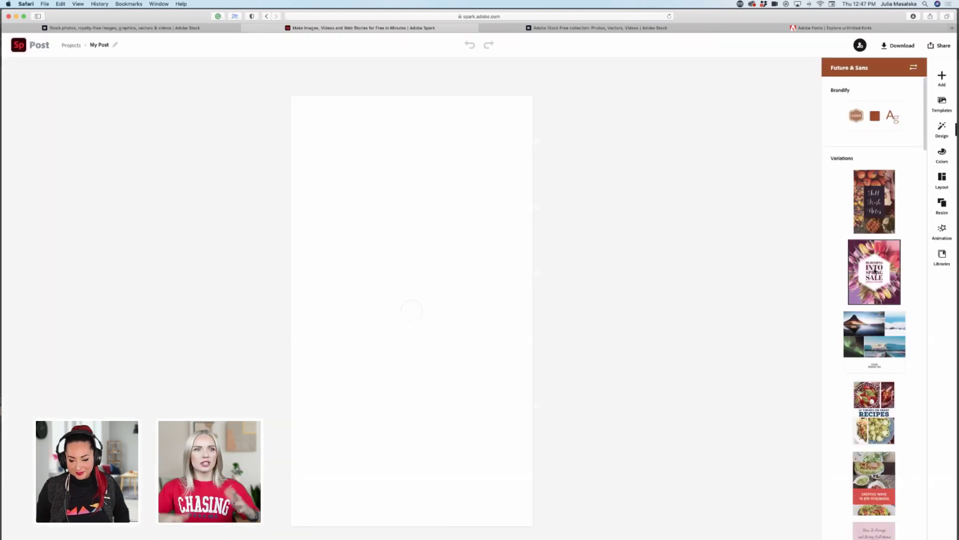
{"action": "left_click", "coordinate": [942, 231]}
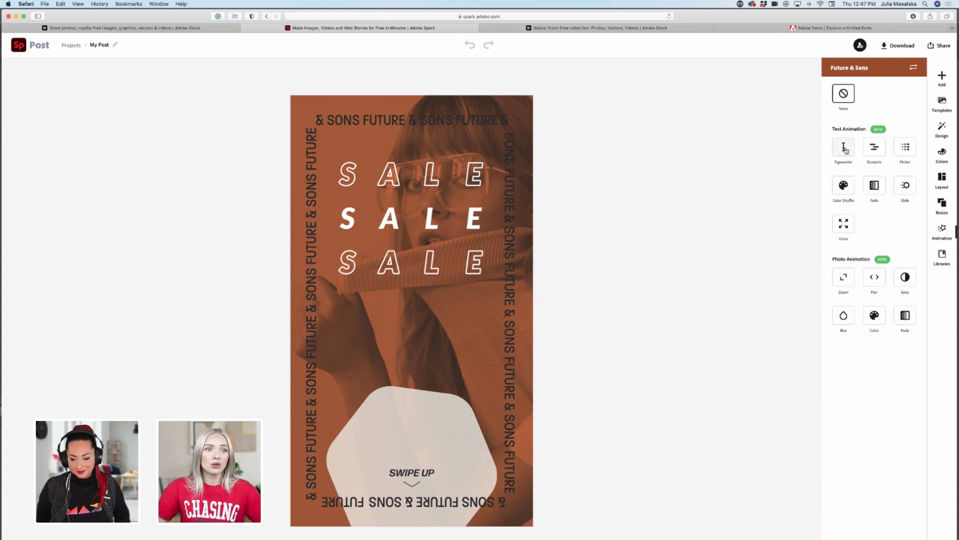
{"action": "left_click", "coordinate": [874, 150]}
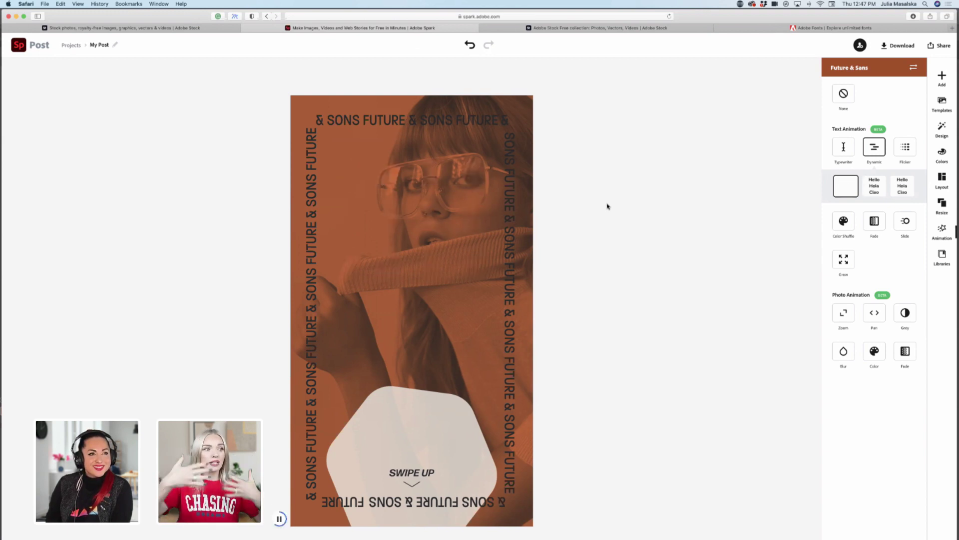
{"action": "left_click", "coordinate": [869, 186]}
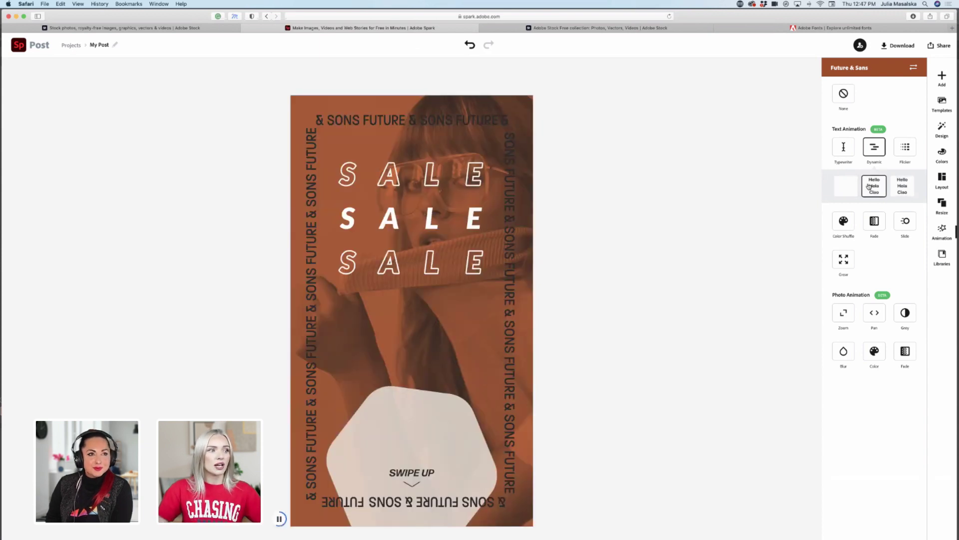
{"action": "left_click", "coordinate": [901, 186]}
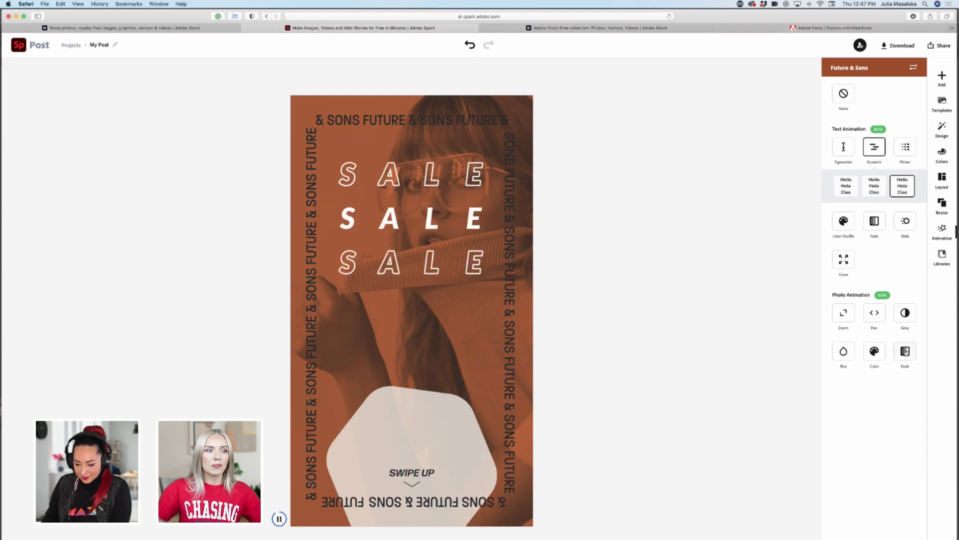
Compare the Pan photo animation with the Flicker and Slide text animations, then pause and replay the Pan preview
{"action": "left_click", "coordinate": [874, 313]}
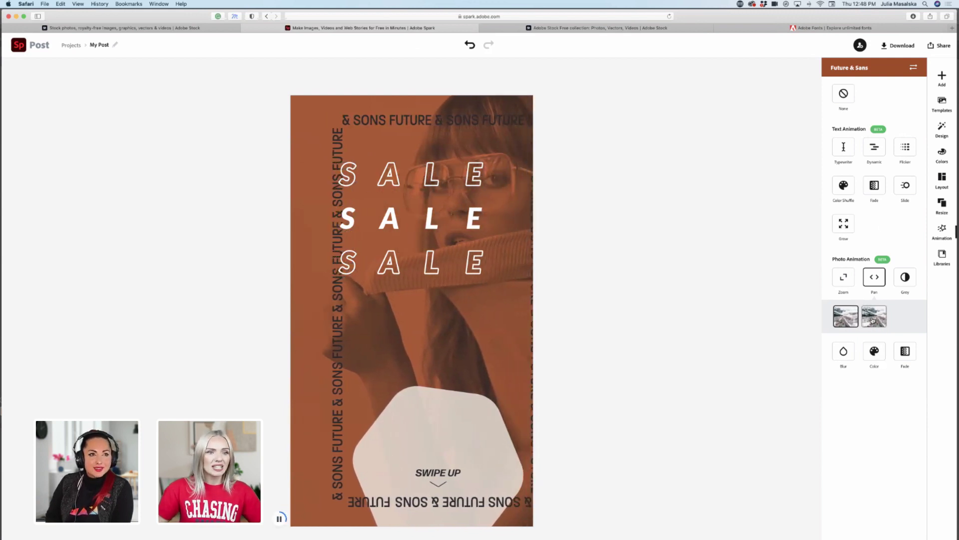
{"action": "left_click", "coordinate": [908, 154]}
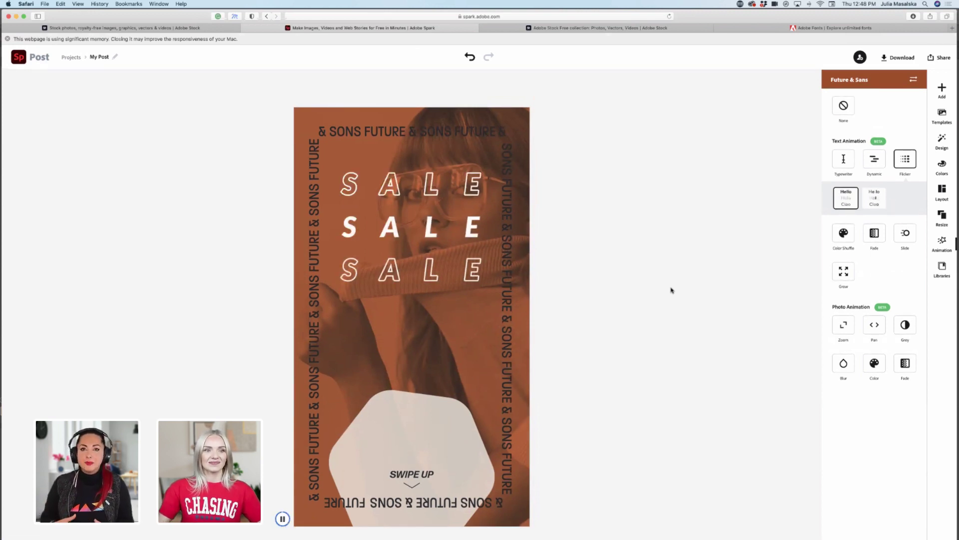
{"action": "left_click", "coordinate": [905, 233]}
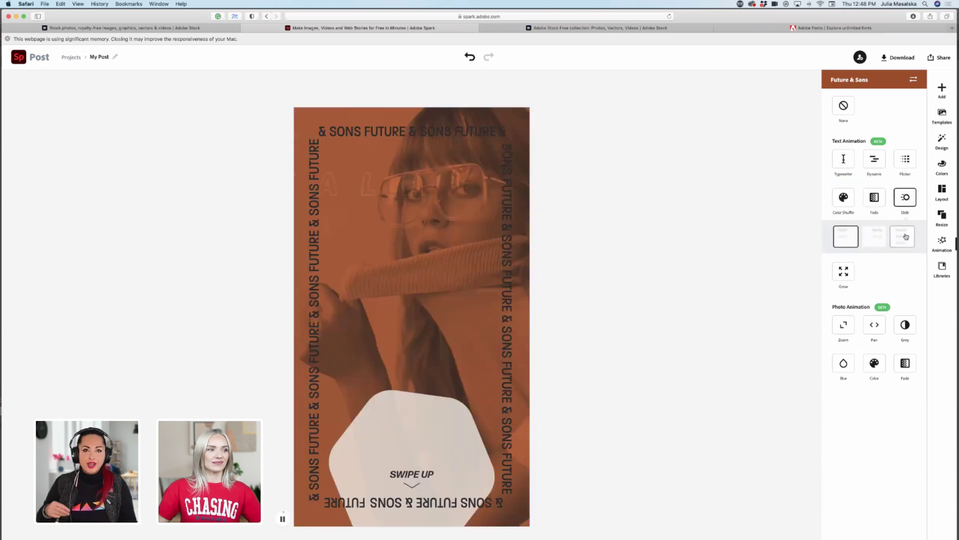
{"action": "left_click", "coordinate": [904, 160]}
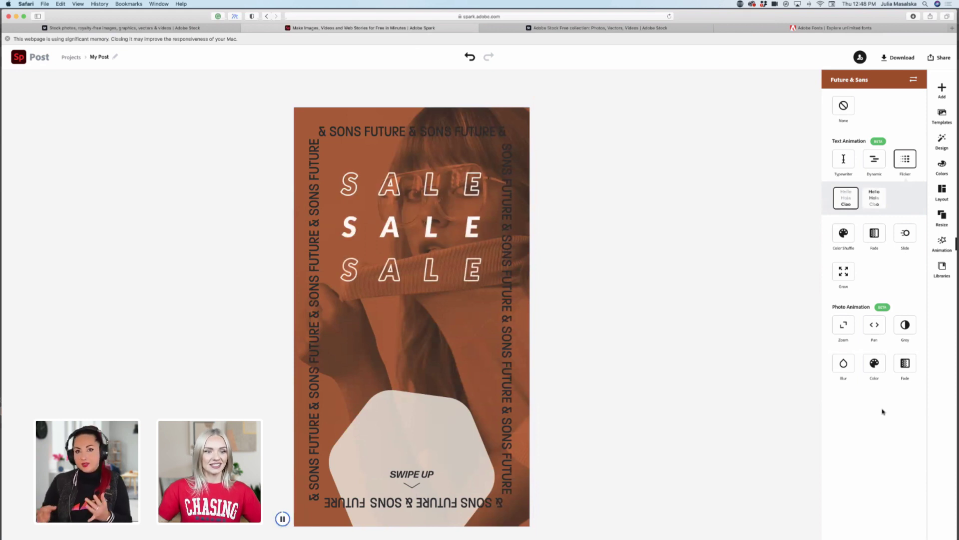
{"action": "left_click", "coordinate": [876, 368]}
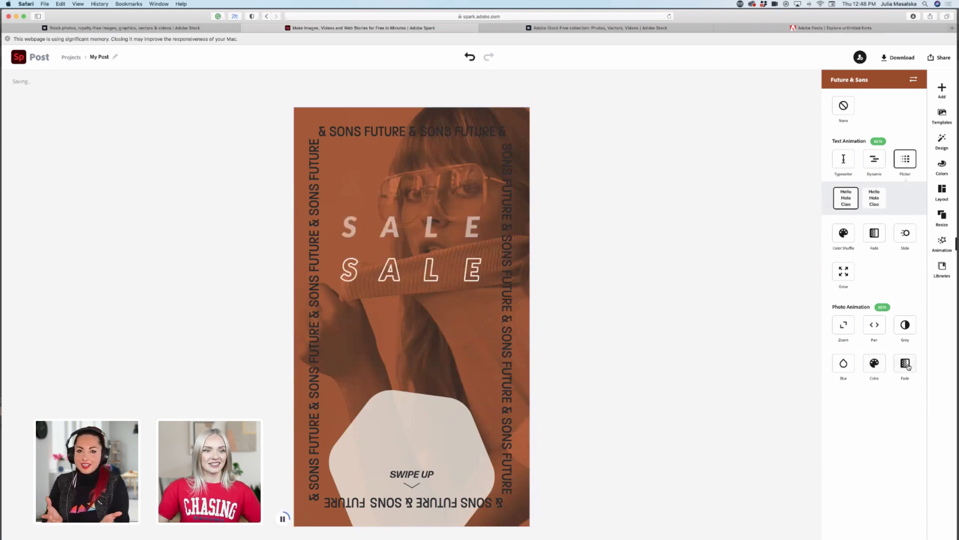
{"action": "left_click", "coordinate": [875, 326]}
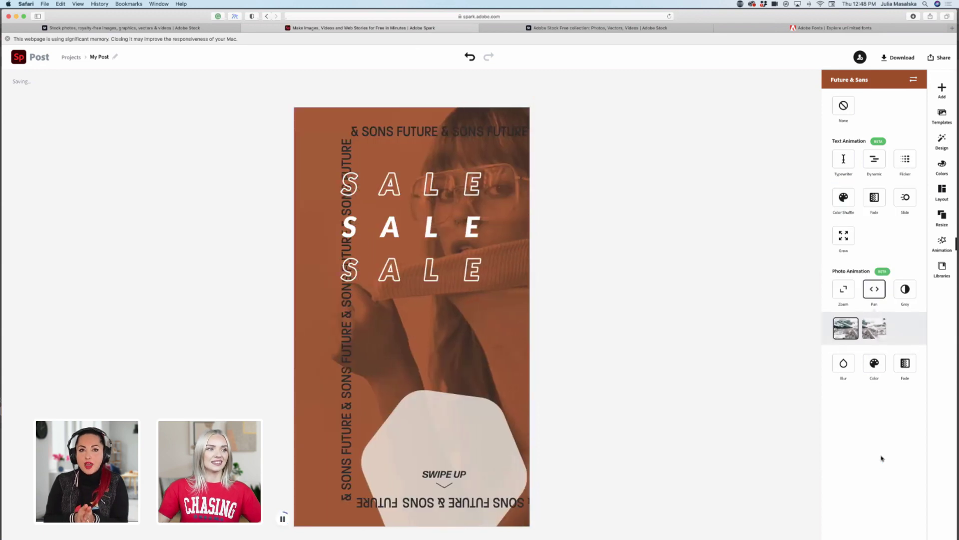
{"action": "left_click", "coordinate": [944, 59]}
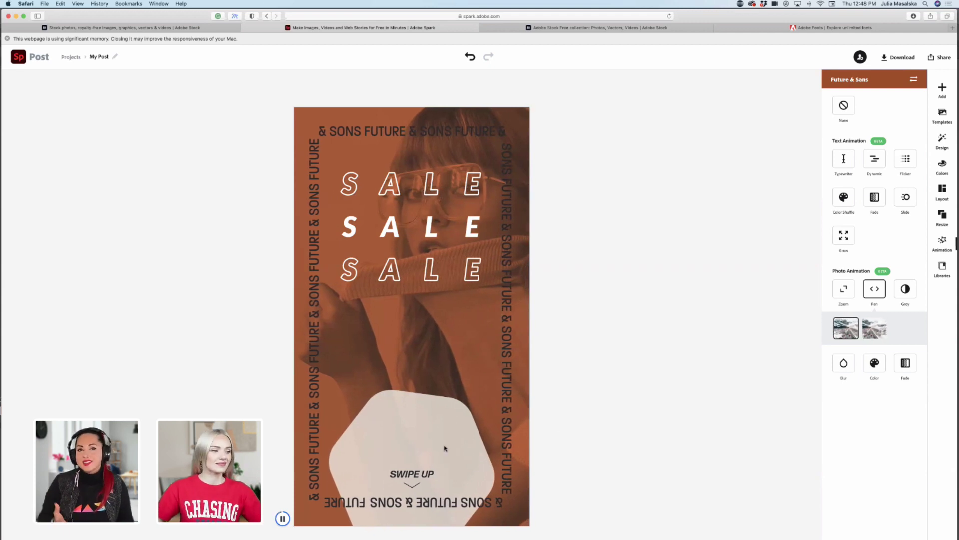
{"action": "left_click", "coordinate": [283, 519]}
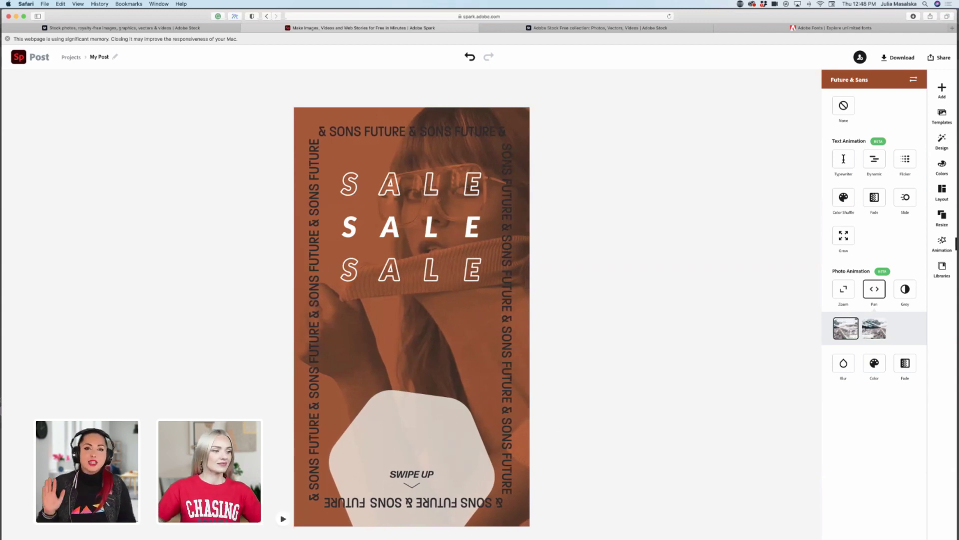
{"action": "left_click", "coordinate": [282, 519]}
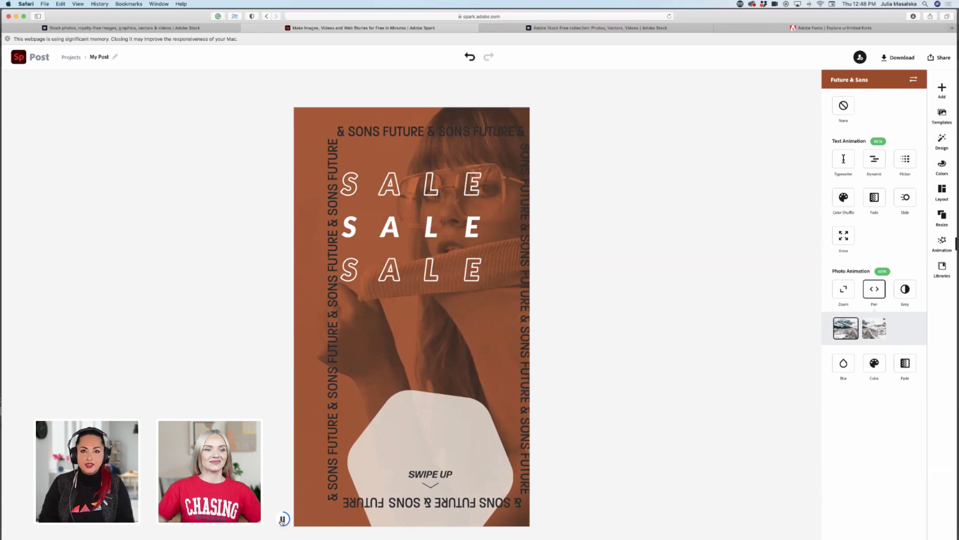
Preview the Flicker, Typewriter and Blur animations and apply Flicker to the SALE text
{"action": "left_click", "coordinate": [904, 159]}
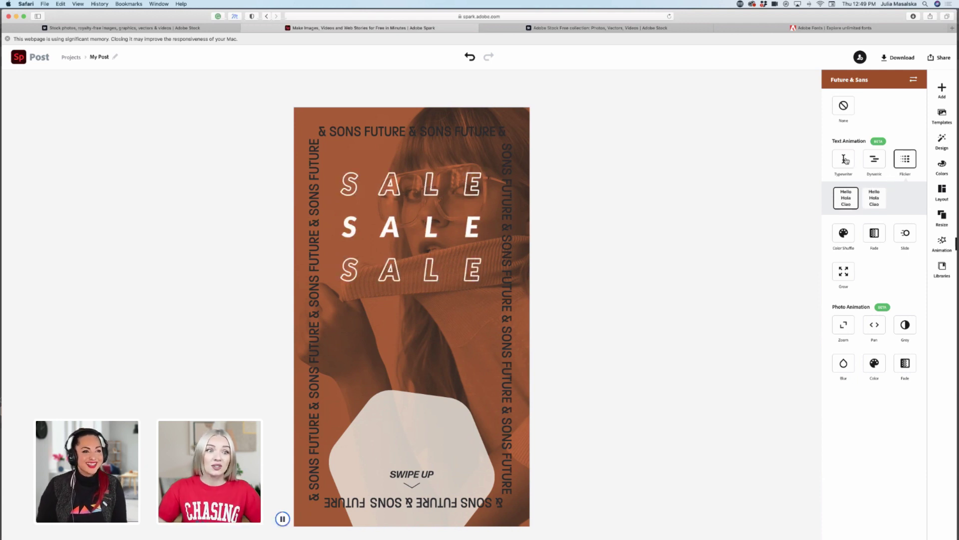
{"action": "left_click", "coordinate": [844, 158]}
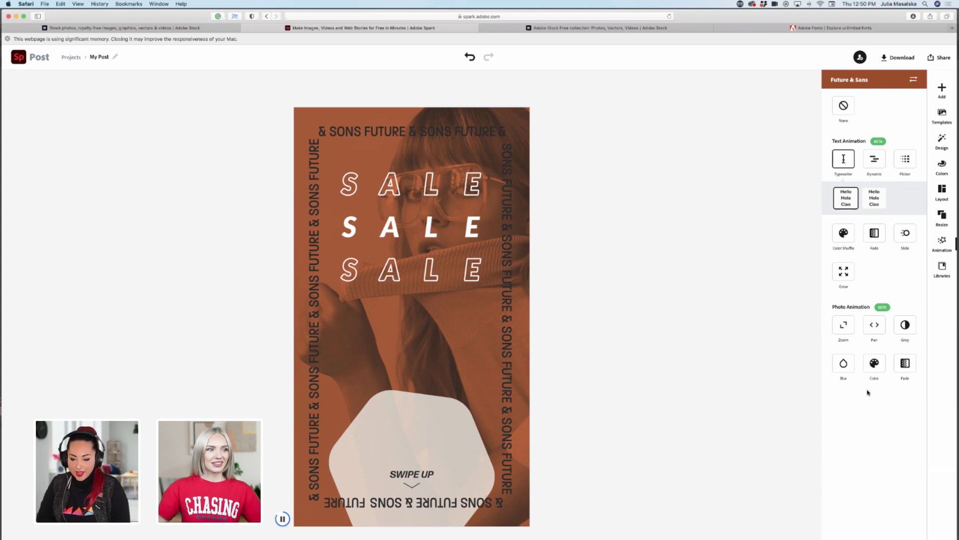
{"action": "left_click", "coordinate": [847, 372]}
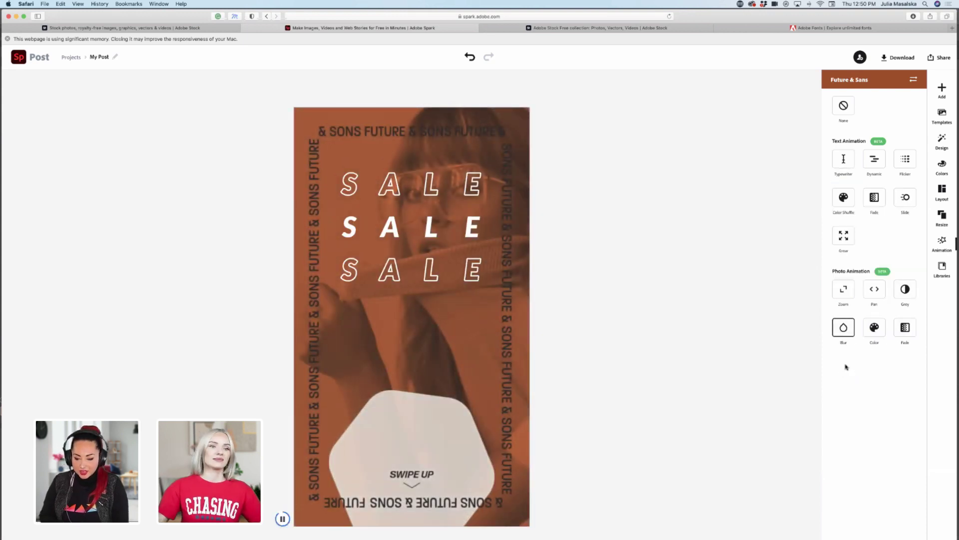
{"action": "left_click", "coordinate": [910, 165]}
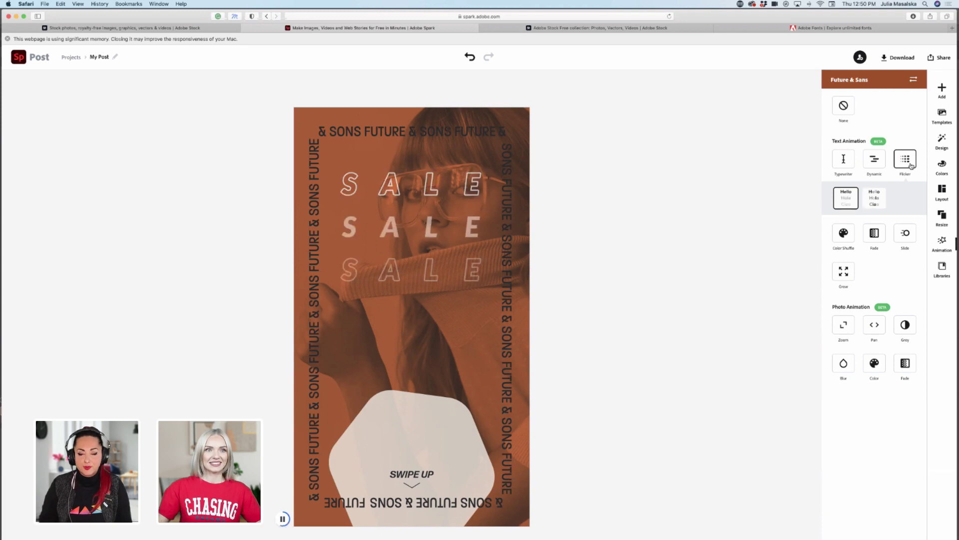
Browse the text templates, add the 20/20 text to the story, and move it onto the light hexagon above SWIPE UP
{"action": "left_click", "coordinate": [943, 88]}
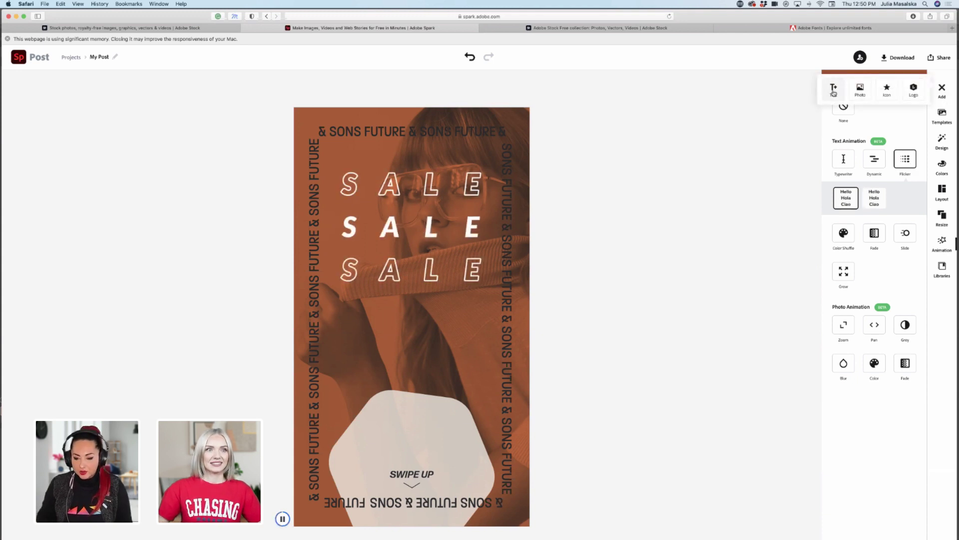
{"action": "left_click", "coordinate": [833, 86]}
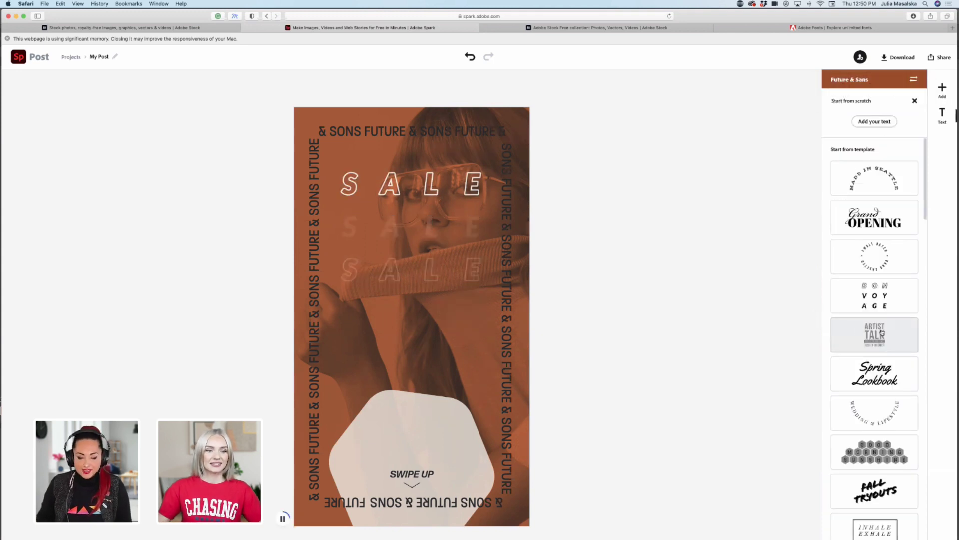
{"action": "scroll", "coordinate": [882, 332], "scroll_direction": "down", "scroll_amount": 5}
{"action": "scroll", "coordinate": [882, 333], "scroll_direction": "down", "scroll_amount": 6}
{"action": "scroll", "coordinate": [882, 332], "scroll_direction": "down", "scroll_amount": 5}
{"action": "scroll", "coordinate": [882, 333], "scroll_direction": "up", "scroll_amount": 15}
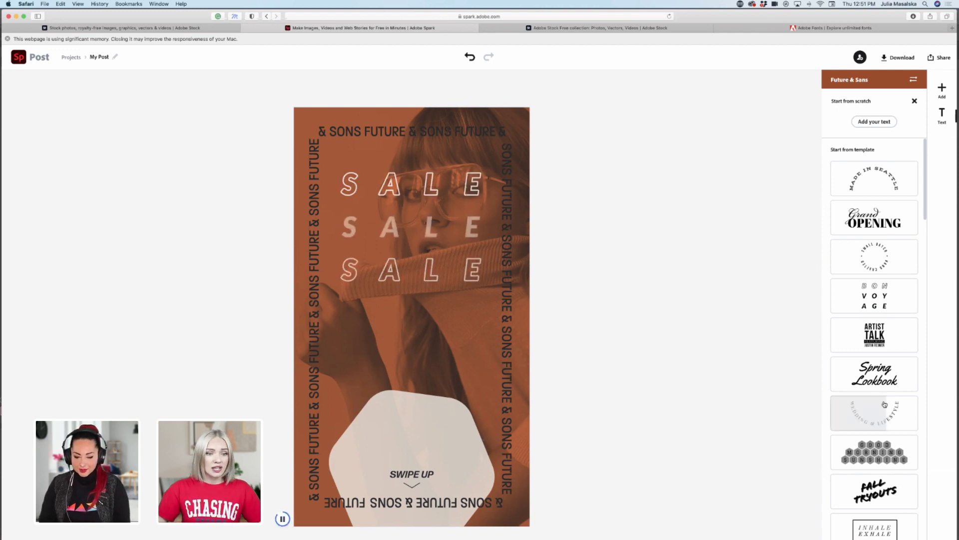
{"action": "scroll", "coordinate": [887, 407], "scroll_direction": "down", "scroll_amount": 5}
{"action": "scroll", "coordinate": [894, 410], "scroll_direction": "down", "scroll_amount": 6}
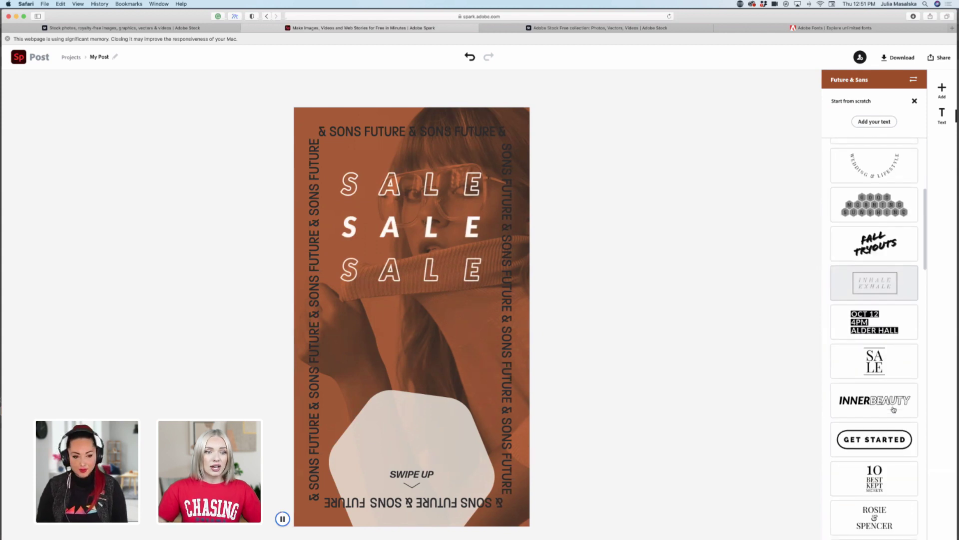
{"action": "scroll", "coordinate": [893, 409], "scroll_direction": "down", "scroll_amount": 4}
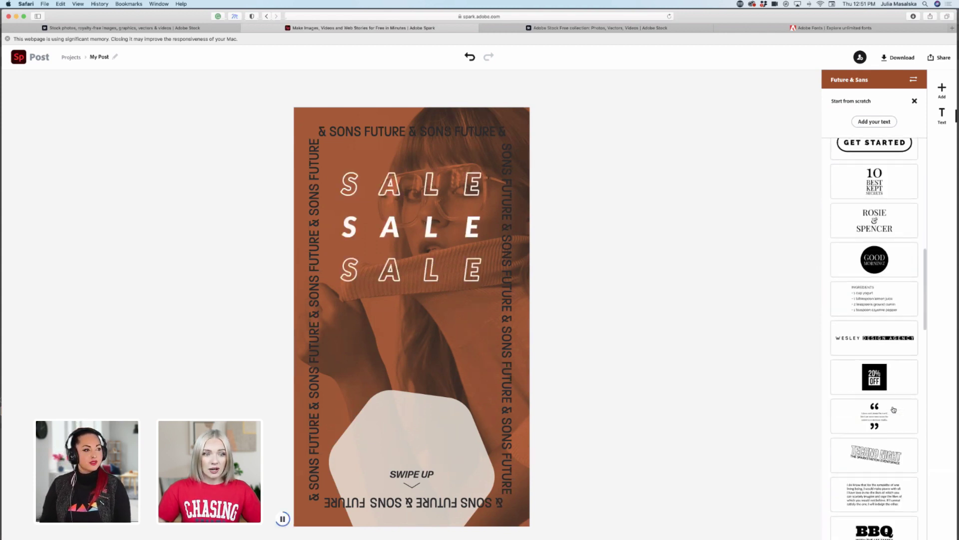
{"action": "scroll", "coordinate": [894, 349], "scroll_direction": "down", "scroll_amount": 7}
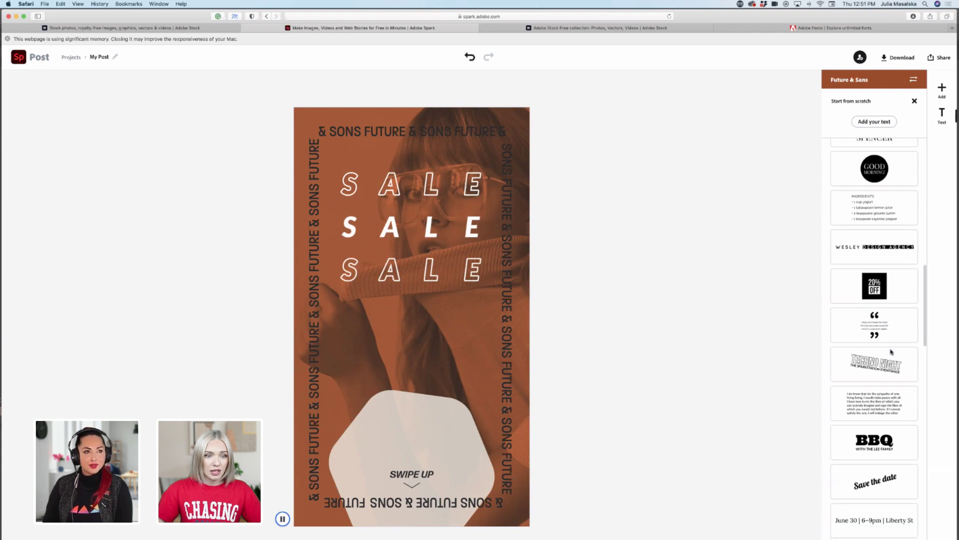
{"action": "scroll", "coordinate": [898, 368], "scroll_direction": "down", "scroll_amount": 5}
{"action": "scroll", "coordinate": [898, 368], "scroll_direction": "down", "scroll_amount": 3}
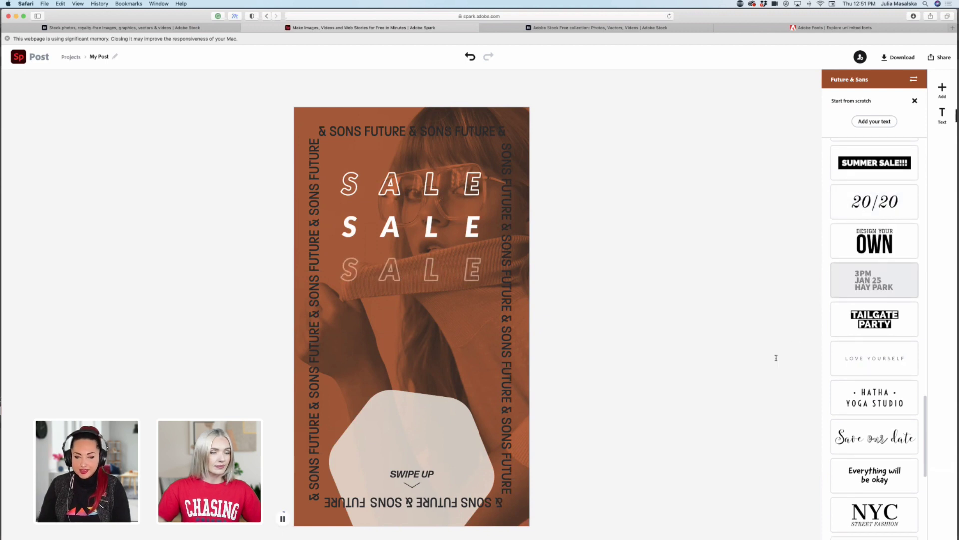
{"action": "left_click", "coordinate": [874, 202]}
{"action": "left_click_drag", "start_coordinate": [448, 181], "coordinate": [458, 458]}
Replace the 20/20 text on the hexagon with "50%"
{"action": "double_click", "coordinate": [470, 425]}
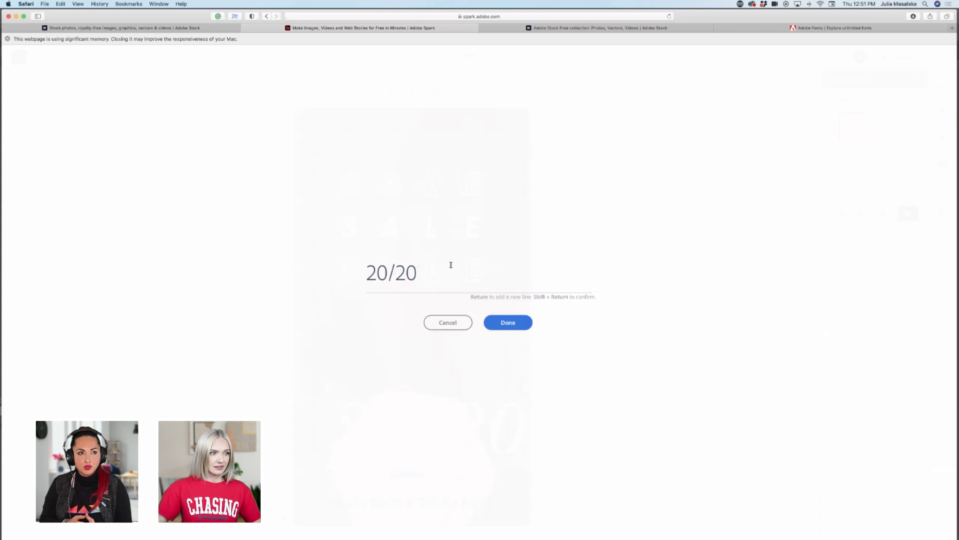
{"action": "key", "text": "shift+Left"}
{"action": "key", "text": "shift+Left"}
{"action": "key", "text": "shift+Left"}
{"action": "key", "text": "shift+Left"}
{"action": "key", "text": "shift+Left"}
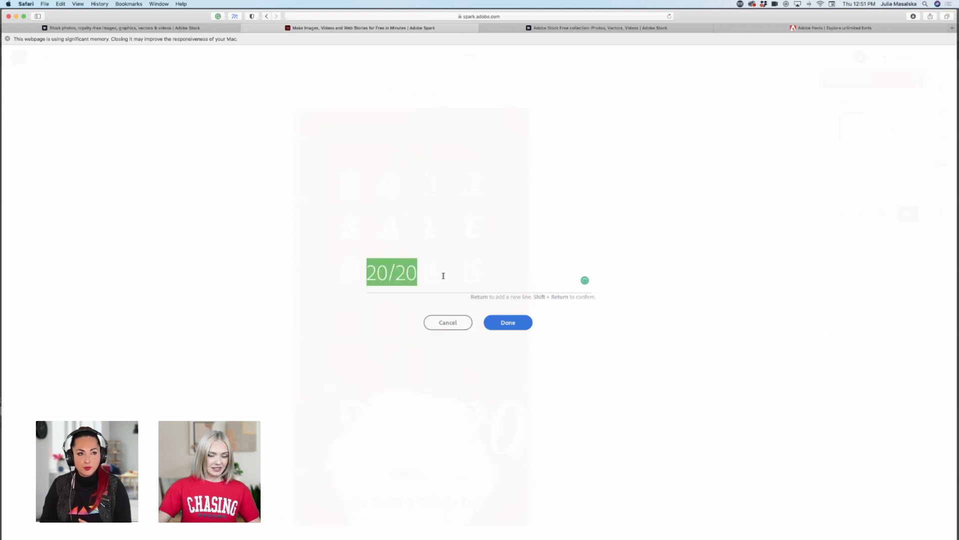
{"action": "type", "text": "50$"}
{"action": "key", "text": "BackSpace"}
{"action": "type", "text": "5"}
{"action": "key", "text": "BackSpace"}
{"action": "type", "text": "%"}
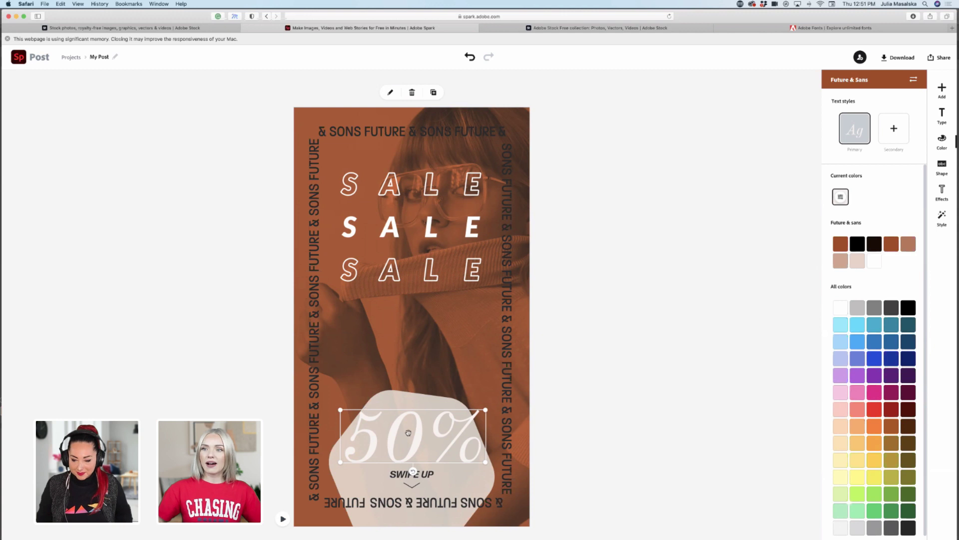
Color the 50% text with the first rust-brown Future & Sans brand color and shrink it to fit inside the hexagon
{"action": "left_click_drag", "start_coordinate": [424, 430], "coordinate": [446, 431]}
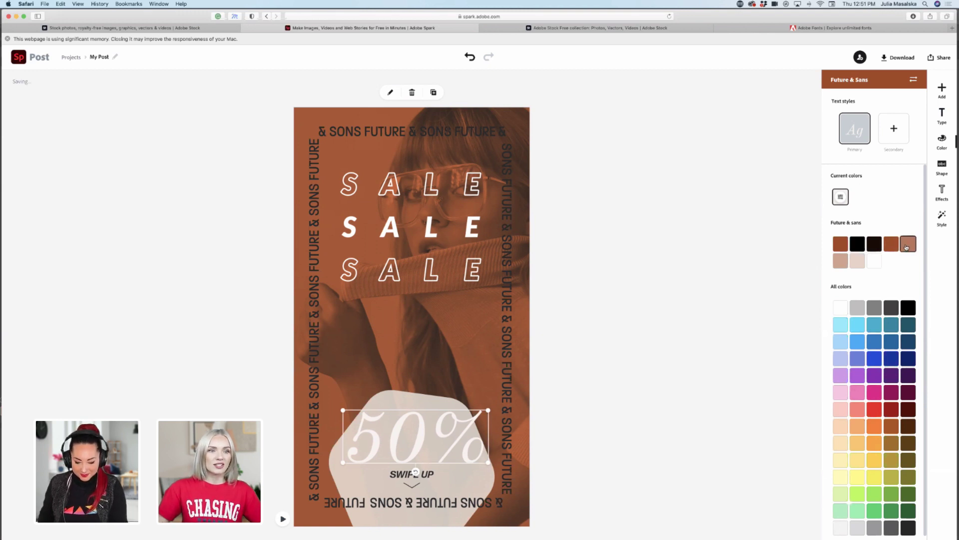
{"action": "left_click", "coordinate": [834, 245]}
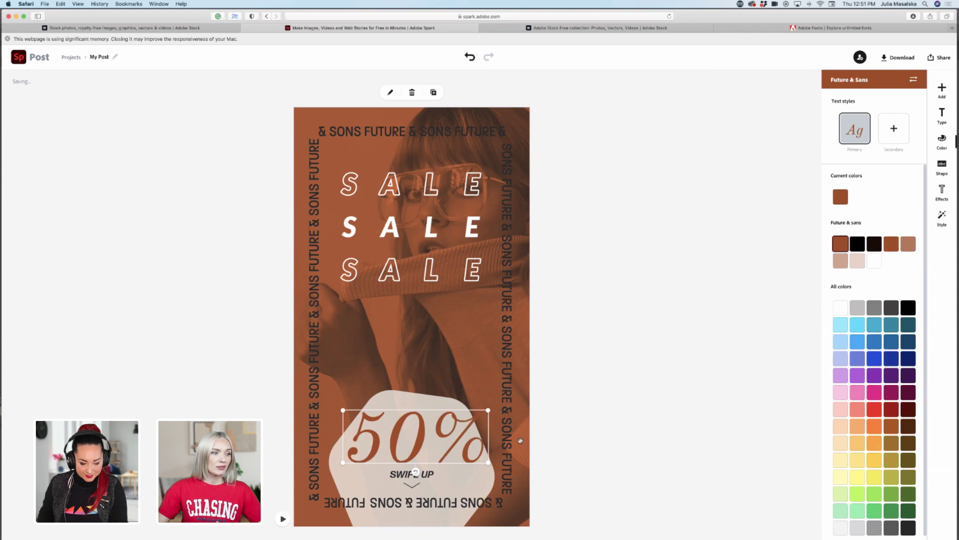
{"action": "left_click_drag", "start_coordinate": [489, 412], "coordinate": [452, 434]}
{"action": "left_click", "coordinate": [635, 287]}
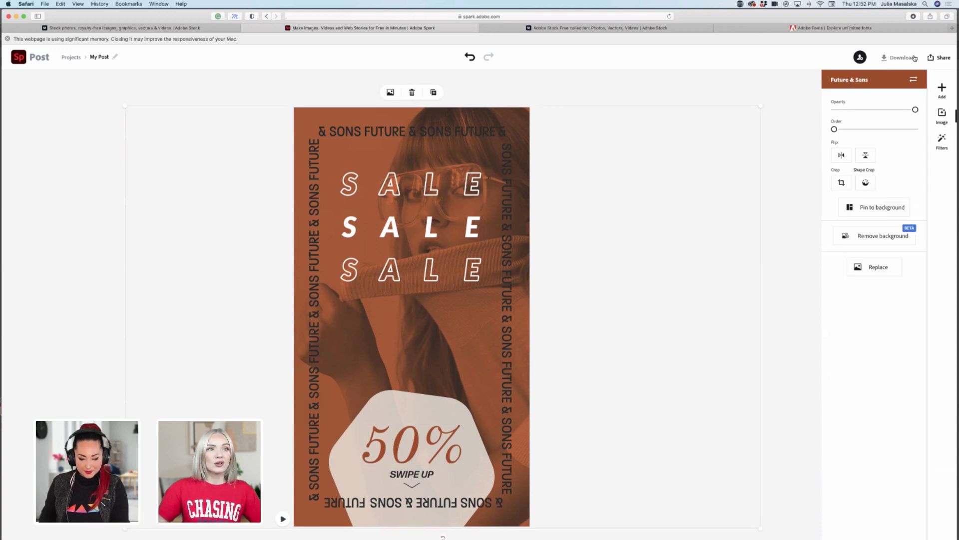
Download the animated sale story as an MP4 Video (720p)
{"action": "left_click", "coordinate": [904, 59]}
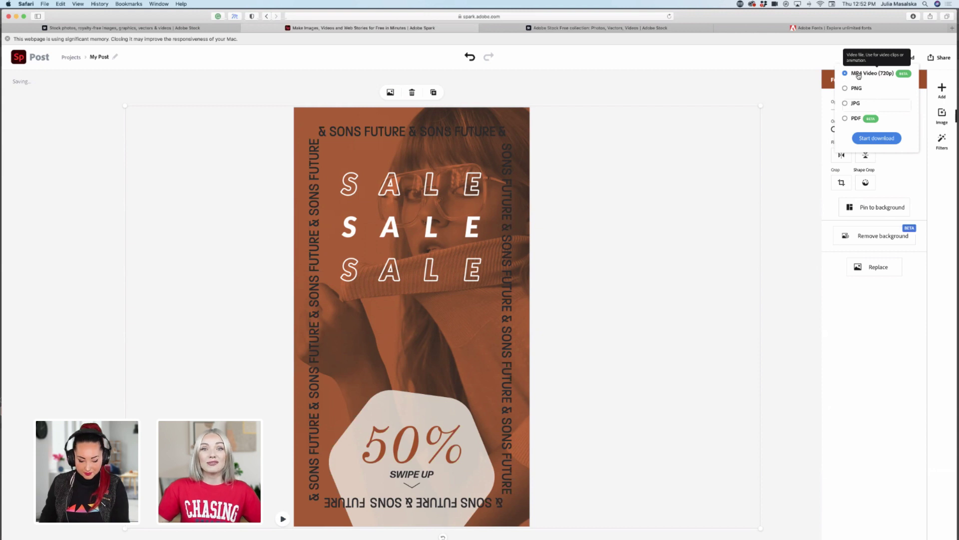
{"action": "left_click", "coordinate": [877, 139]}
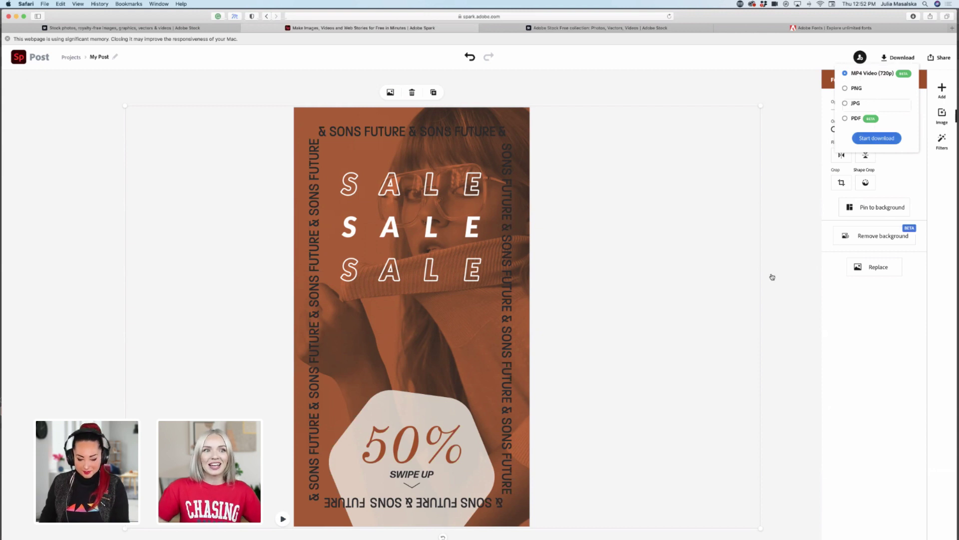